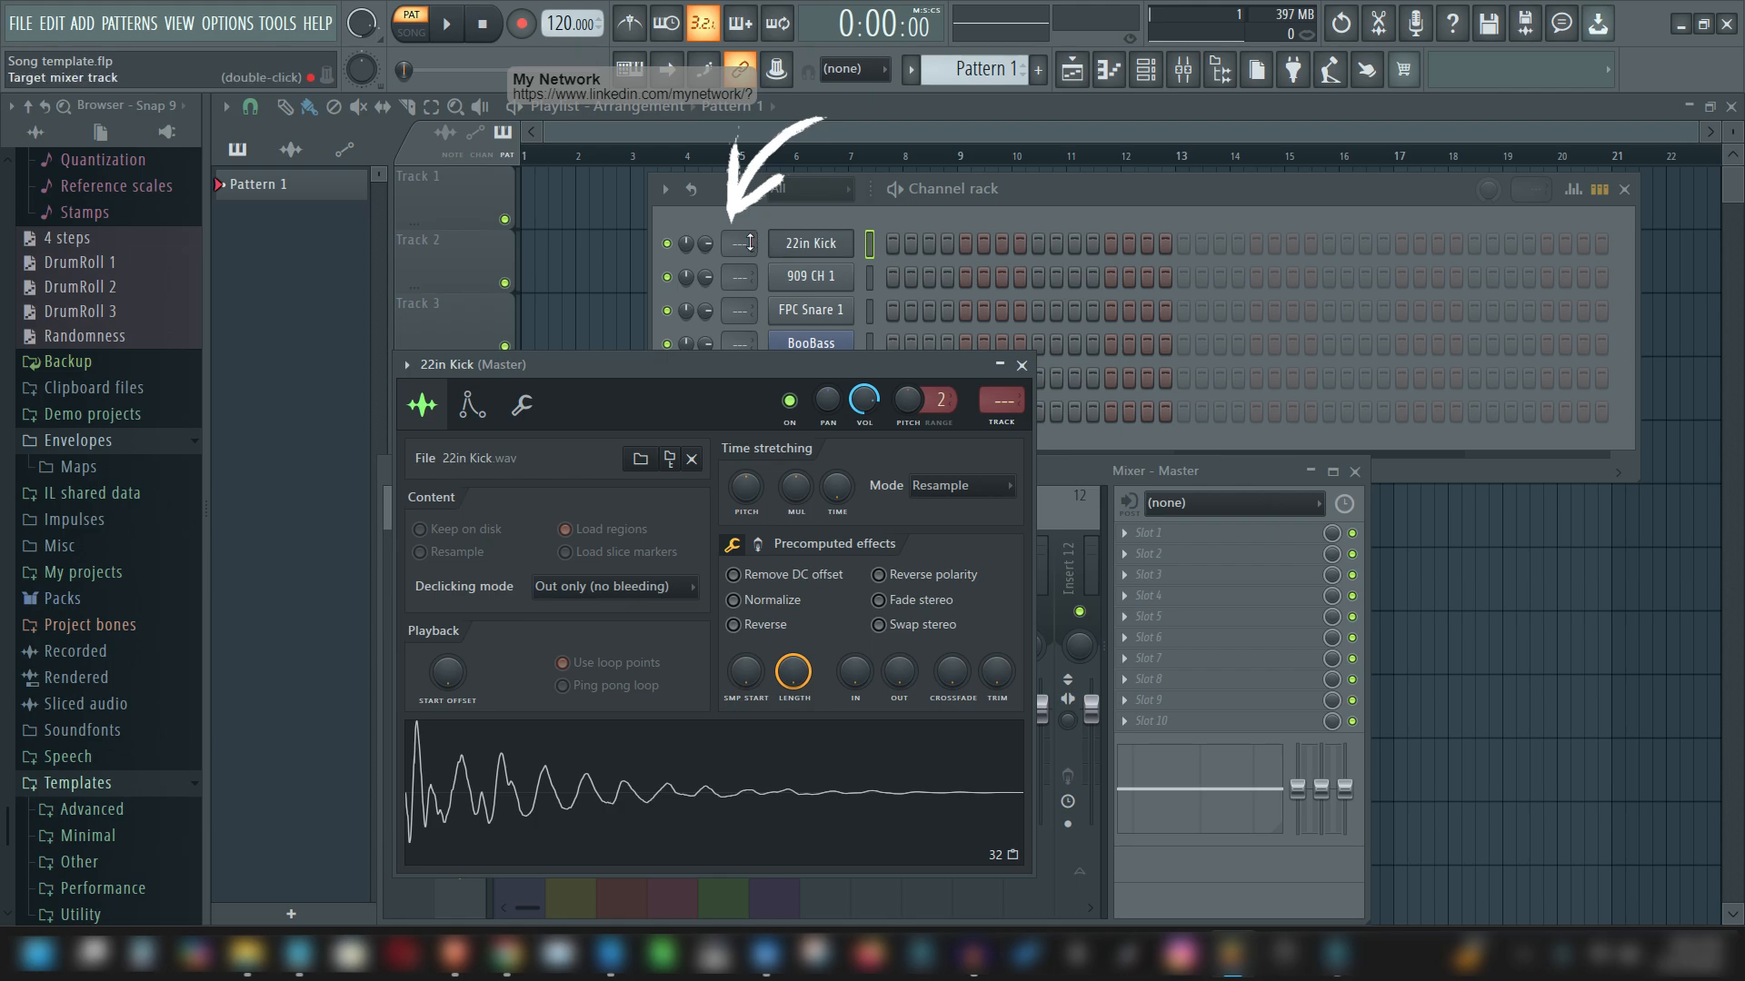
Step: Route the 22in Kick channel to mixer track 1 (Kick) and close its channel settings
left_click(749, 243)
left_click(748, 238)
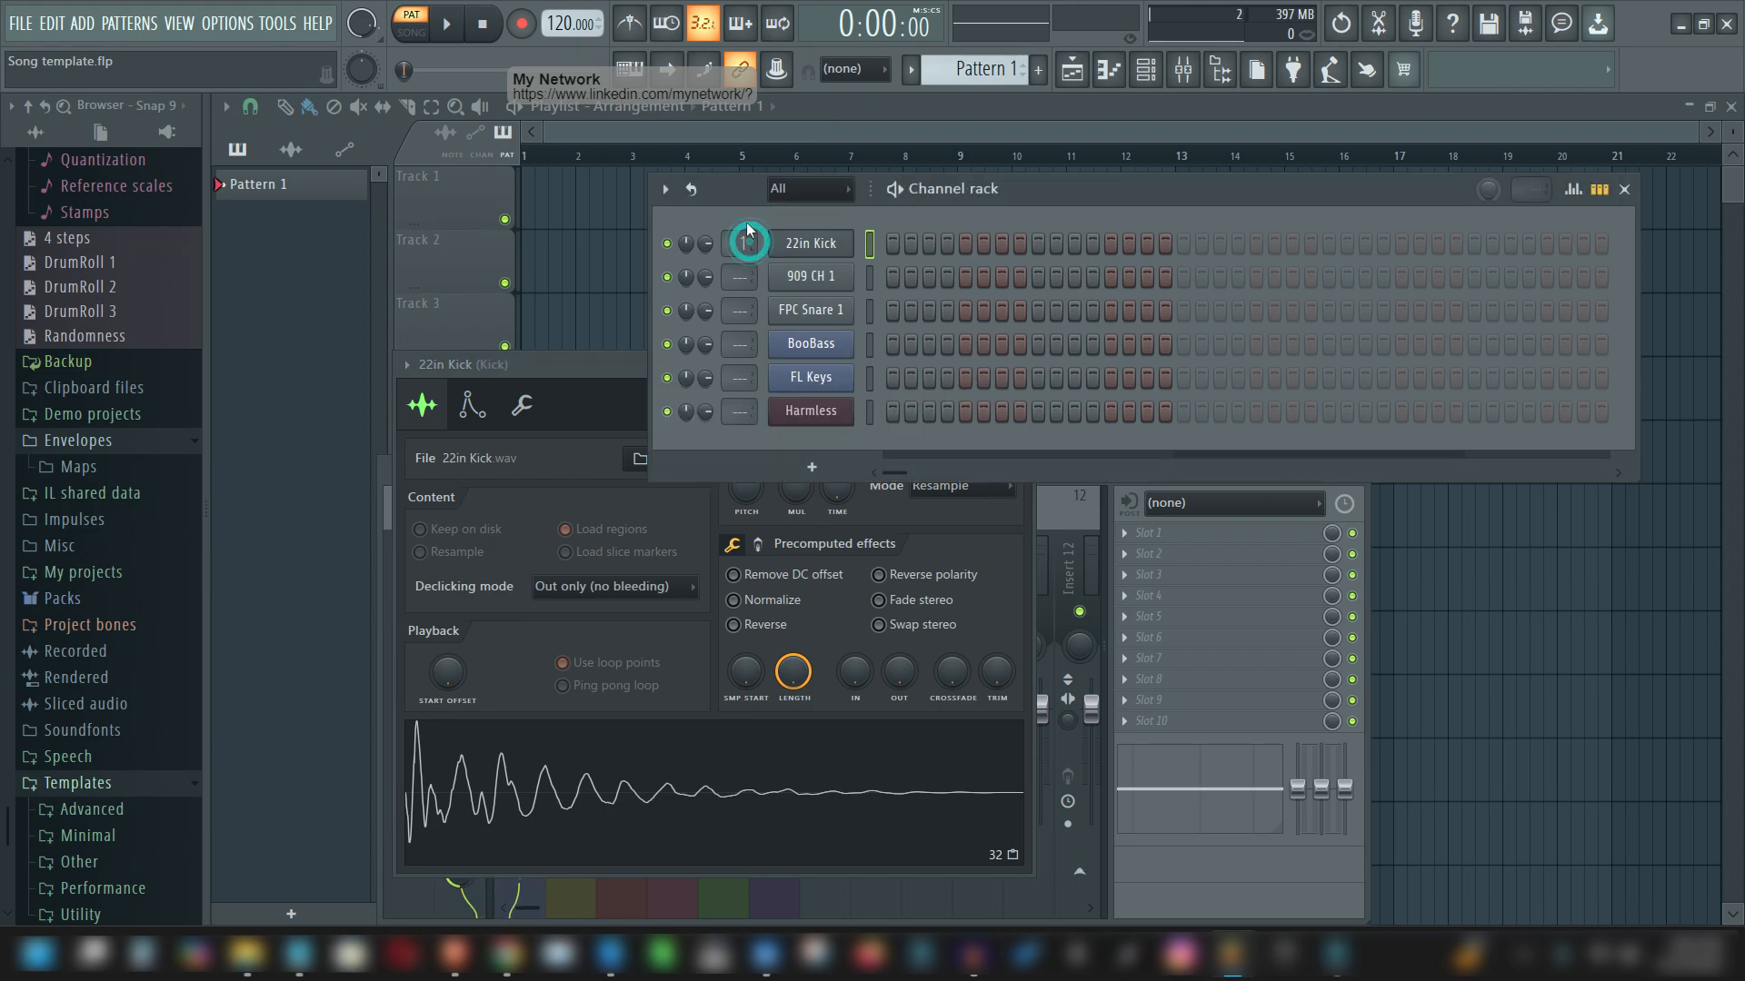
left_click(1014, 362)
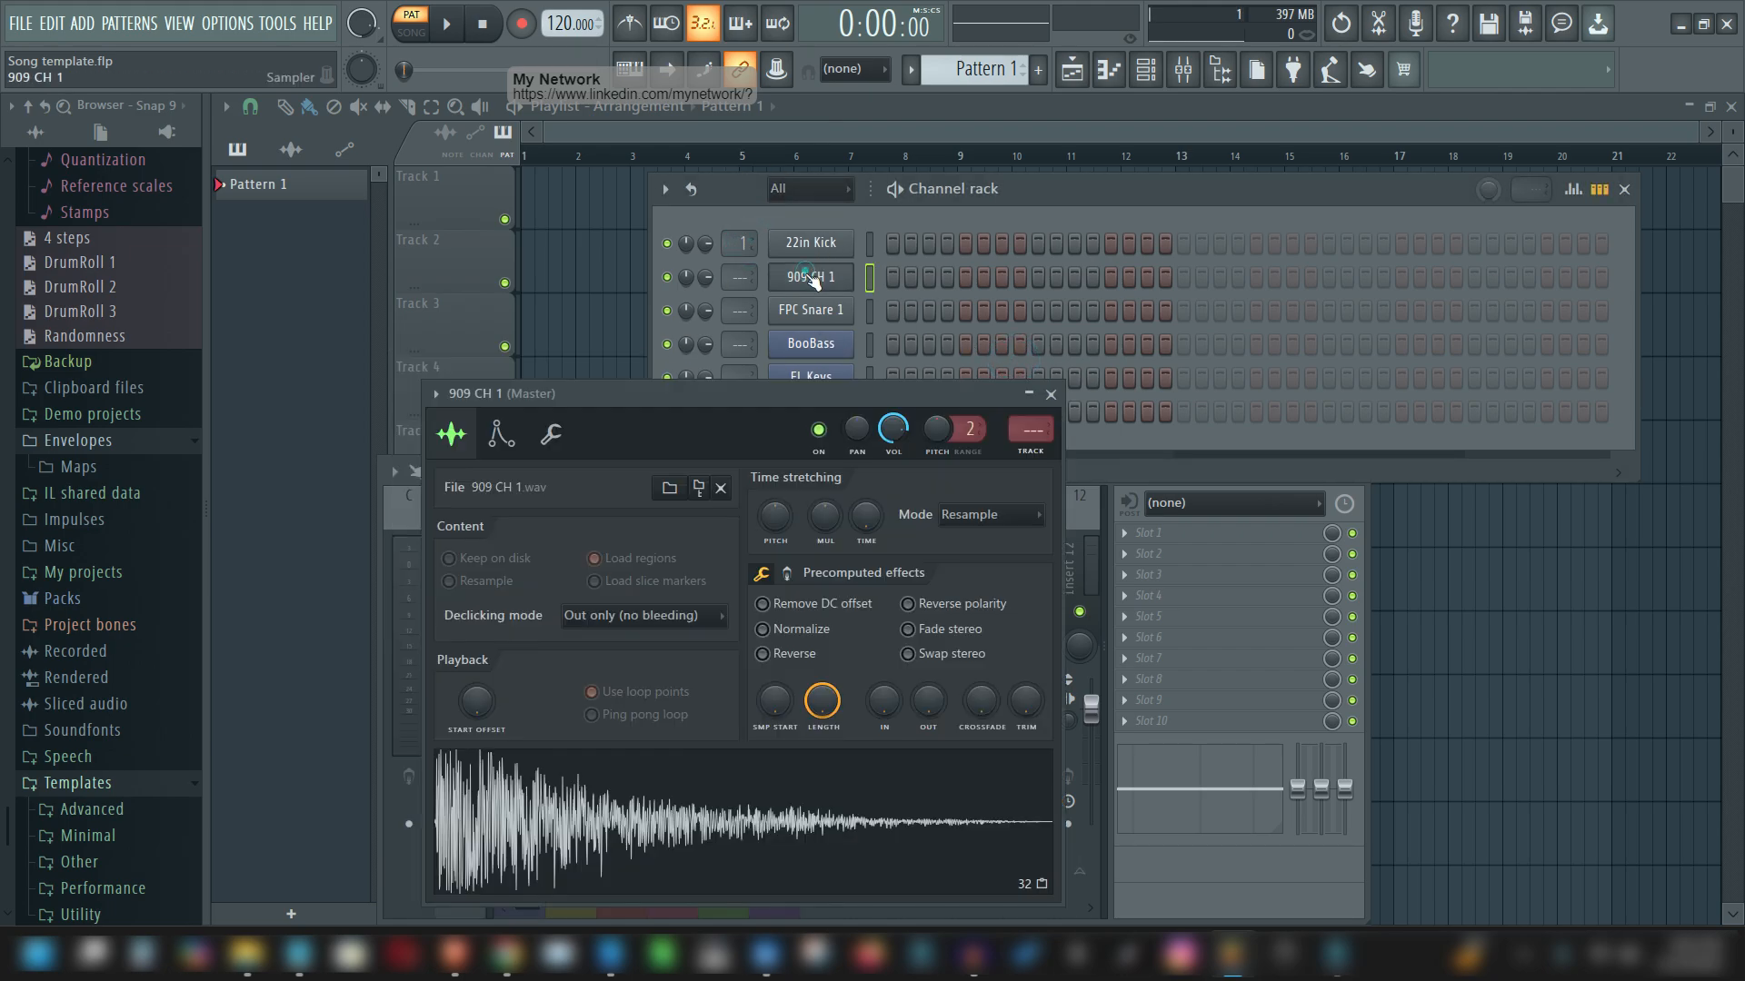
Step: Open the 909 CH 1 channel and link it to mixer track 2 (Hat)
left_click(805, 274)
left_click_drag(770, 394, 1277, 429)
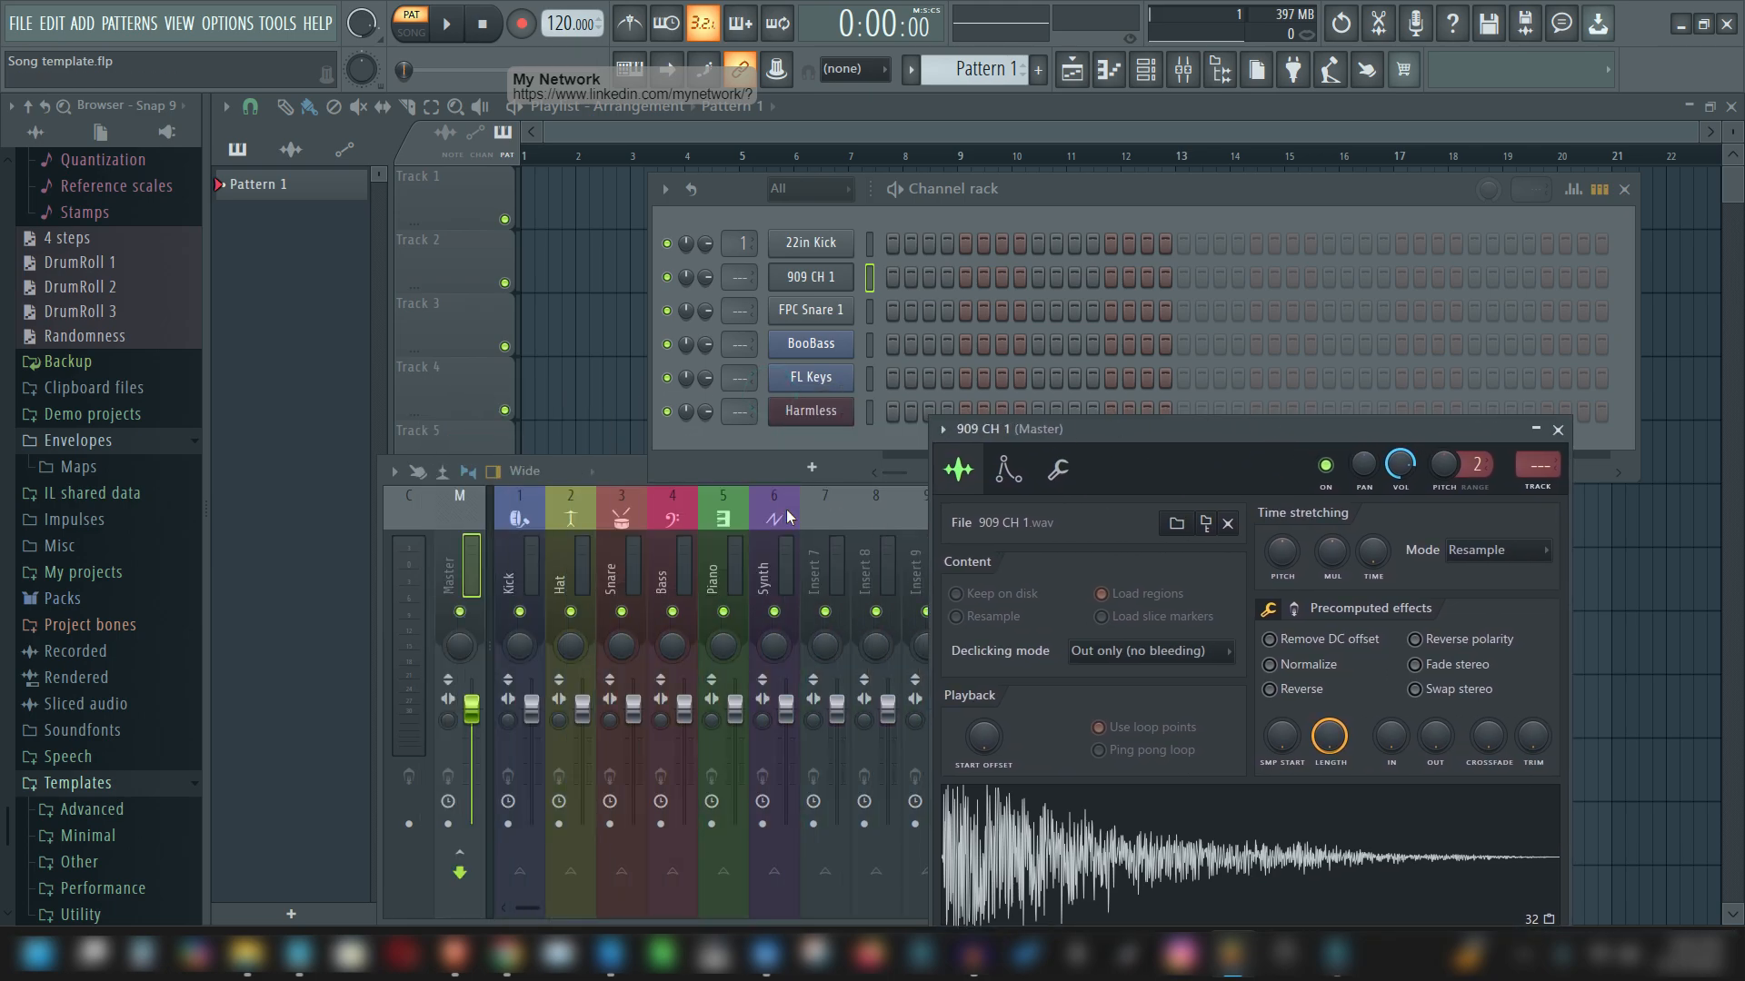
left_click(585, 549)
key("ctrl+l")
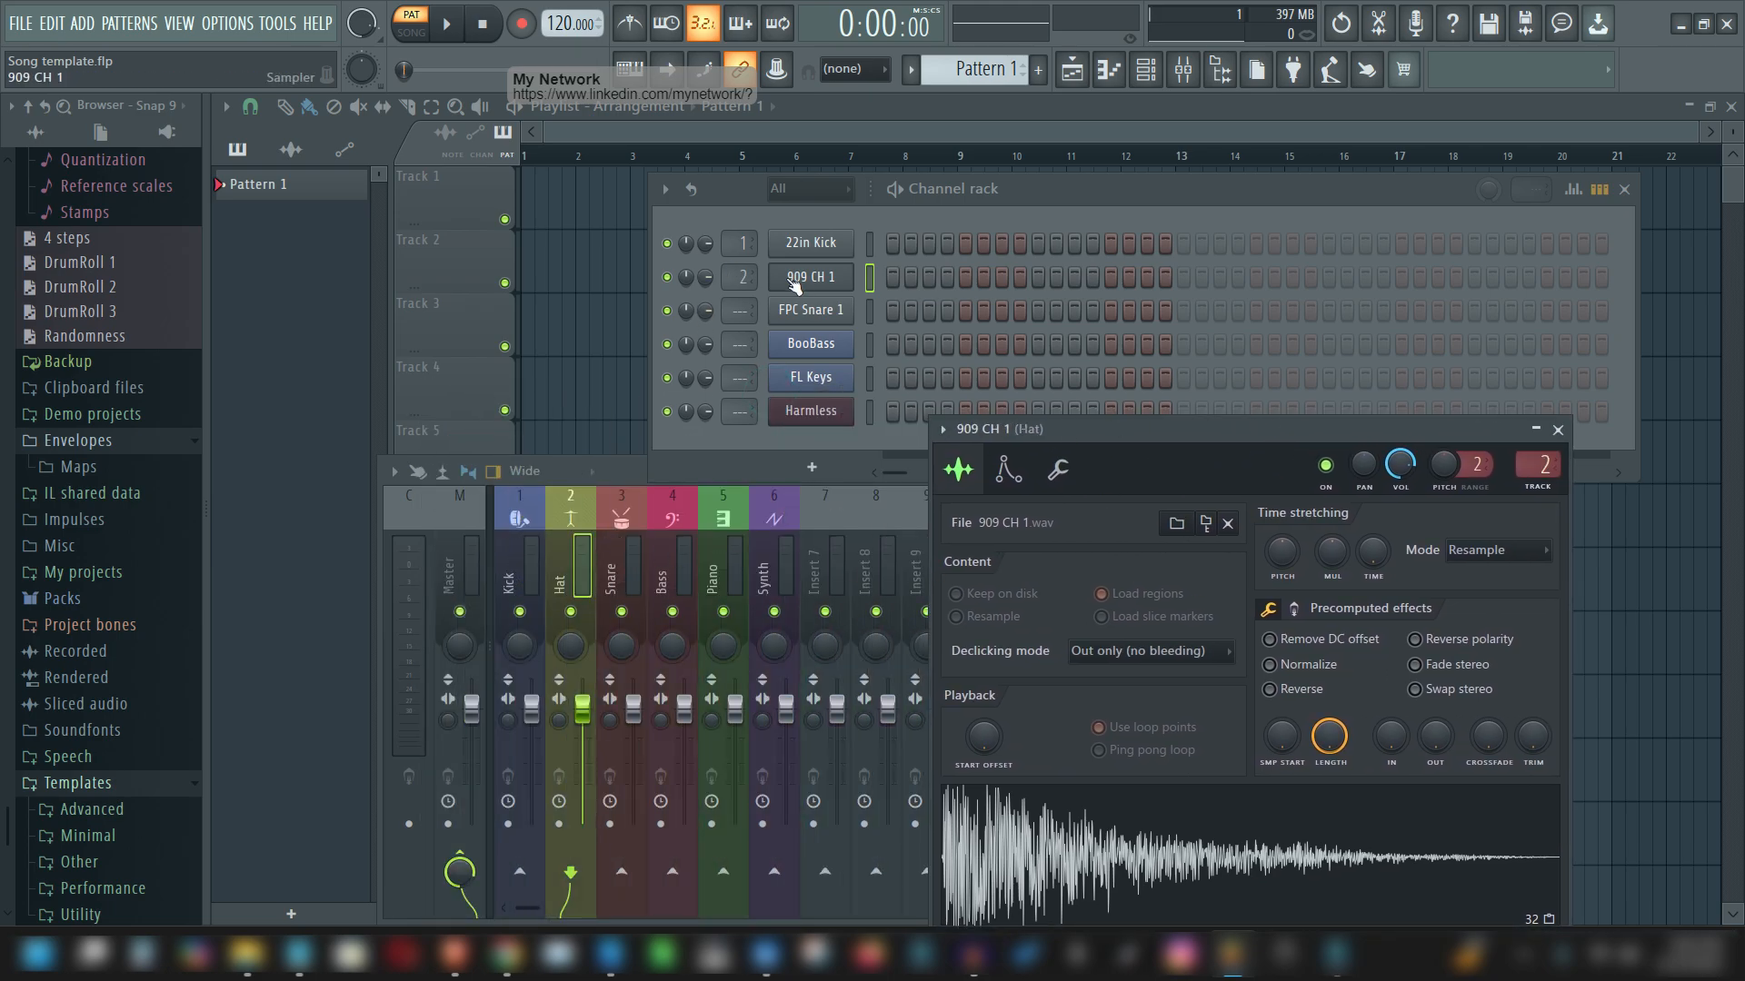
Step: Route the FPC Snare 1 channel to mixer track 3 (Snare) and collapse its settings window
left_click(808, 306)
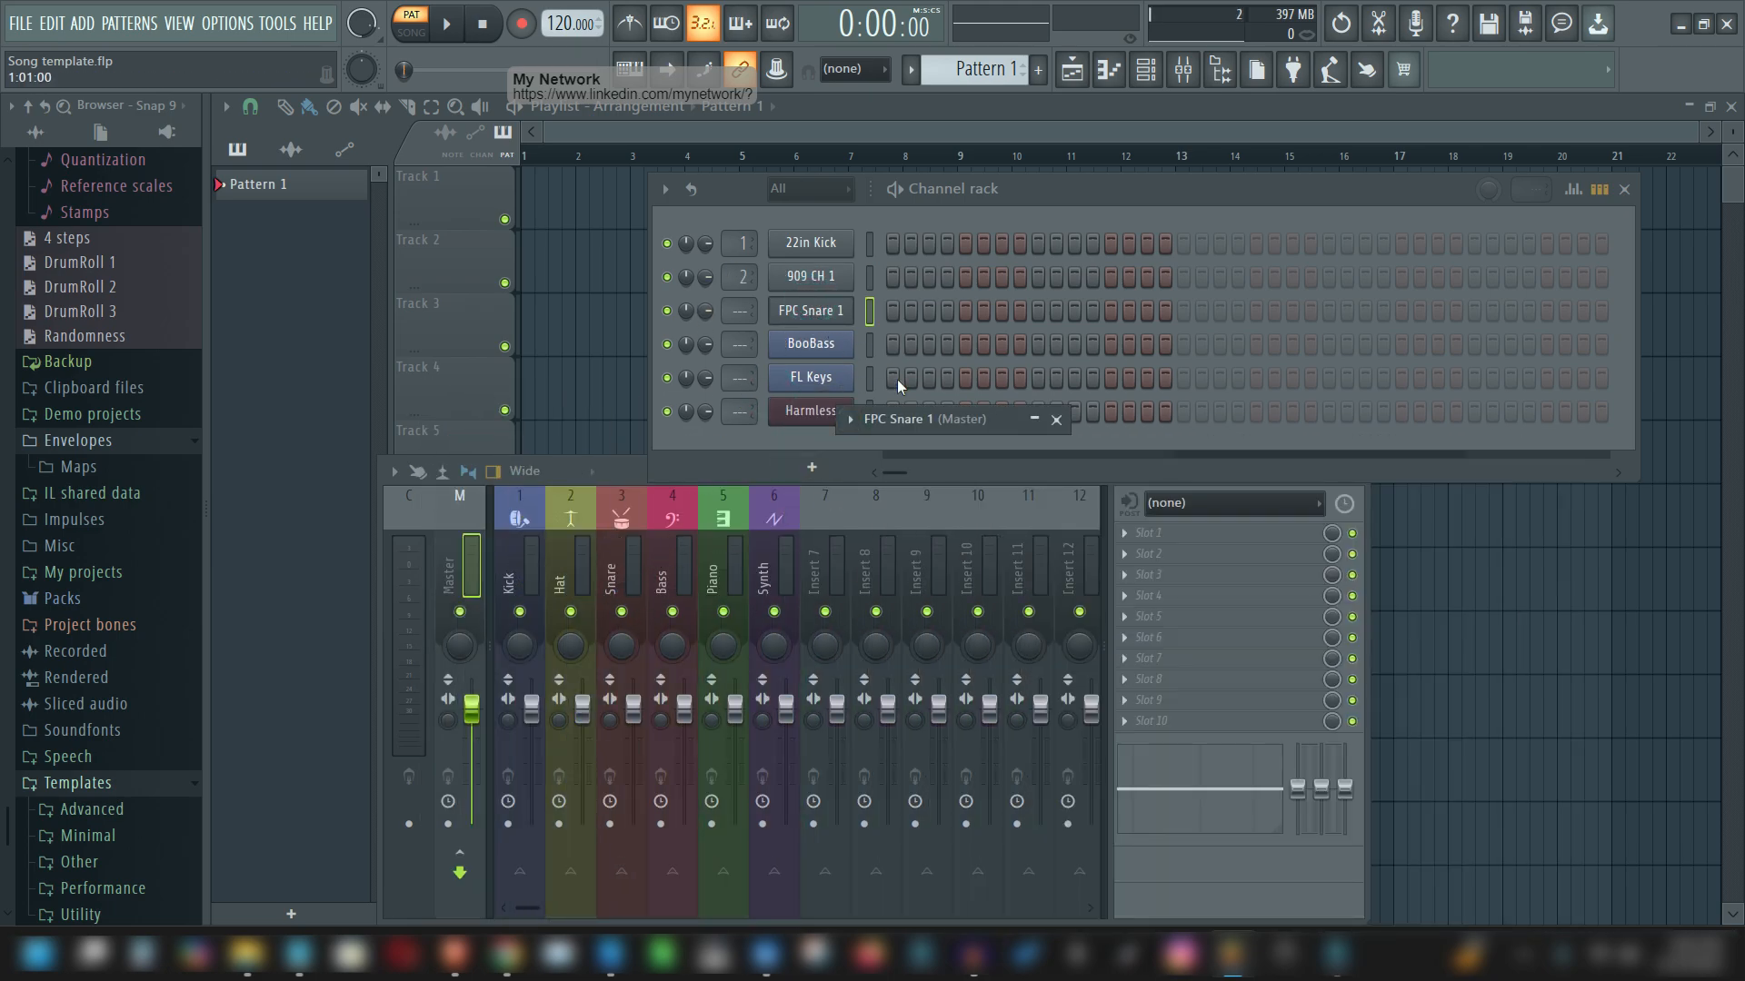
left_click(1035, 421)
left_click_drag(827, 418, 1351, 290)
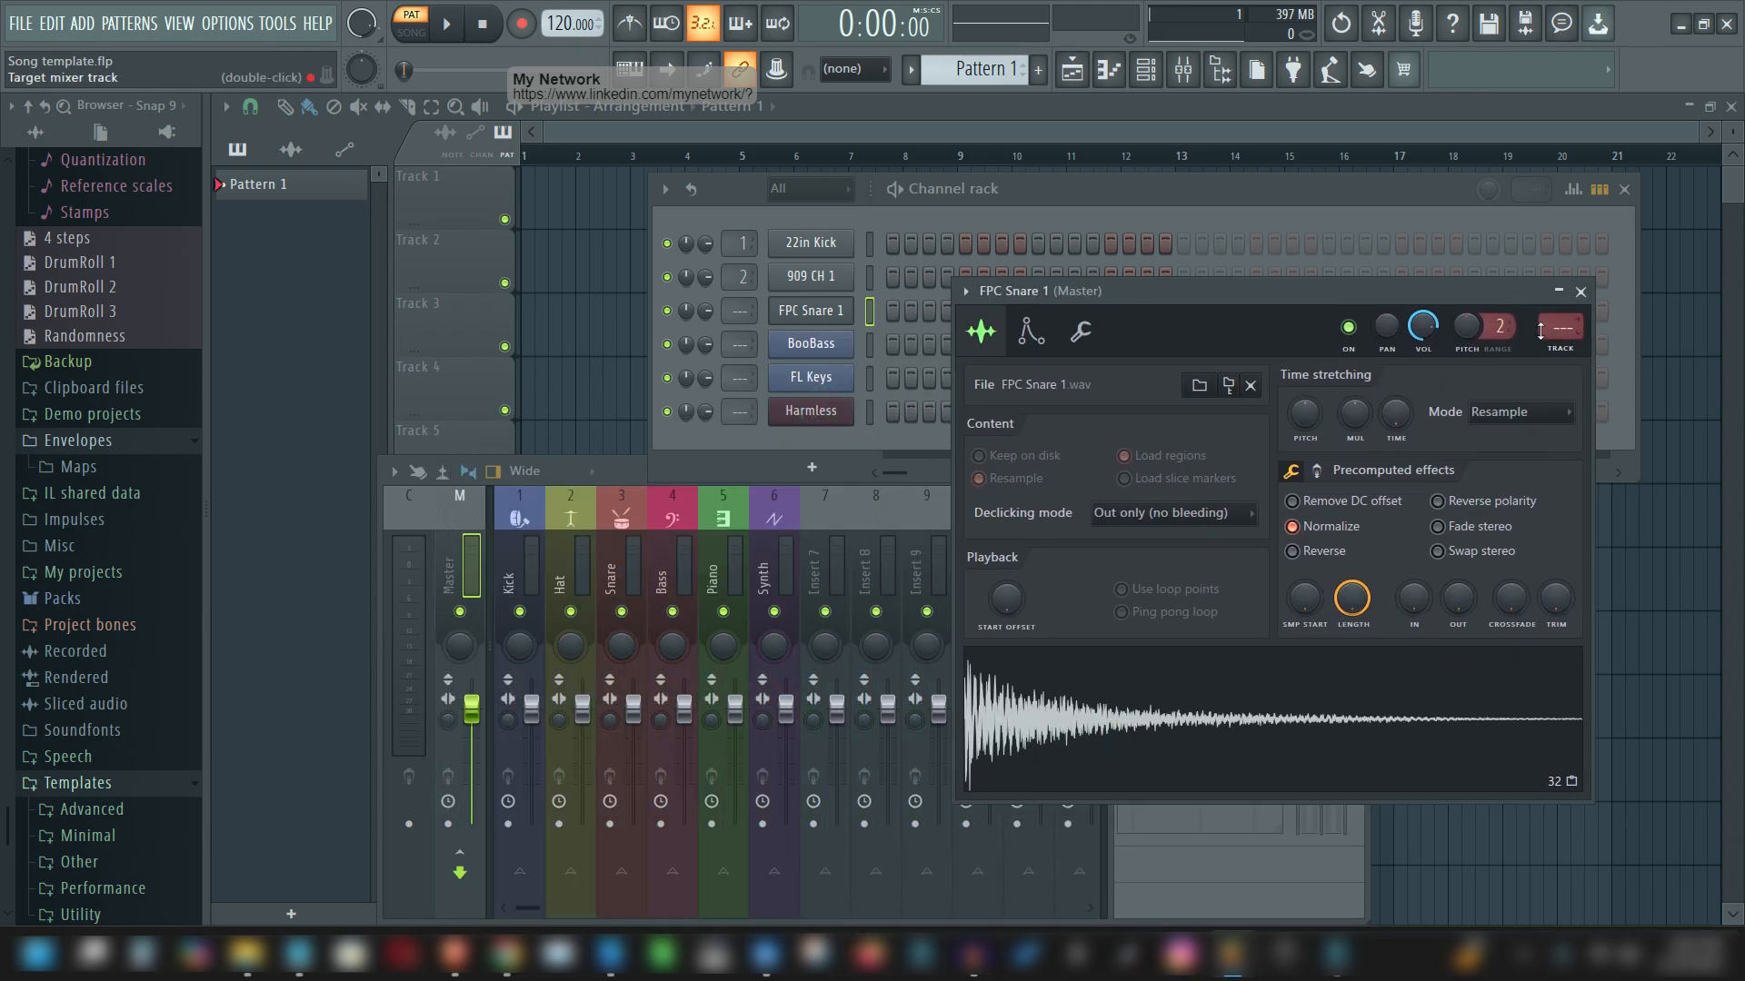
scroll(1553, 328, "up", 3)
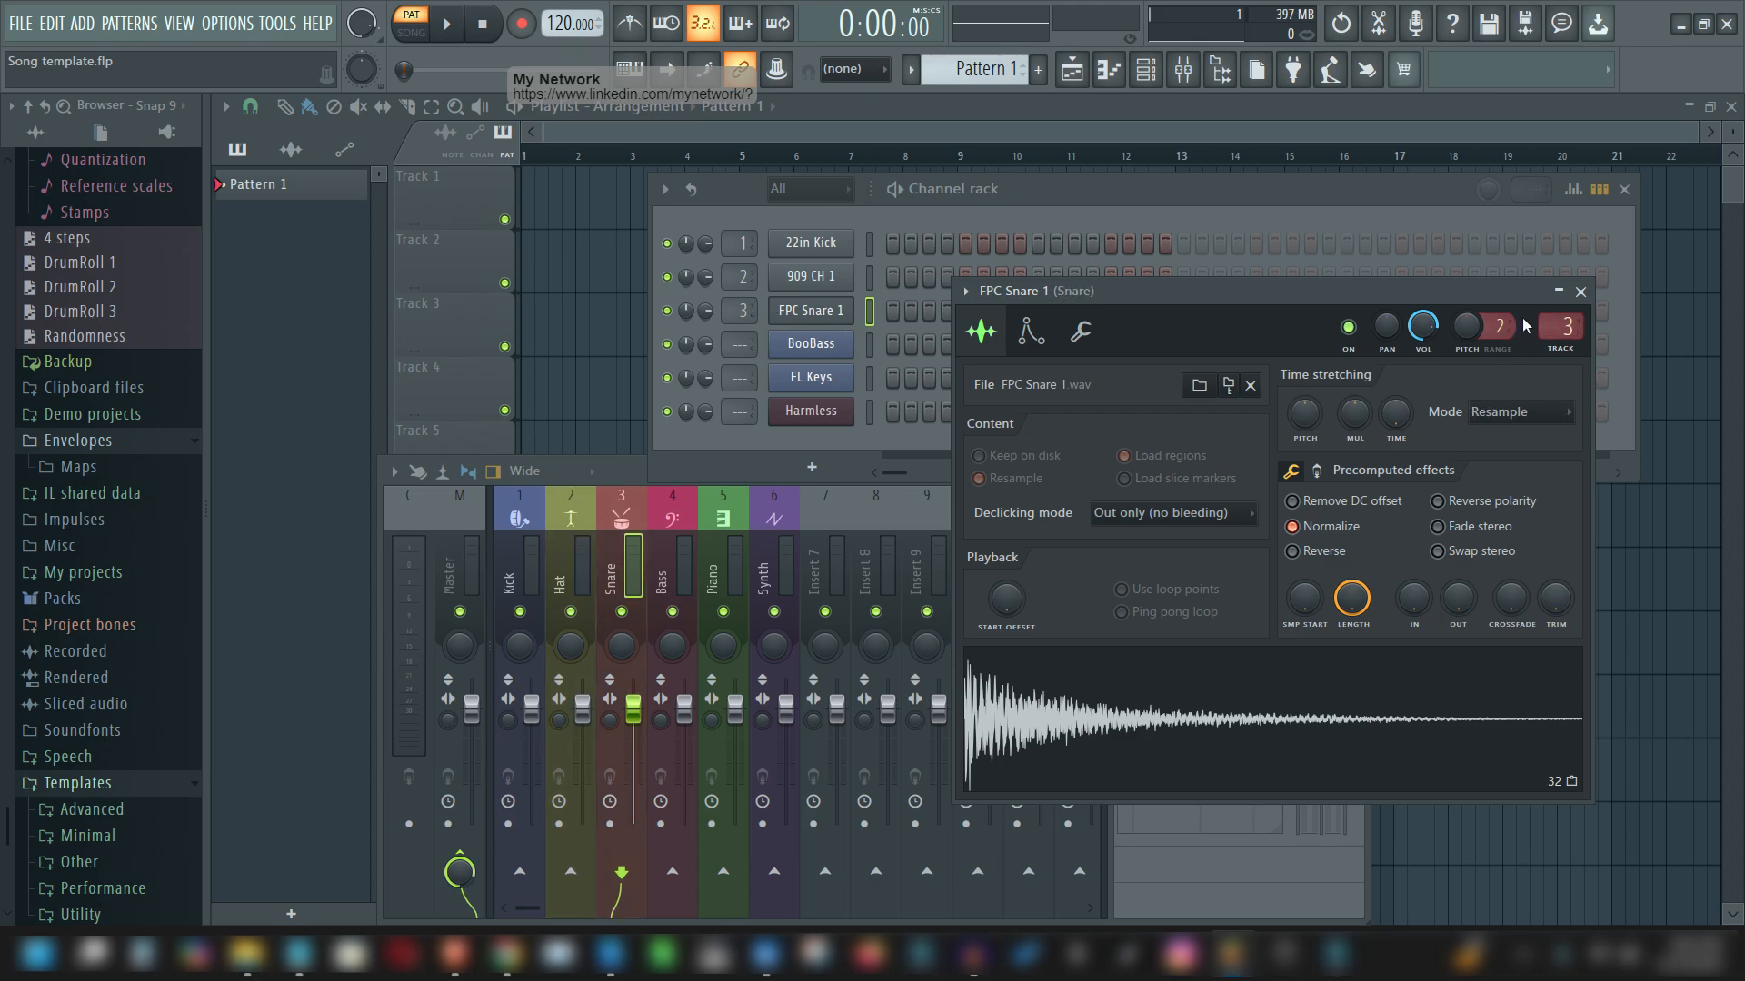
left_click(1559, 290)
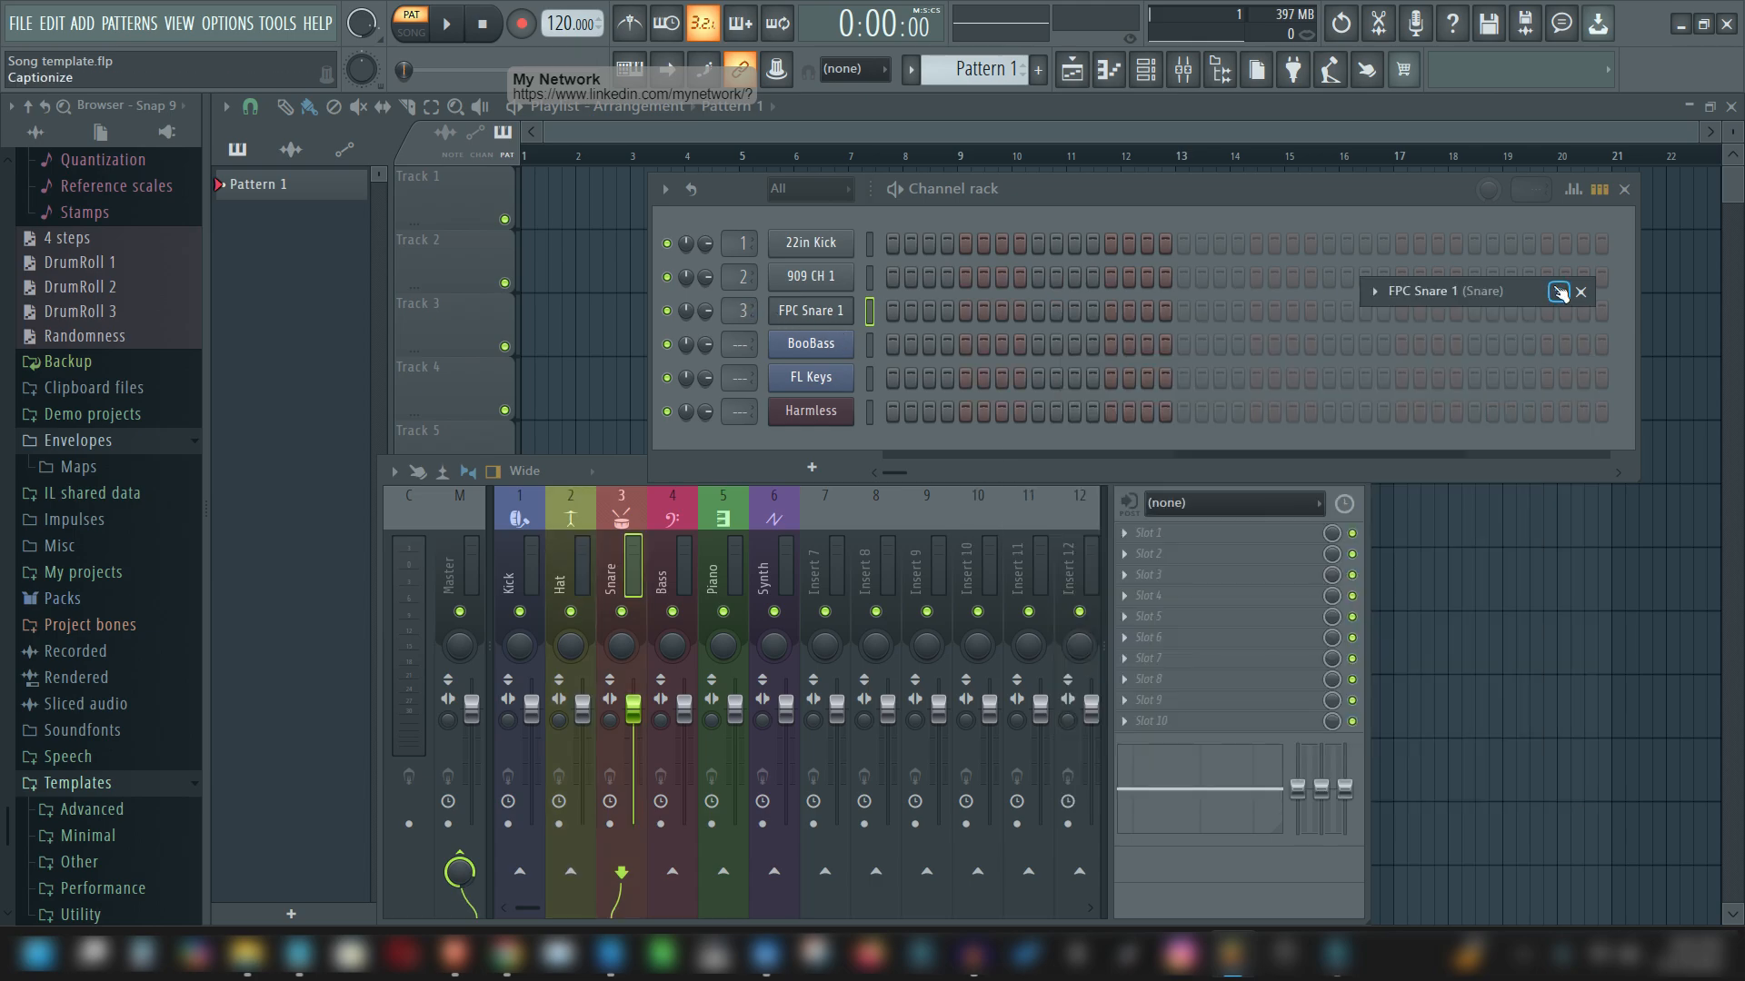
Step: Open the BooBass channel and route it to mixer track 4 (Bass)
left_click(674, 517)
left_click(818, 344)
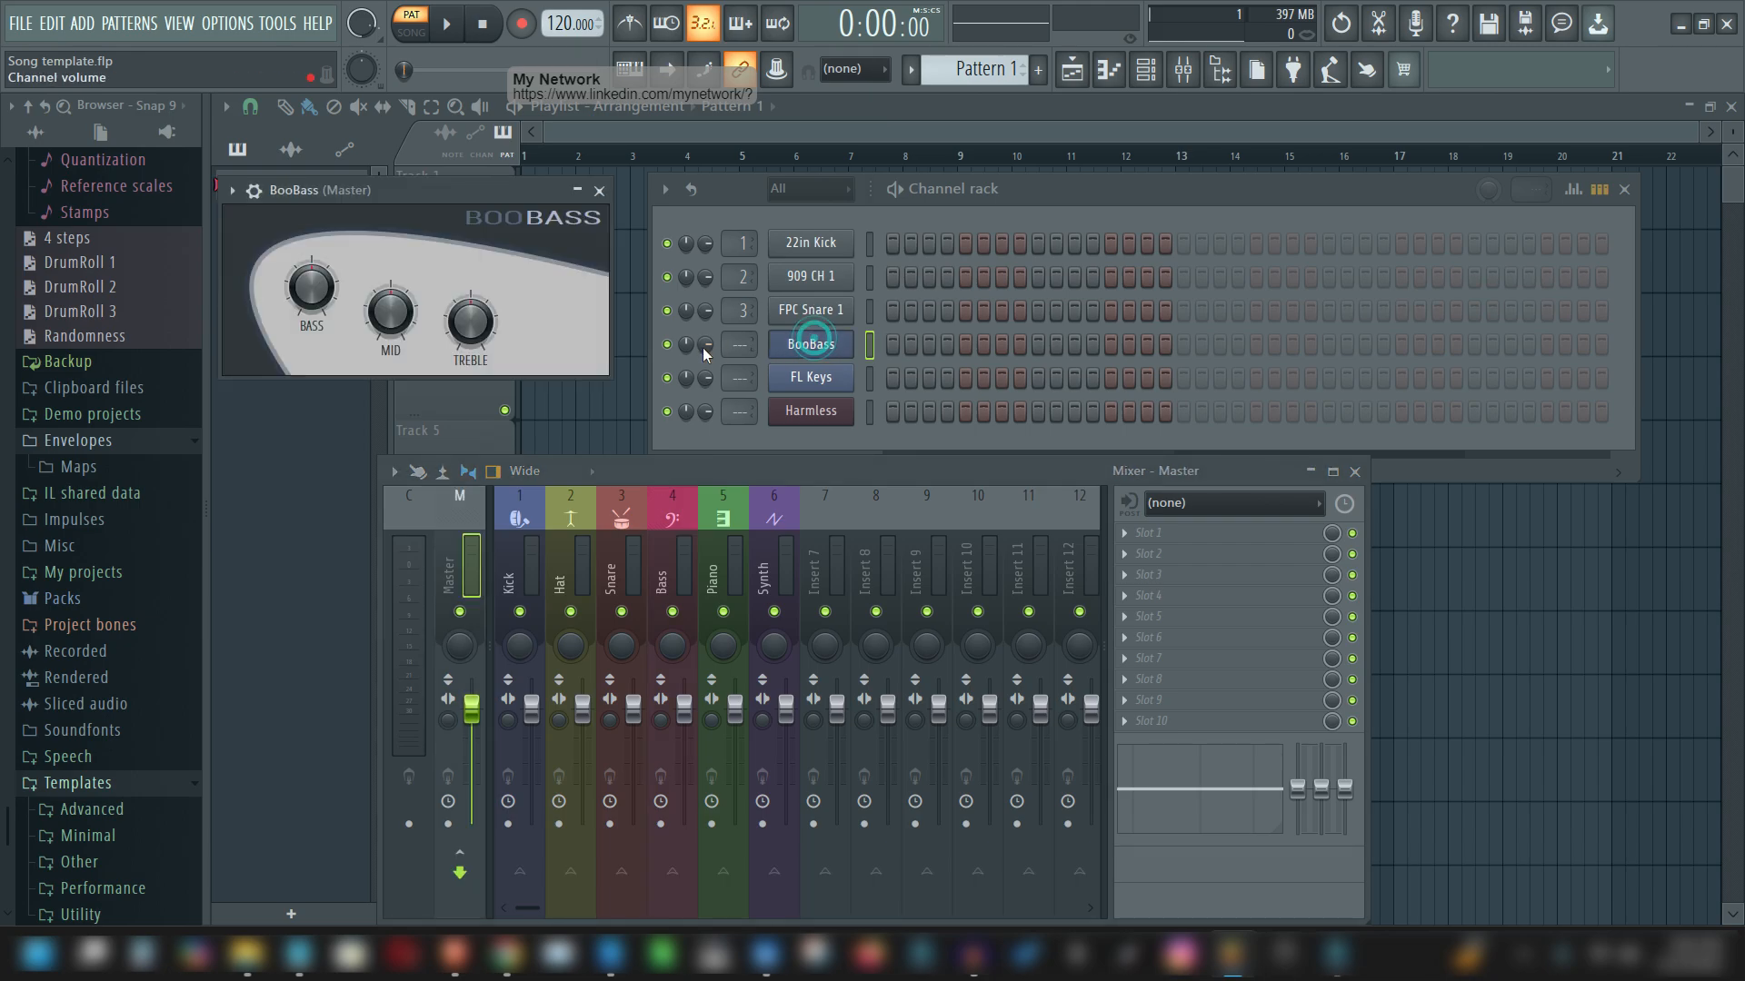
left_click_drag(737, 348, 738, 323)
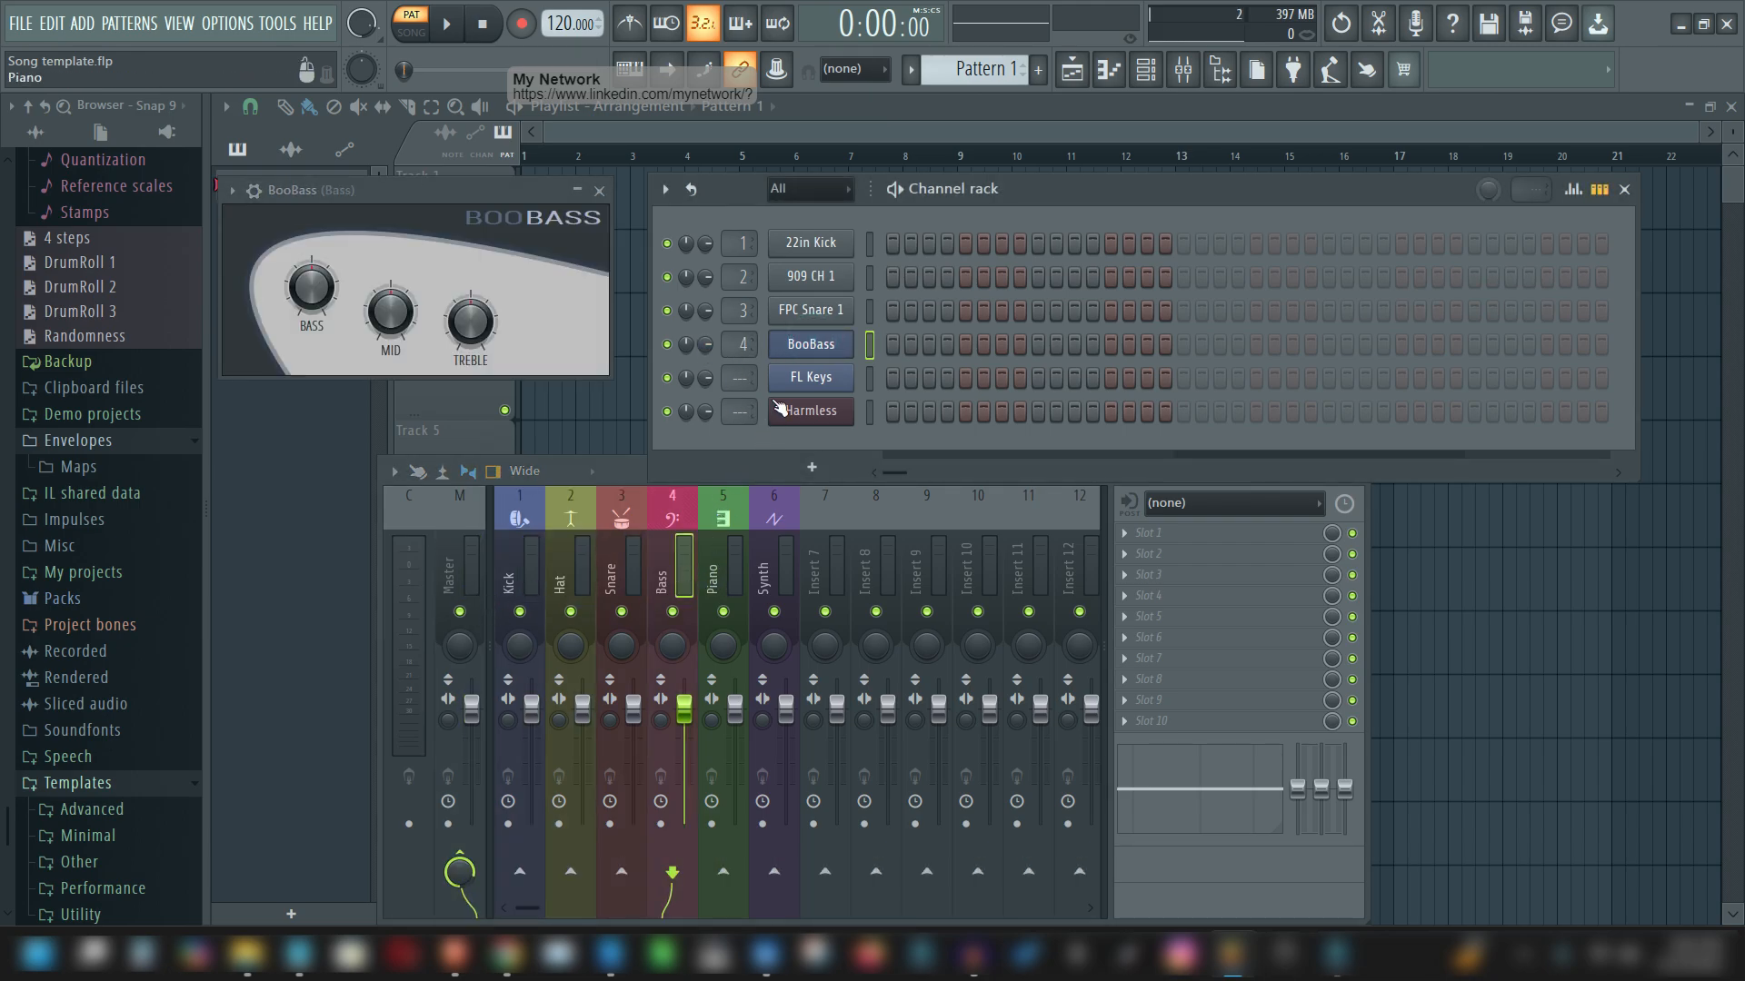
Step: Route the FL Keys channel to mixer track 5 (Piano) and collapse its plugin window
left_click(808, 391)
left_click(755, 240)
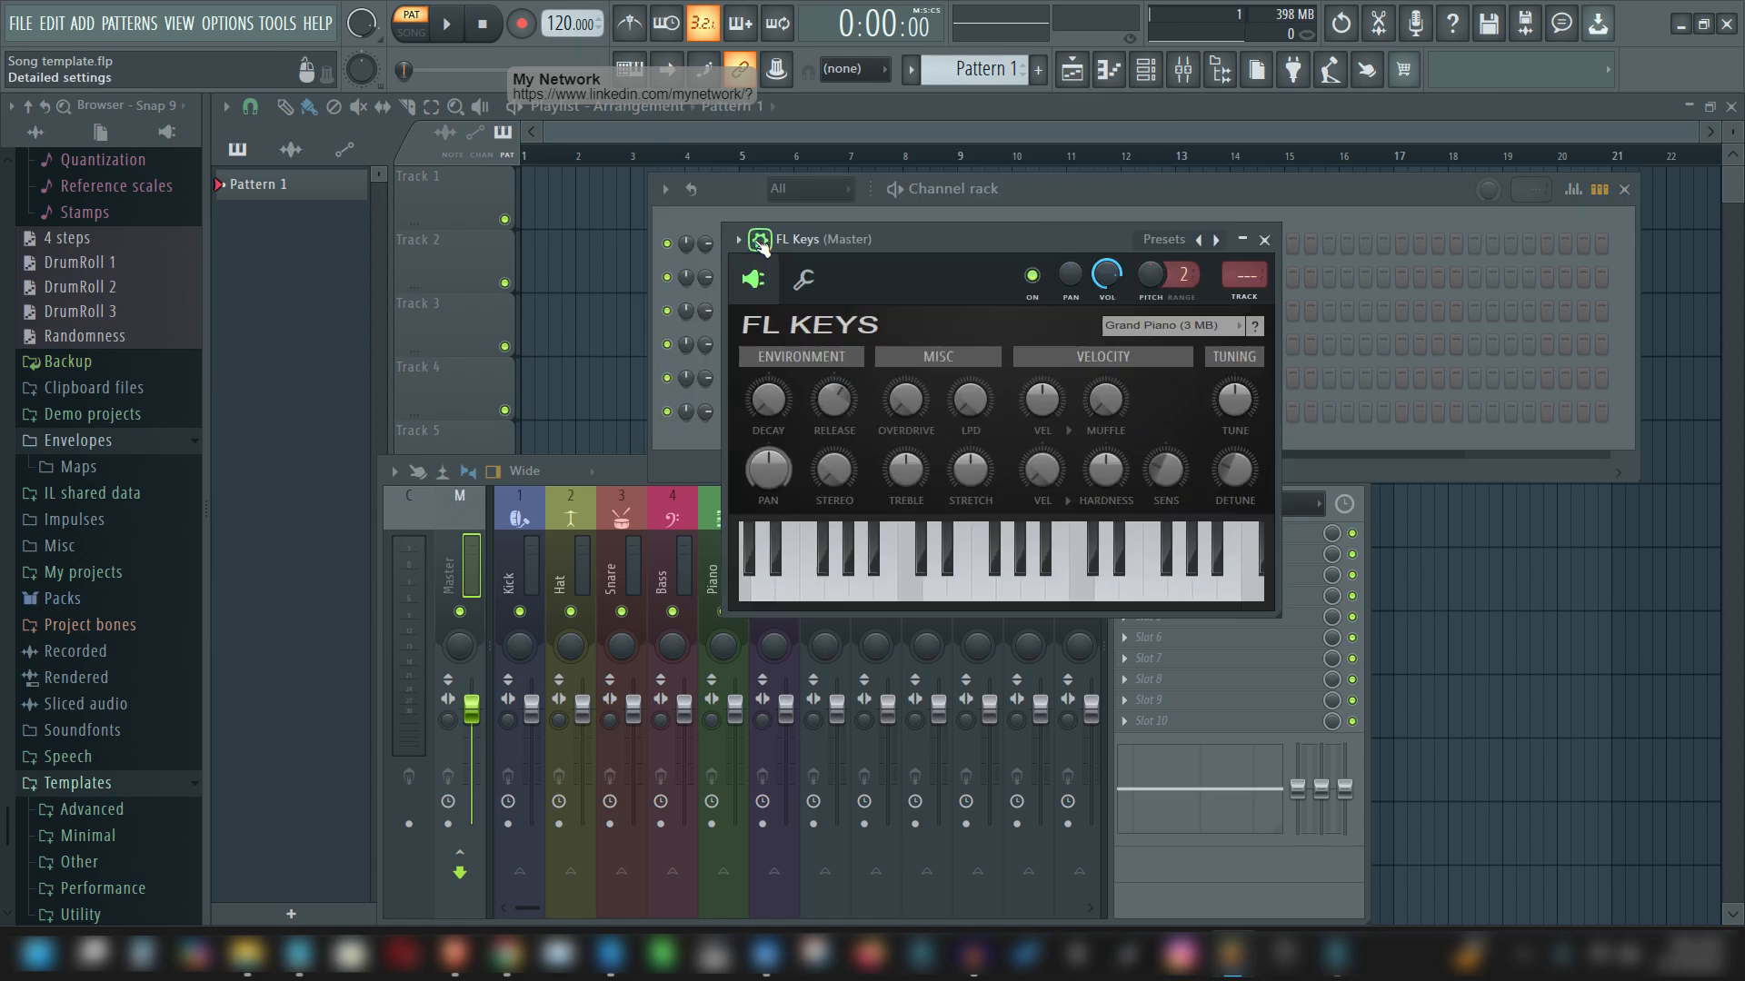
left_click_drag(1228, 282, 1241, 261)
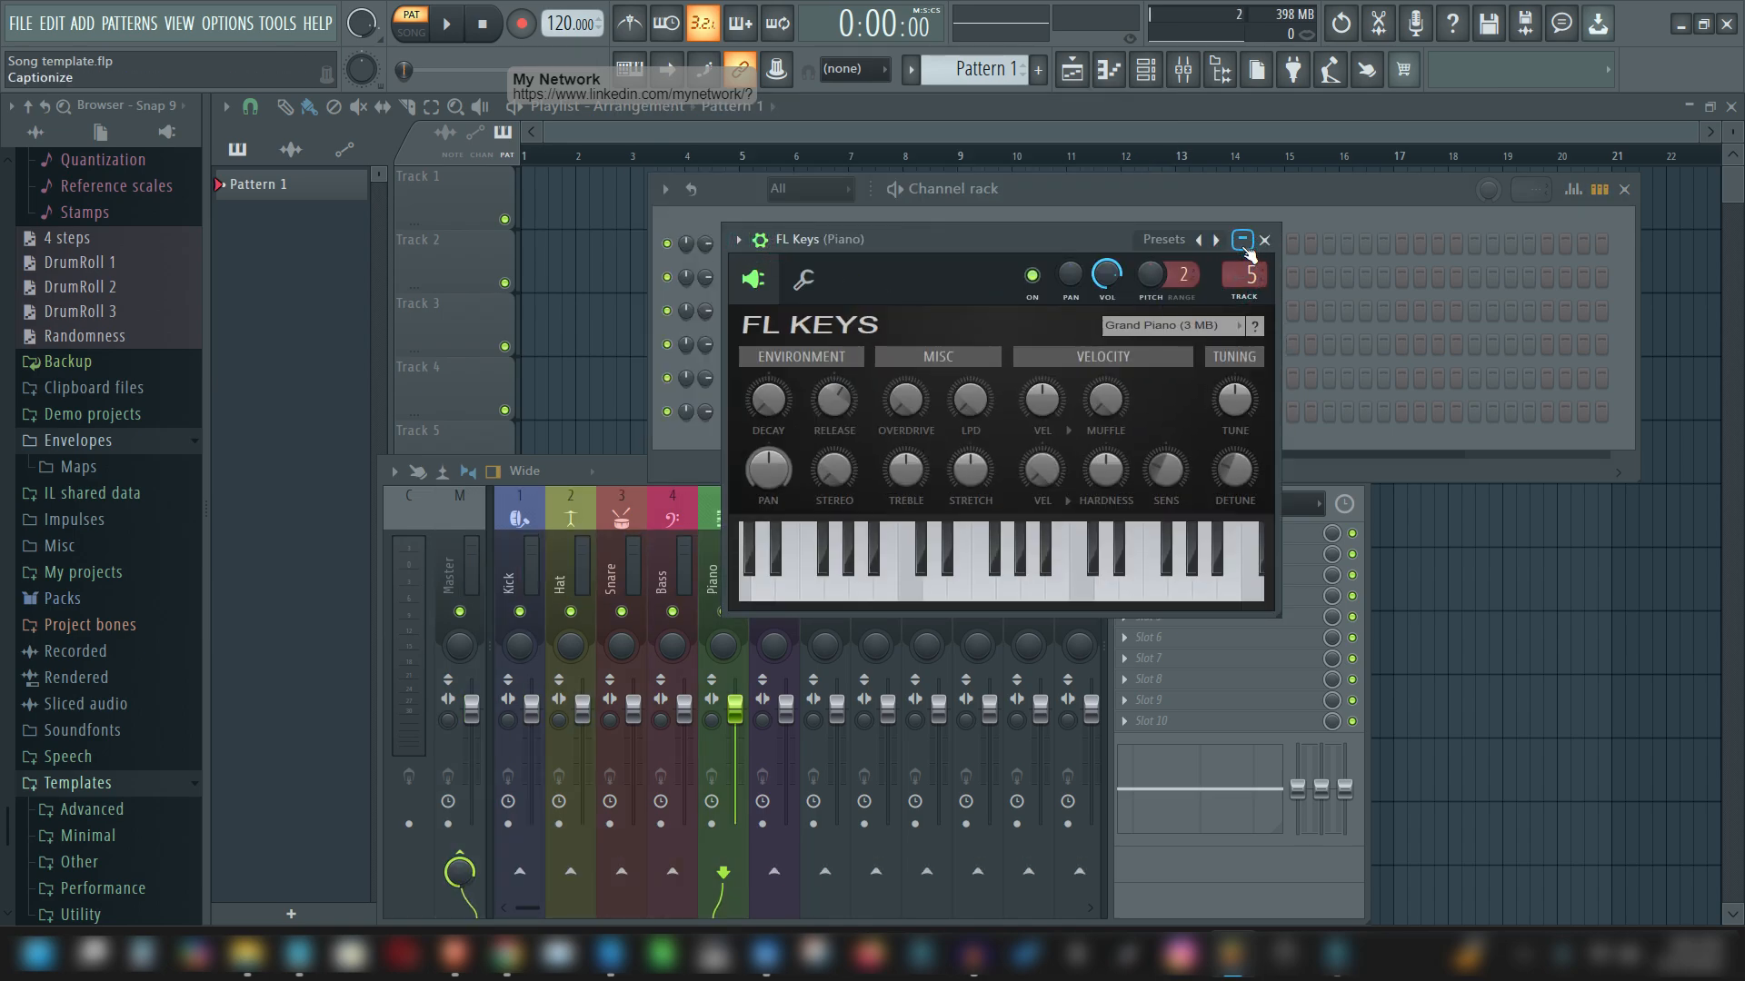
left_click(1242, 241)
Step: Route the Harmless channel to mixer track 6 (Synth) and close its plugin window
left_click(815, 415)
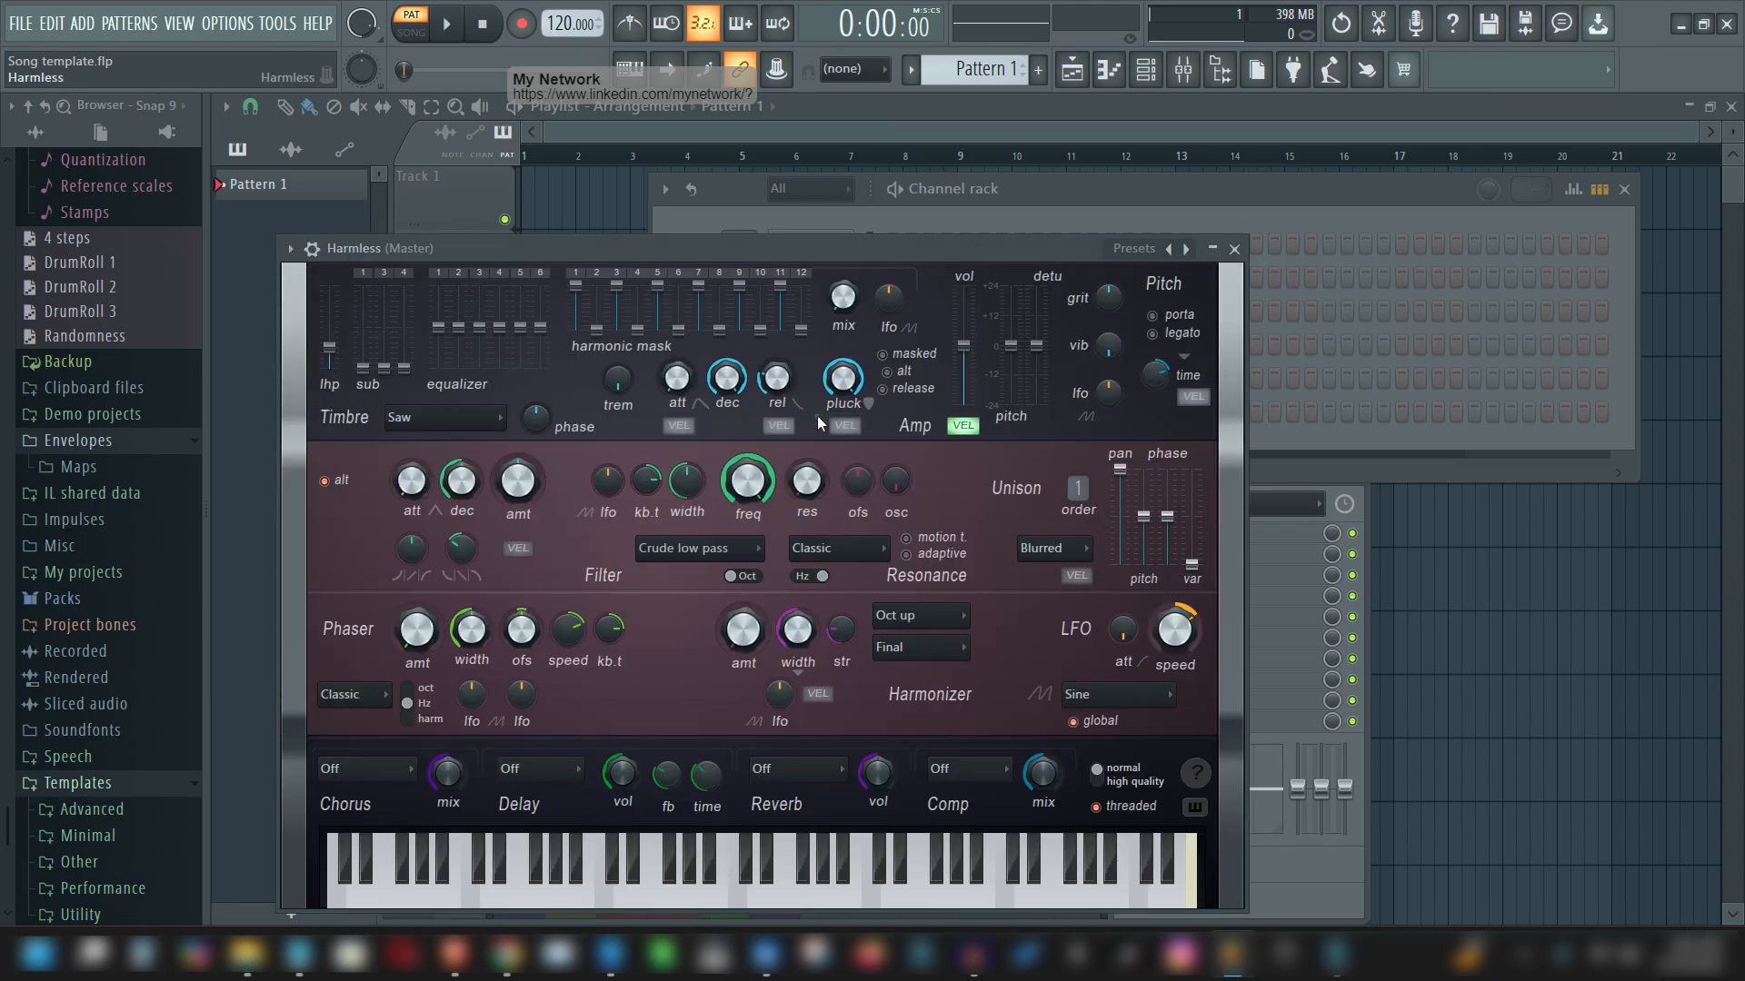
left_click_drag(1025, 260, 1479, 565)
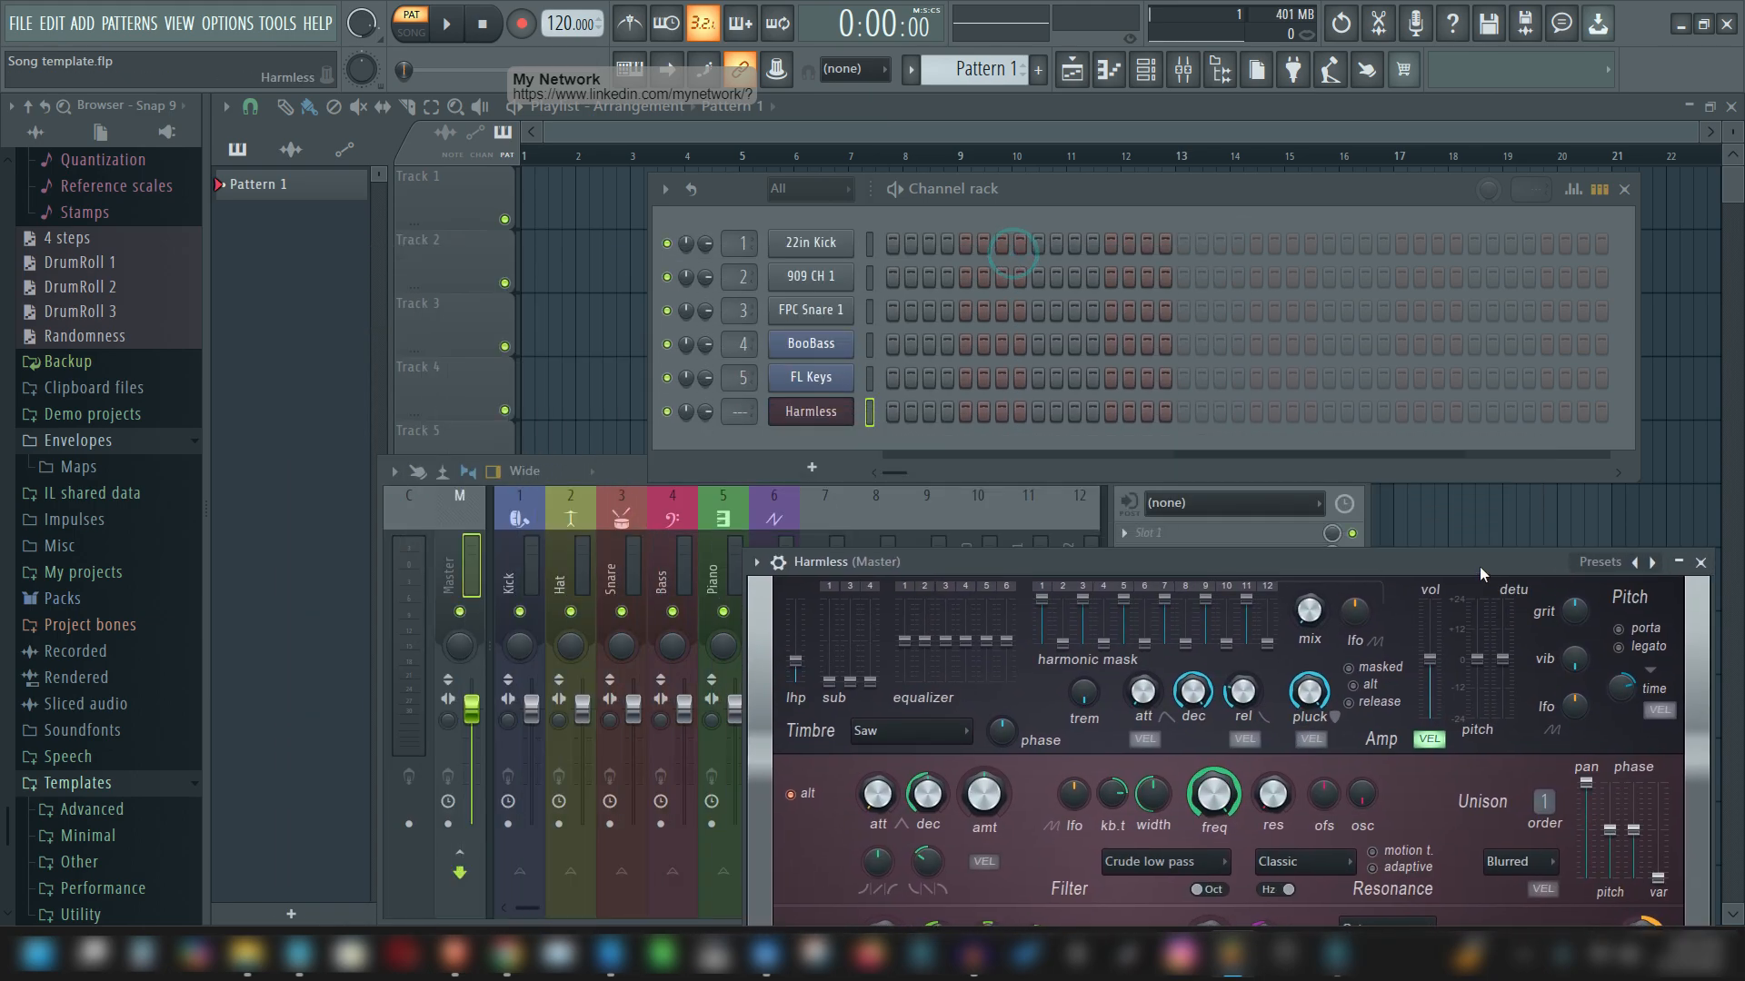
left_click_drag(746, 412, 745, 382)
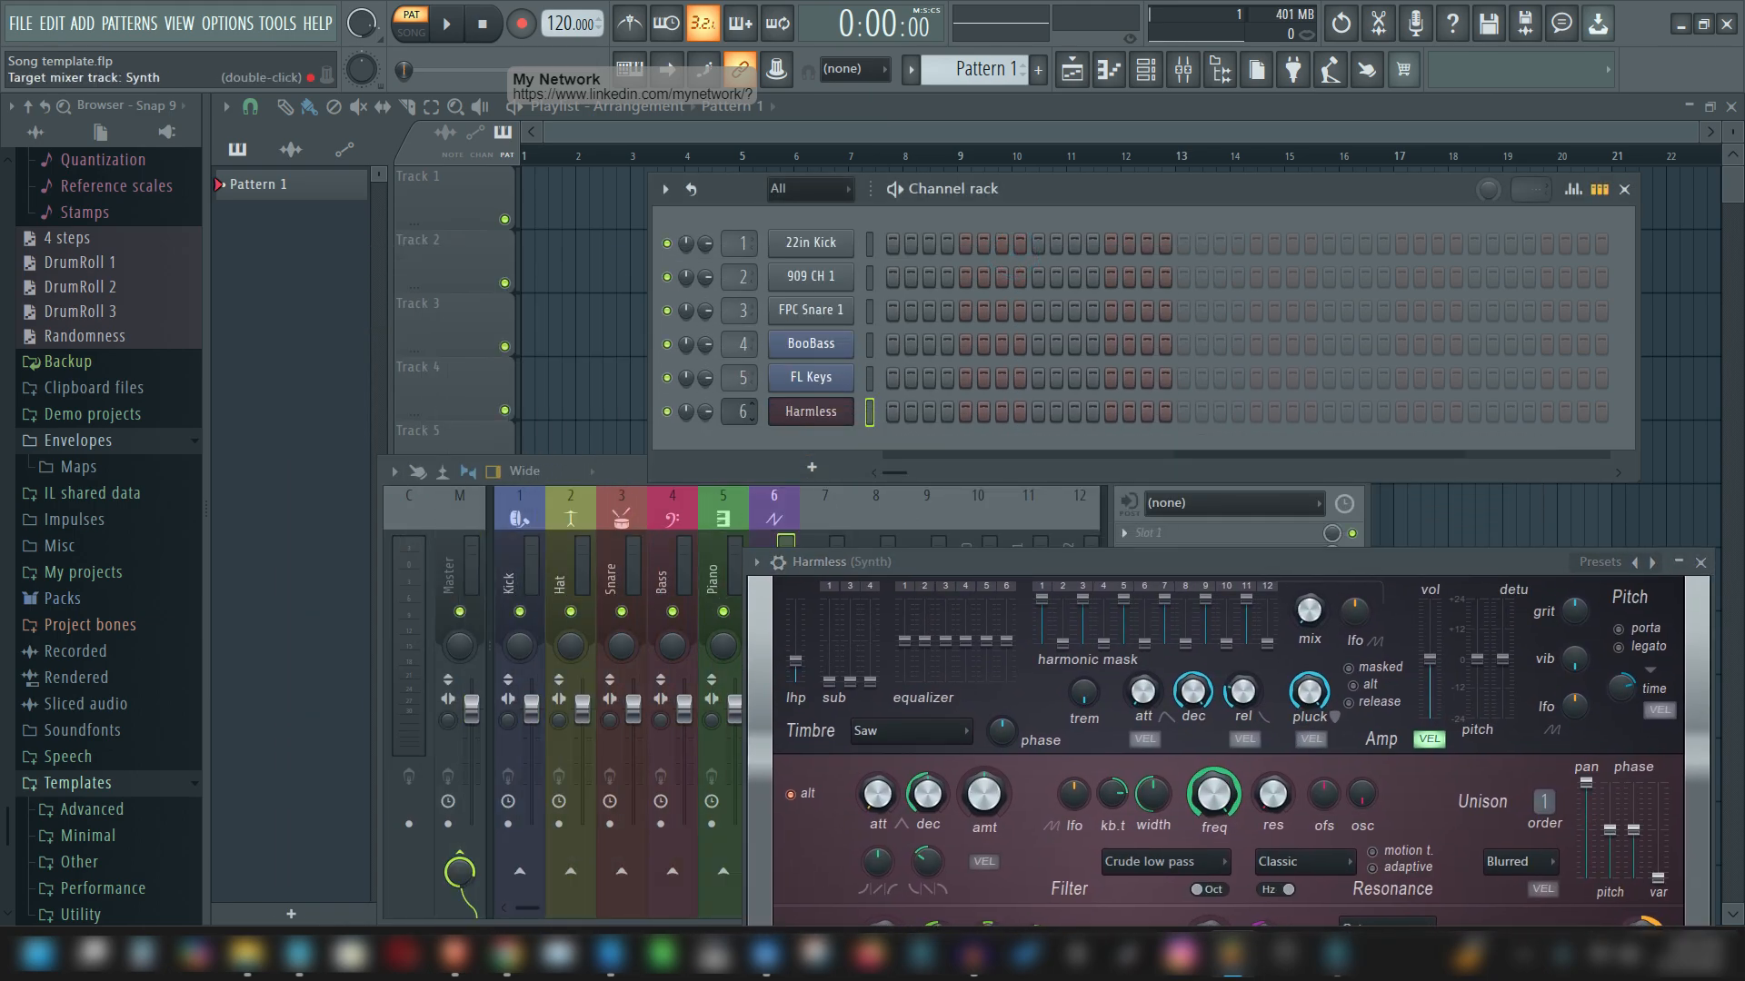
left_click(746, 412)
left_click(1701, 561)
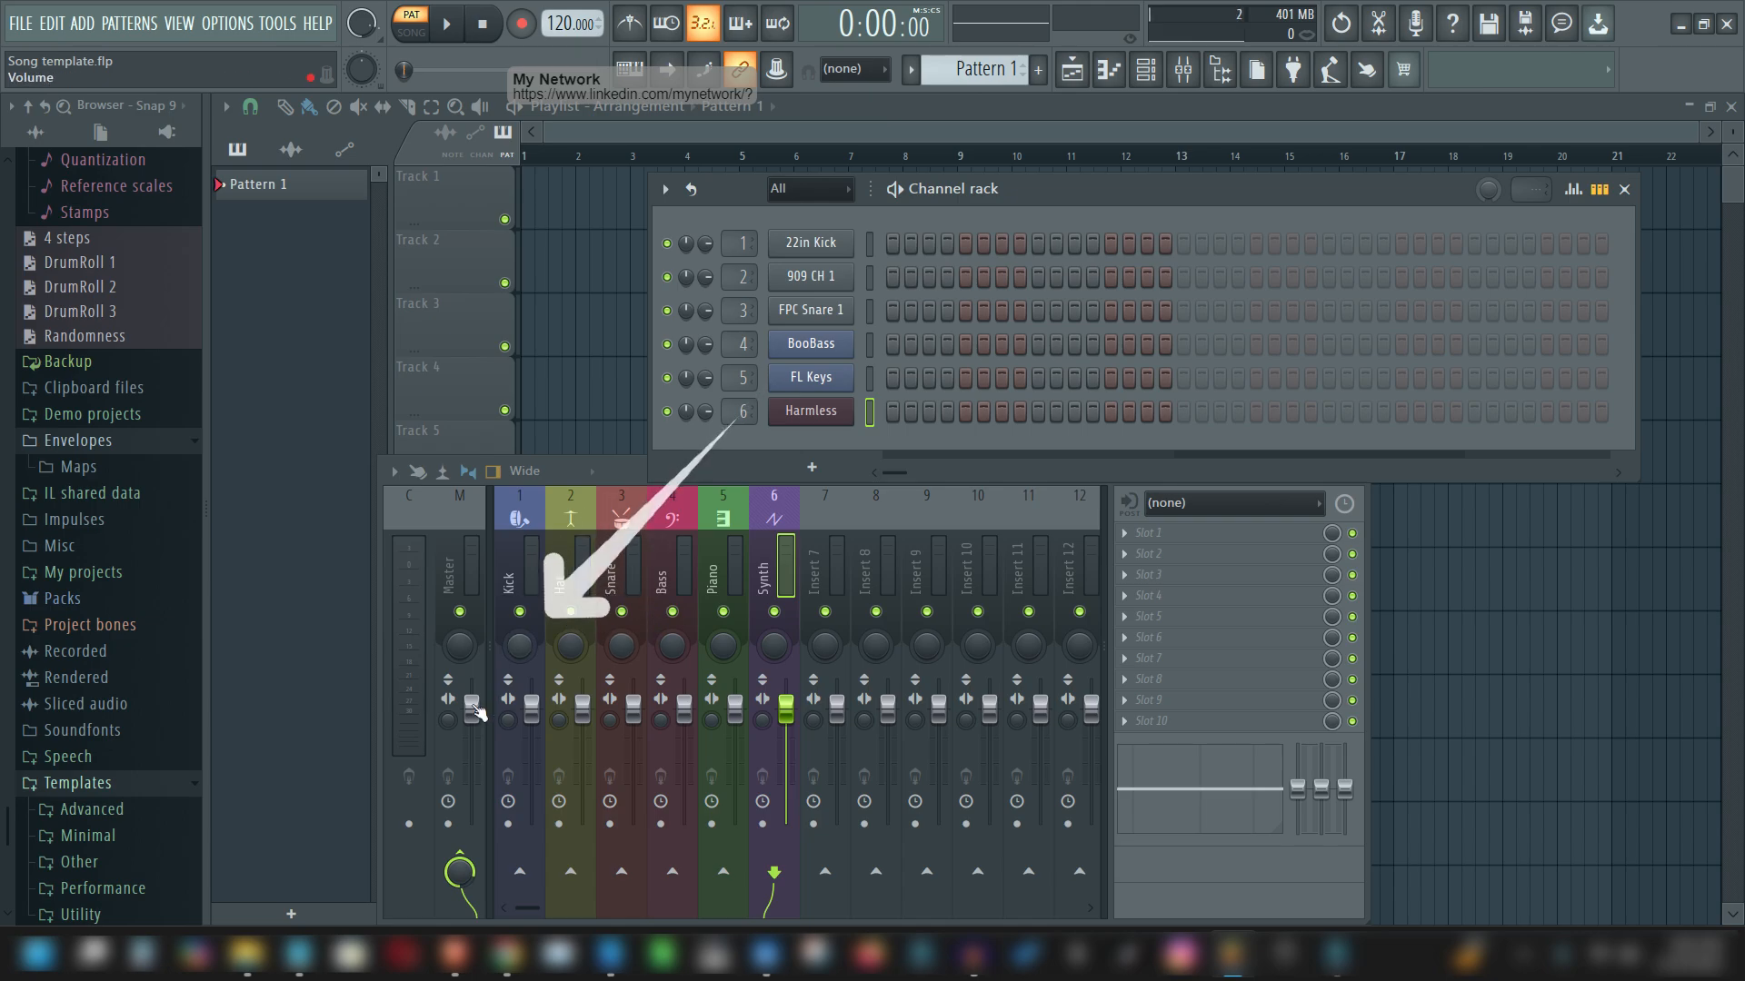
Step: Load Fruity Limiter into the first effect slot of the Master track and move its window aside
left_click_drag(532, 759, 532, 770)
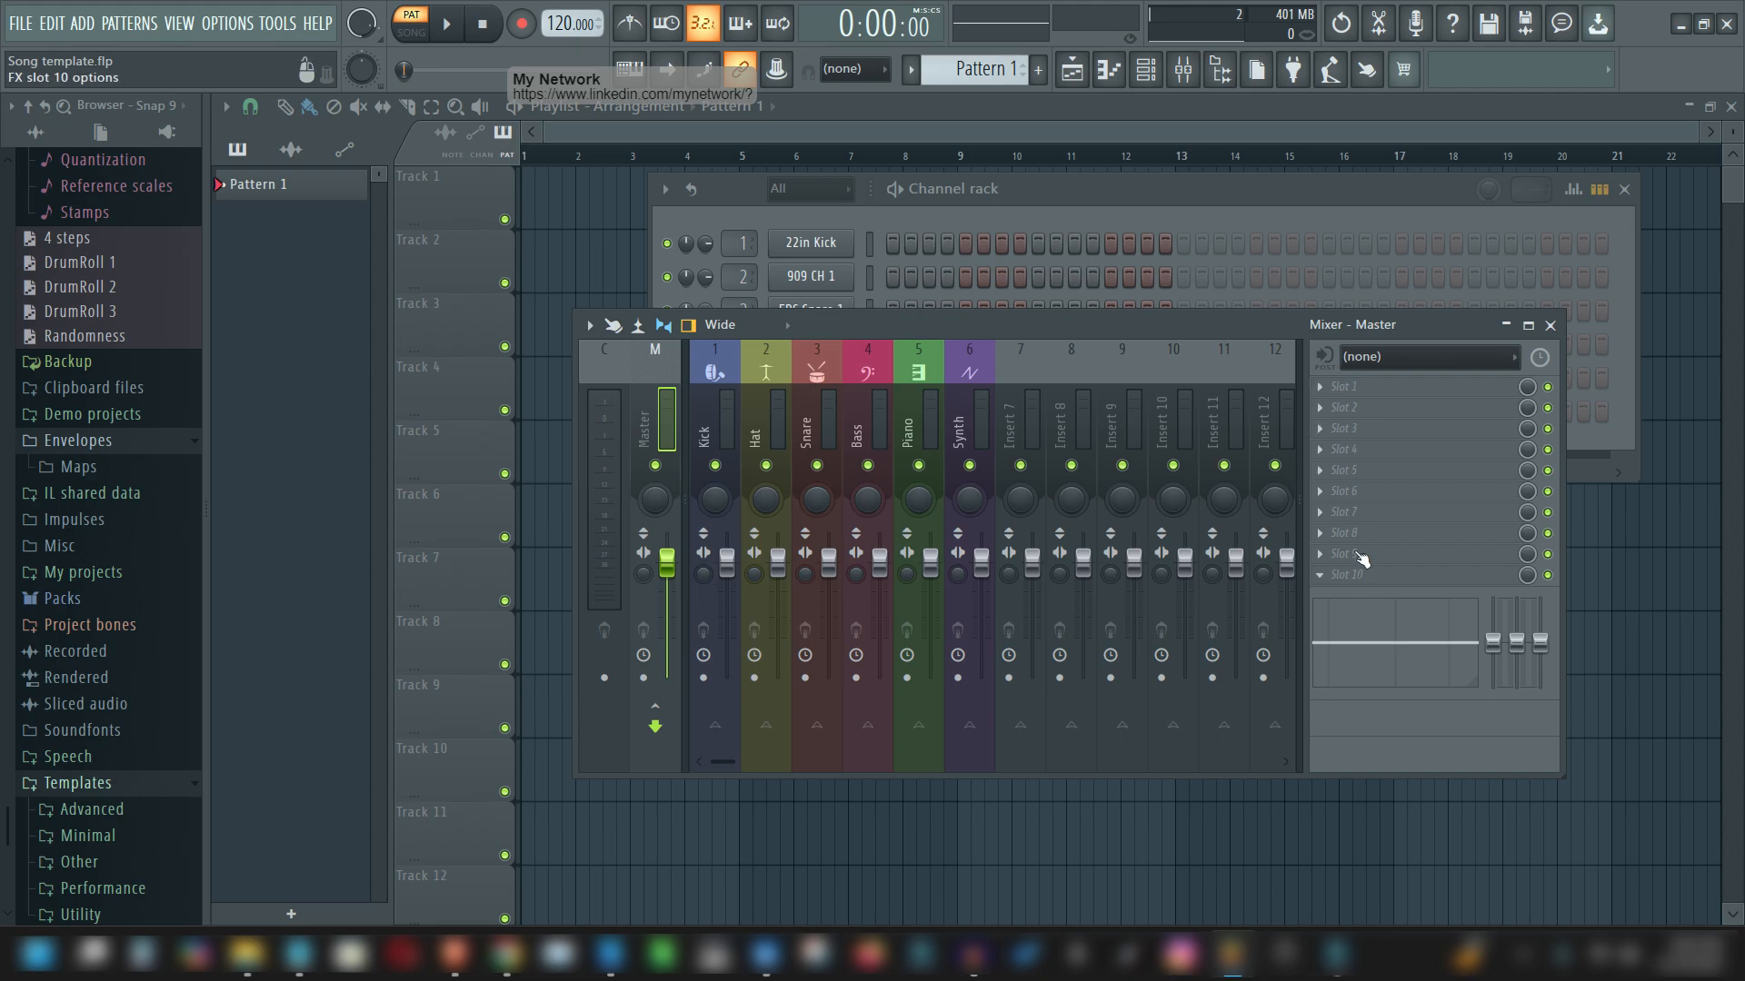
left_click(1322, 387)
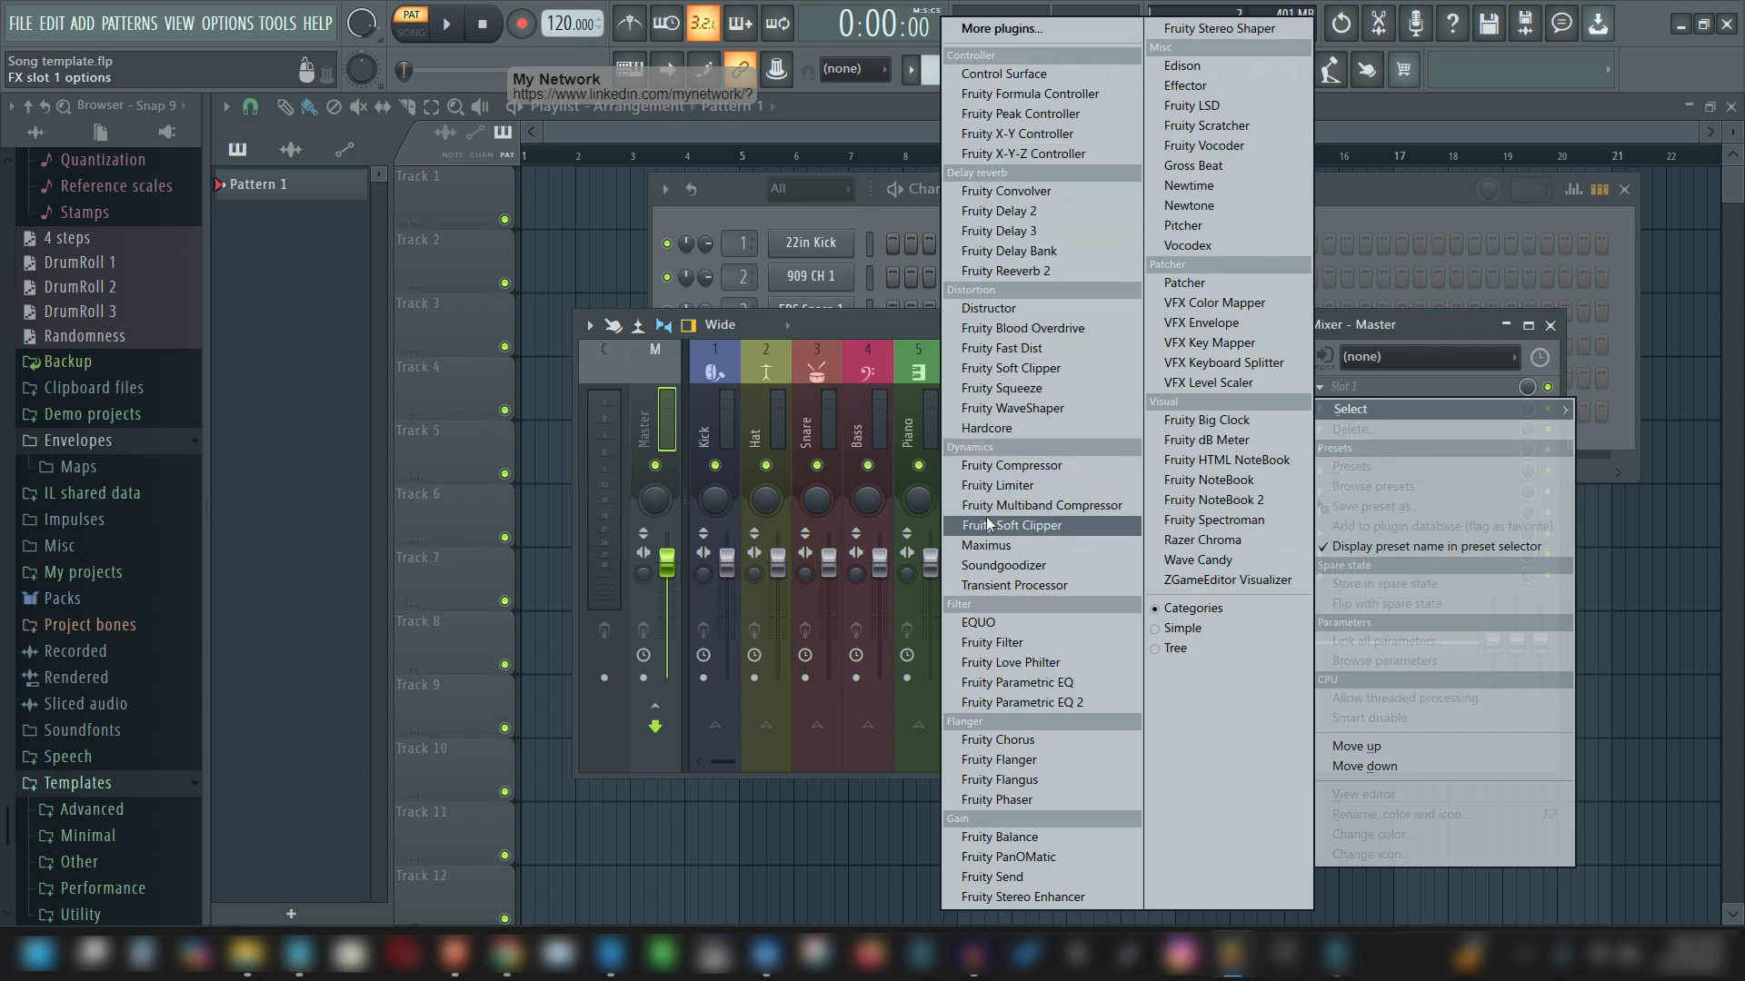
left_click(995, 486)
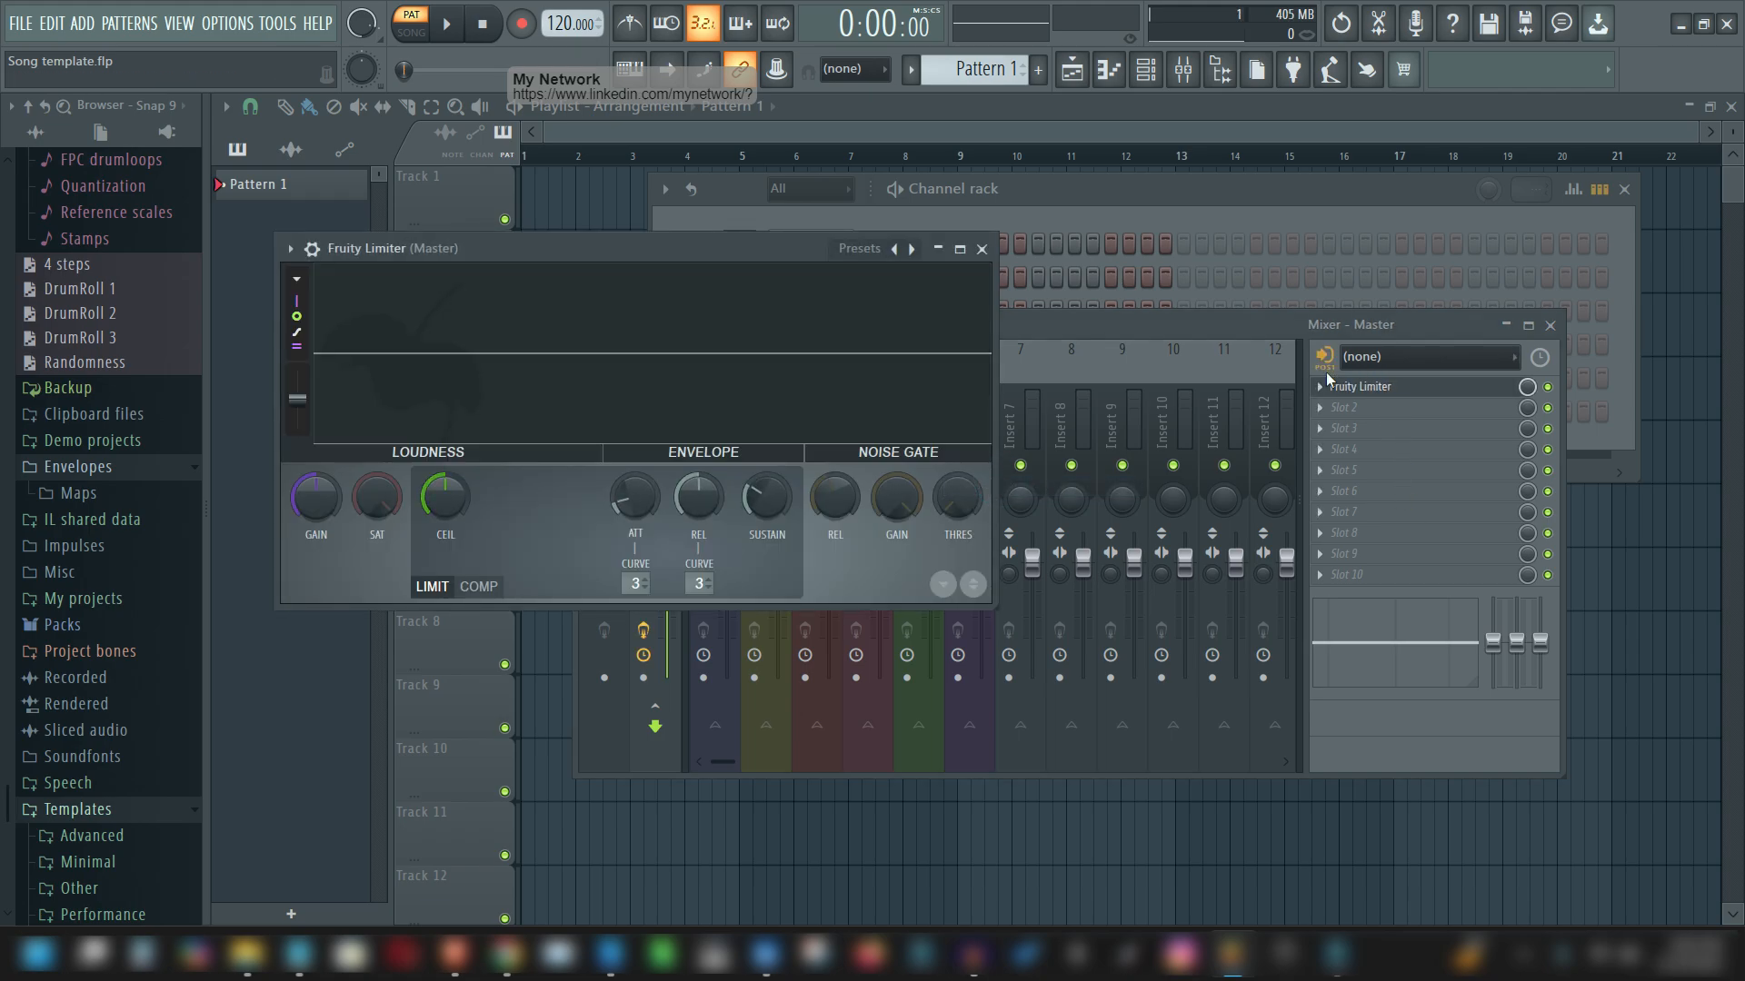
left_click_drag(583, 245, 1164, 502)
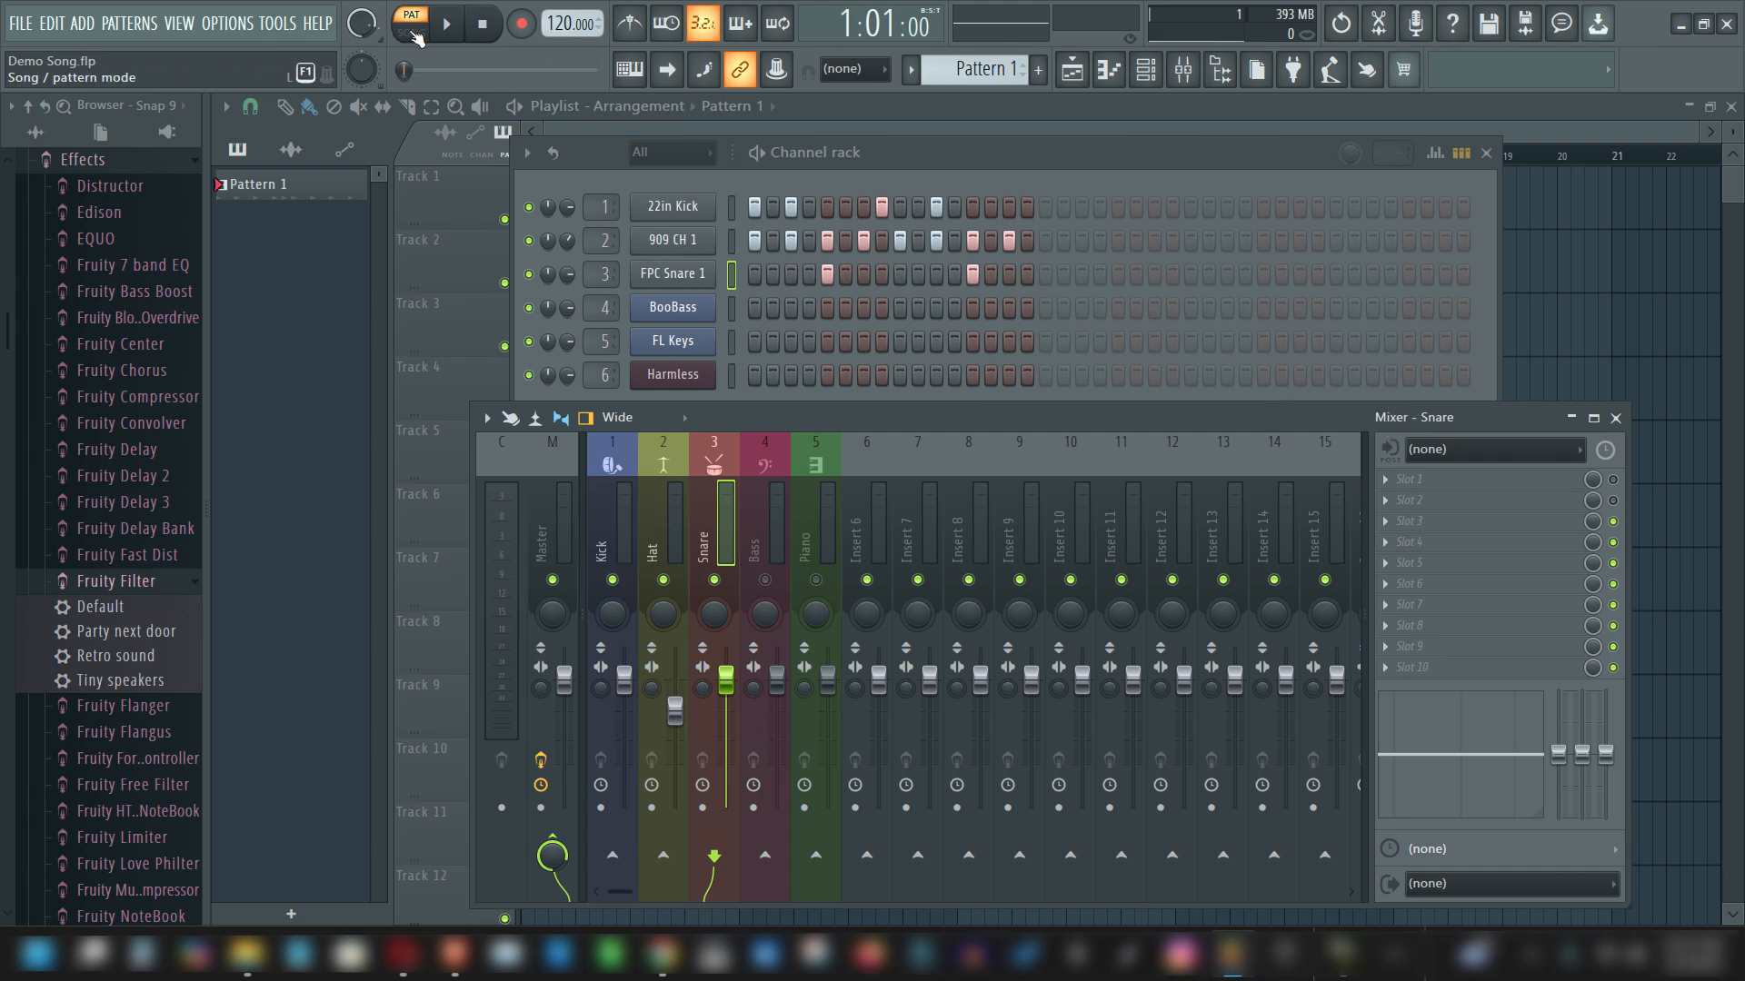
Step: Start playing the drum pattern in the demo song and load Fruity Limiter into the Kick track's first effect slot
left_click(445, 28)
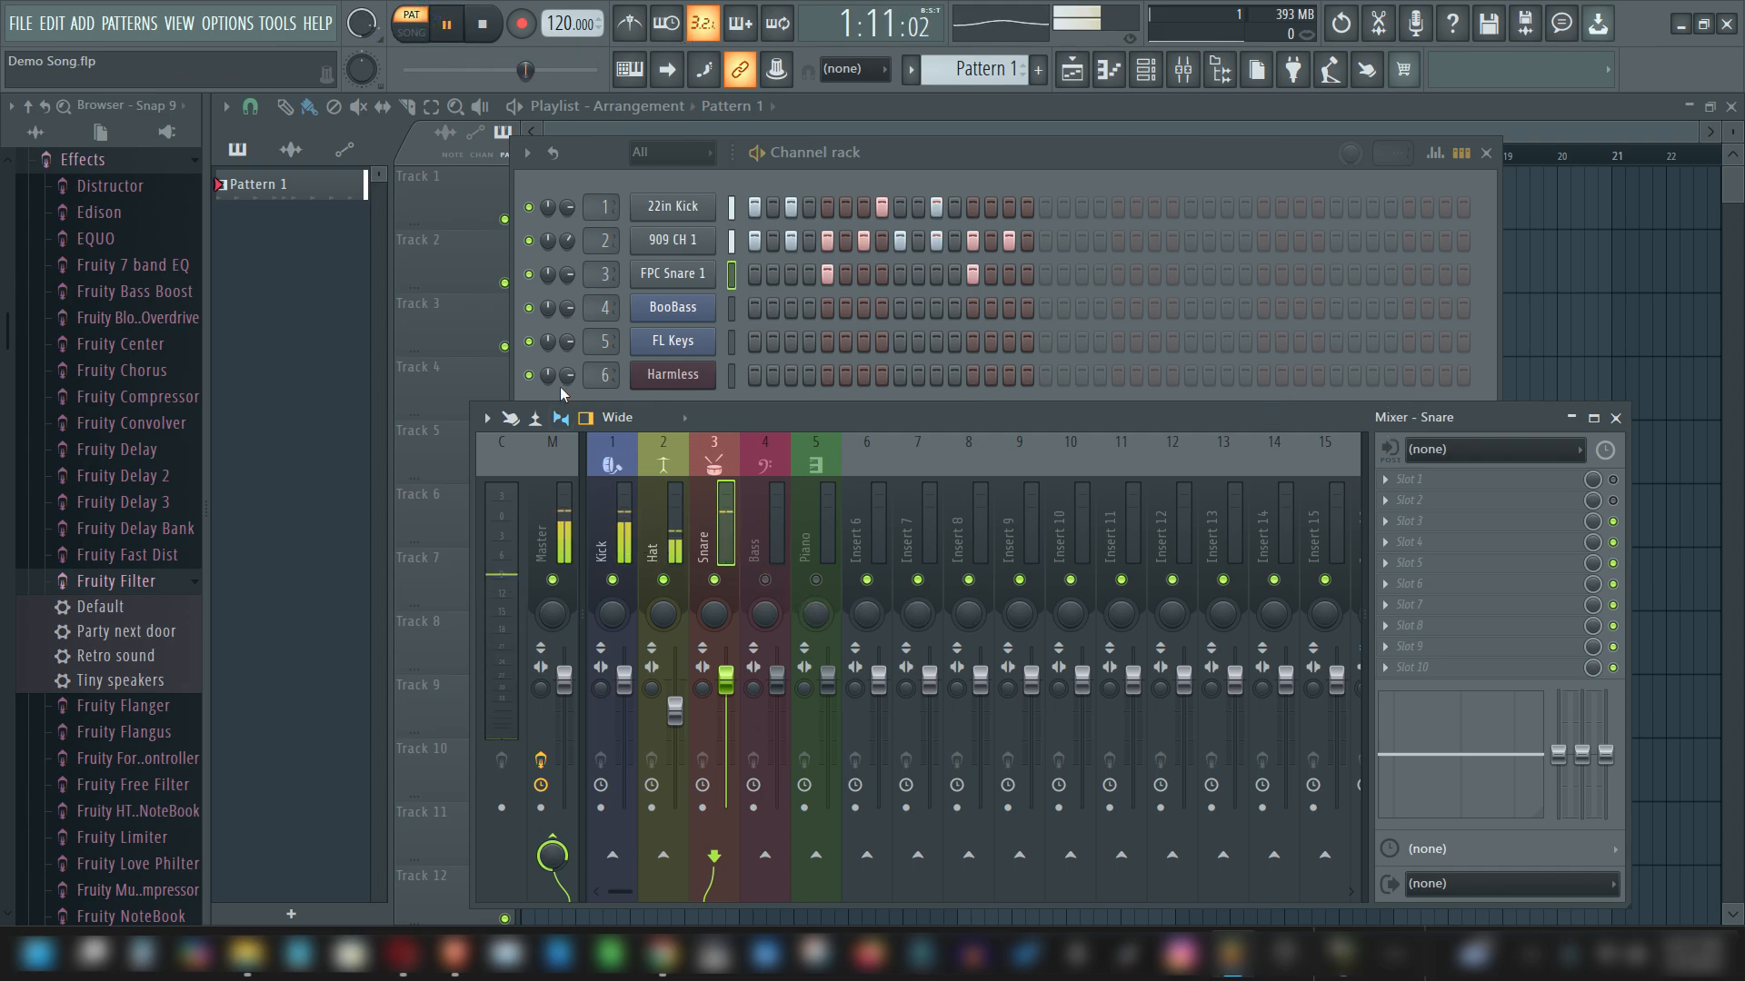
left_click(612, 459)
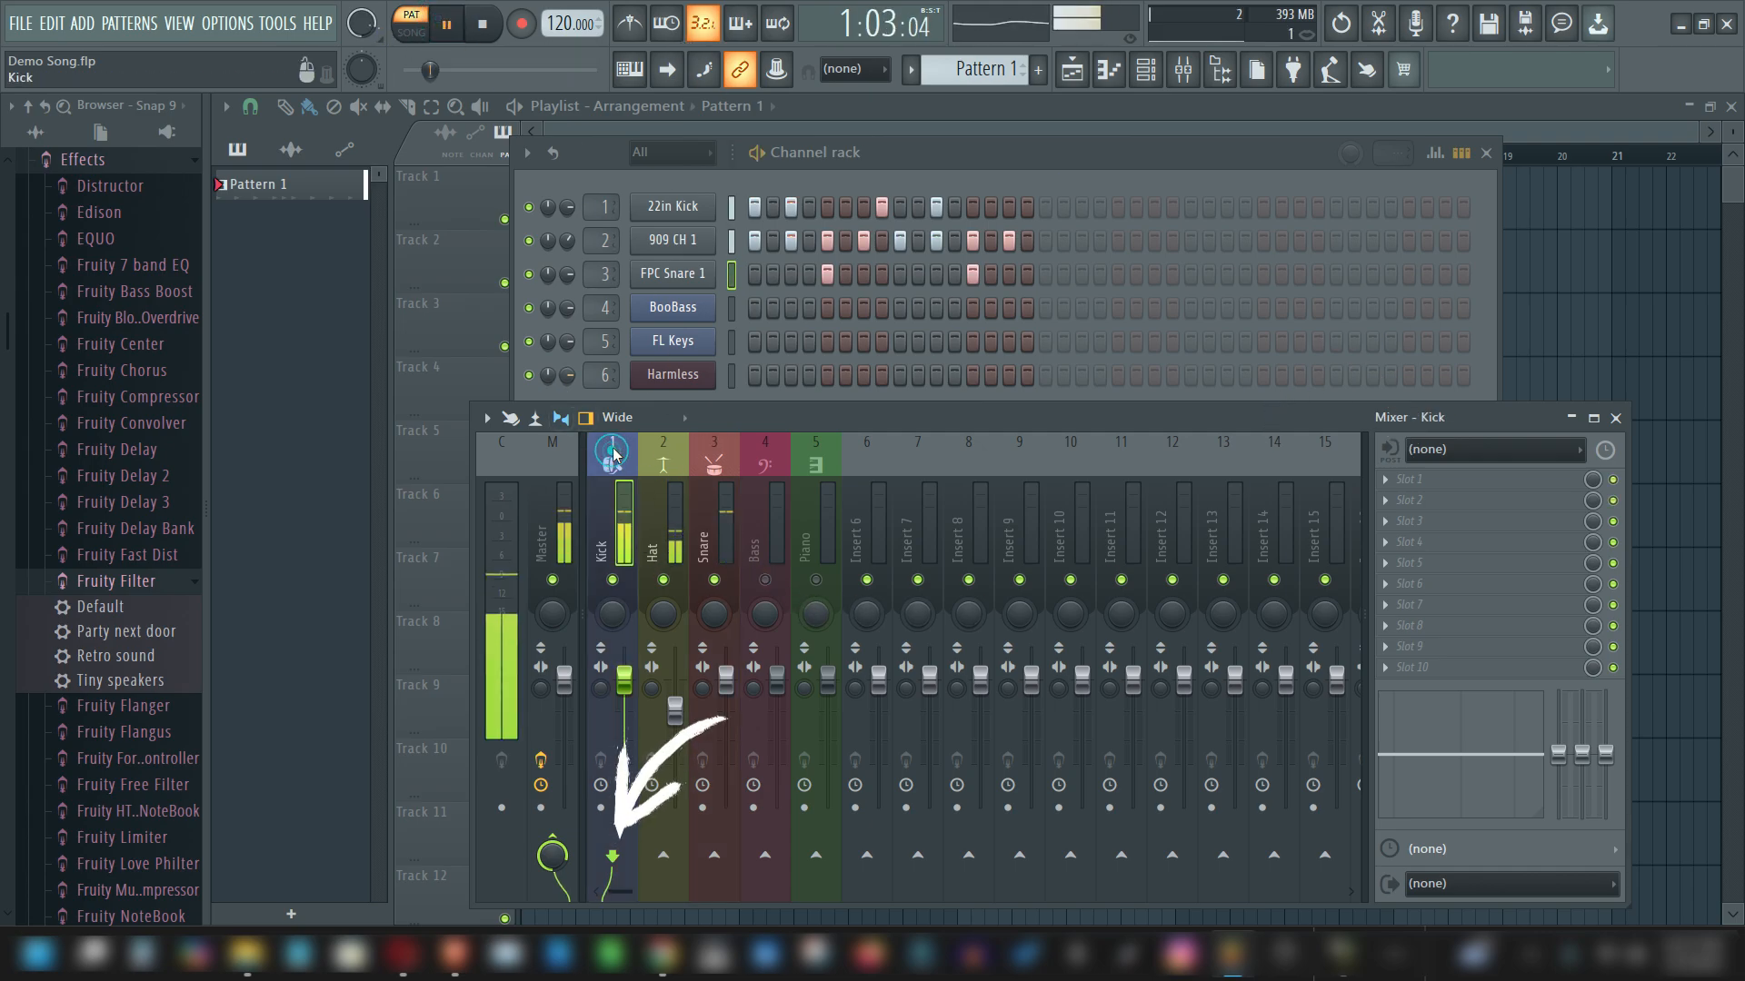
left_click(1391, 481)
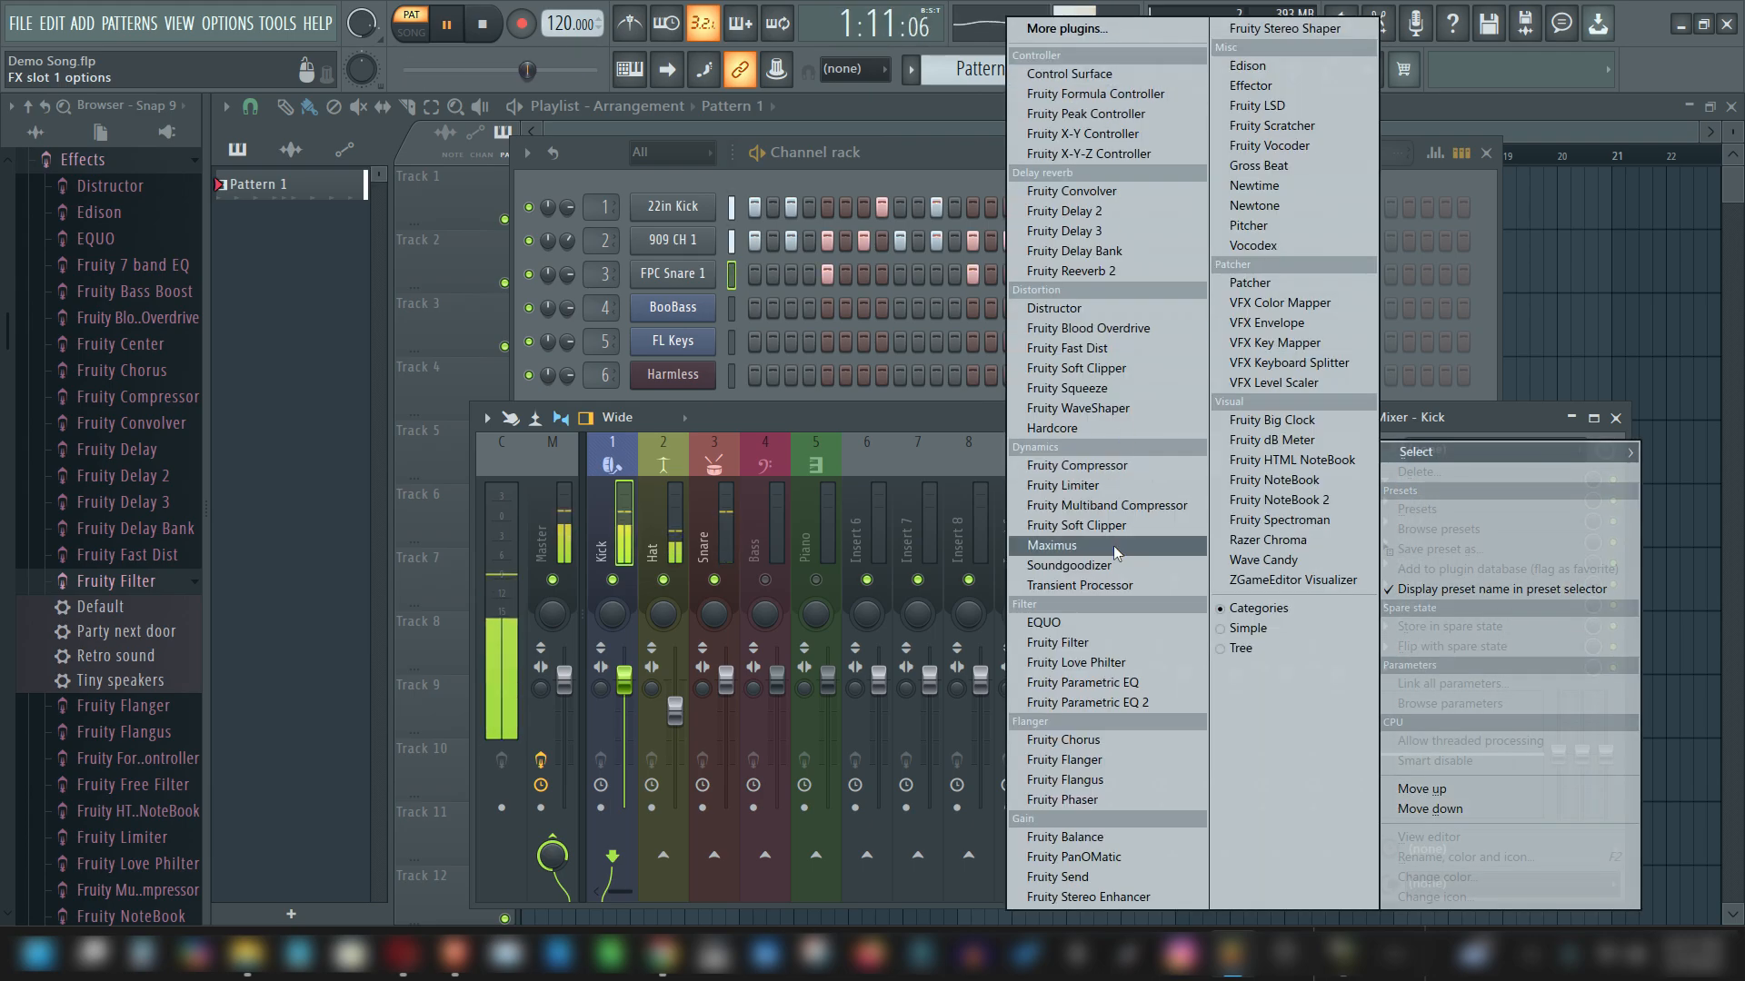
left_click(1077, 484)
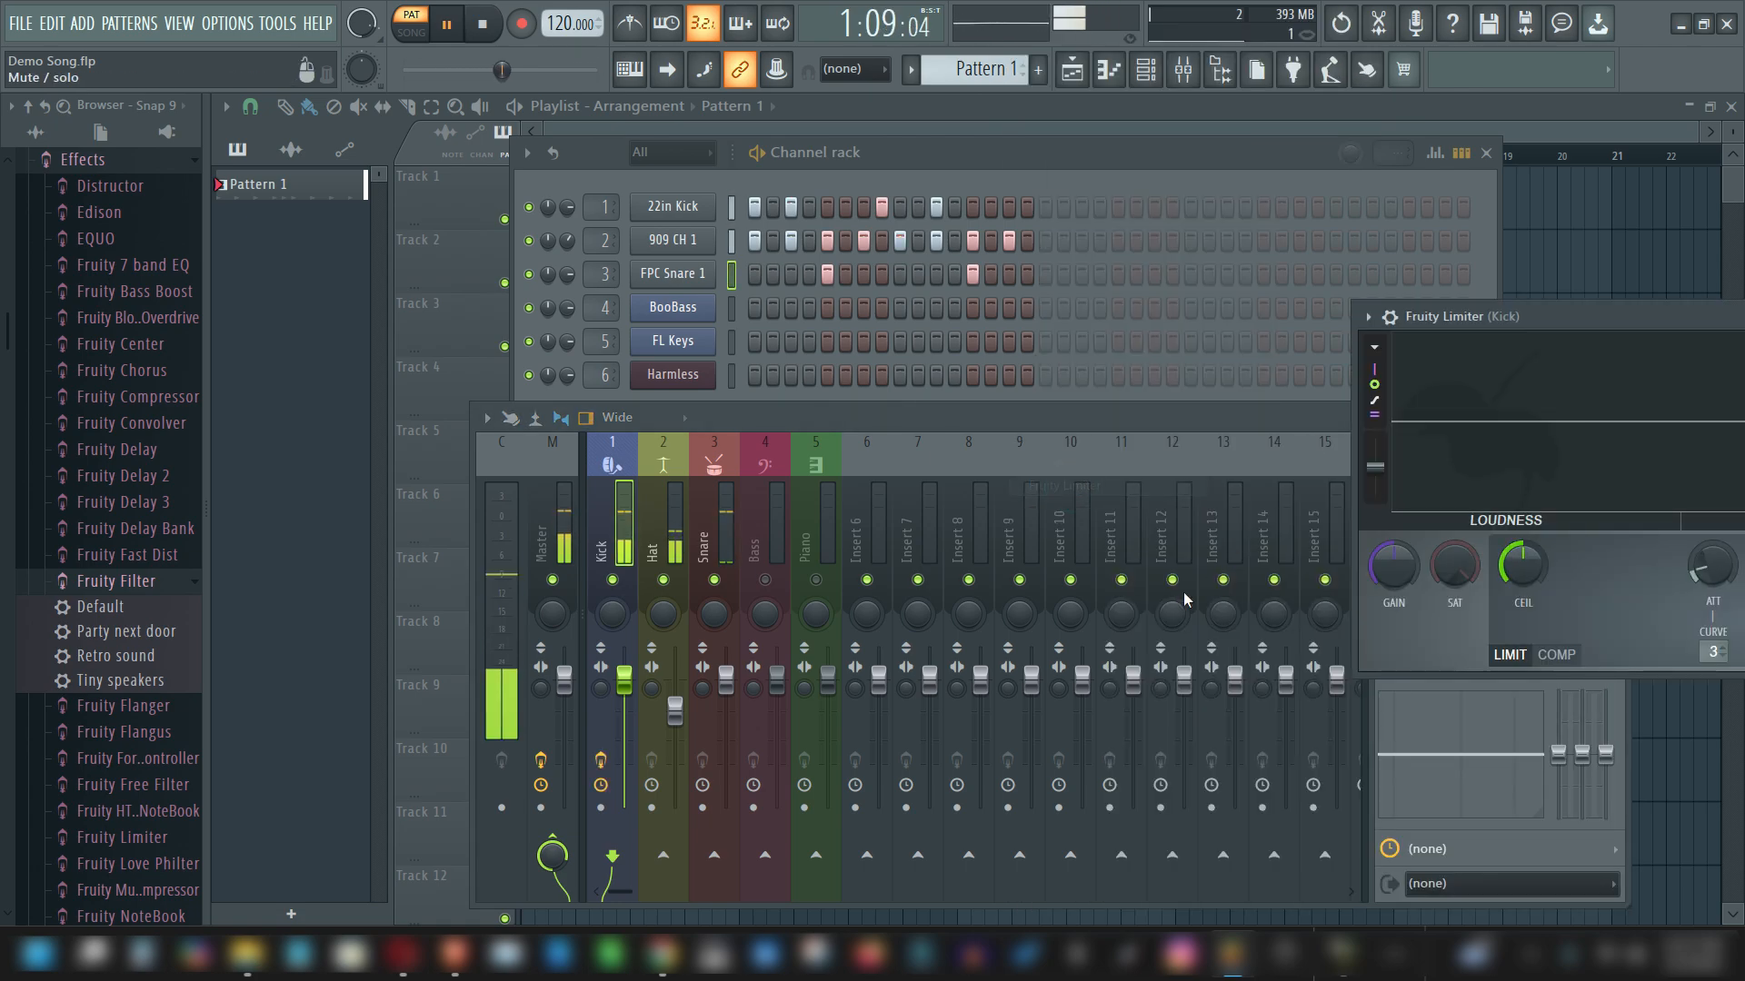
left_click_drag(1605, 316, 986, 405)
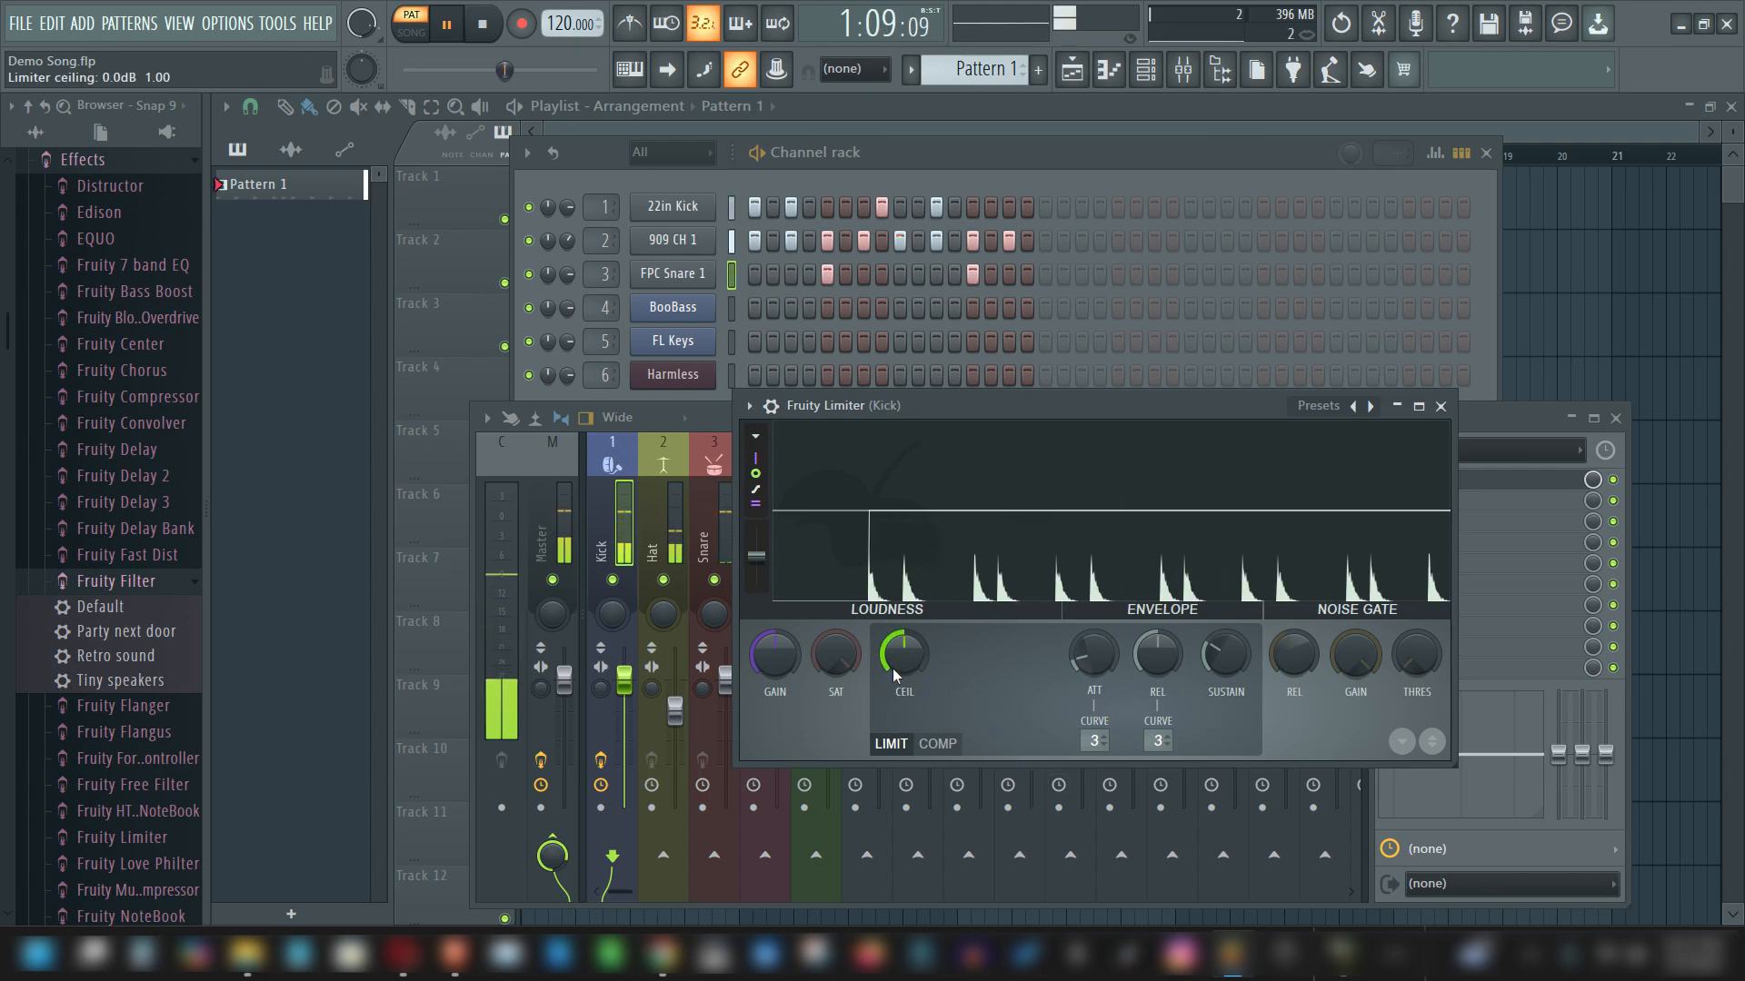
Step: Lower the ceiling of the Kick track's Fruity Limiter and raise its gain while the pattern plays
mouse_move(903, 646)
left_mouse_down()
mouse_move(902, 676)
mouse_move(902, 641)
left_mouse_up()
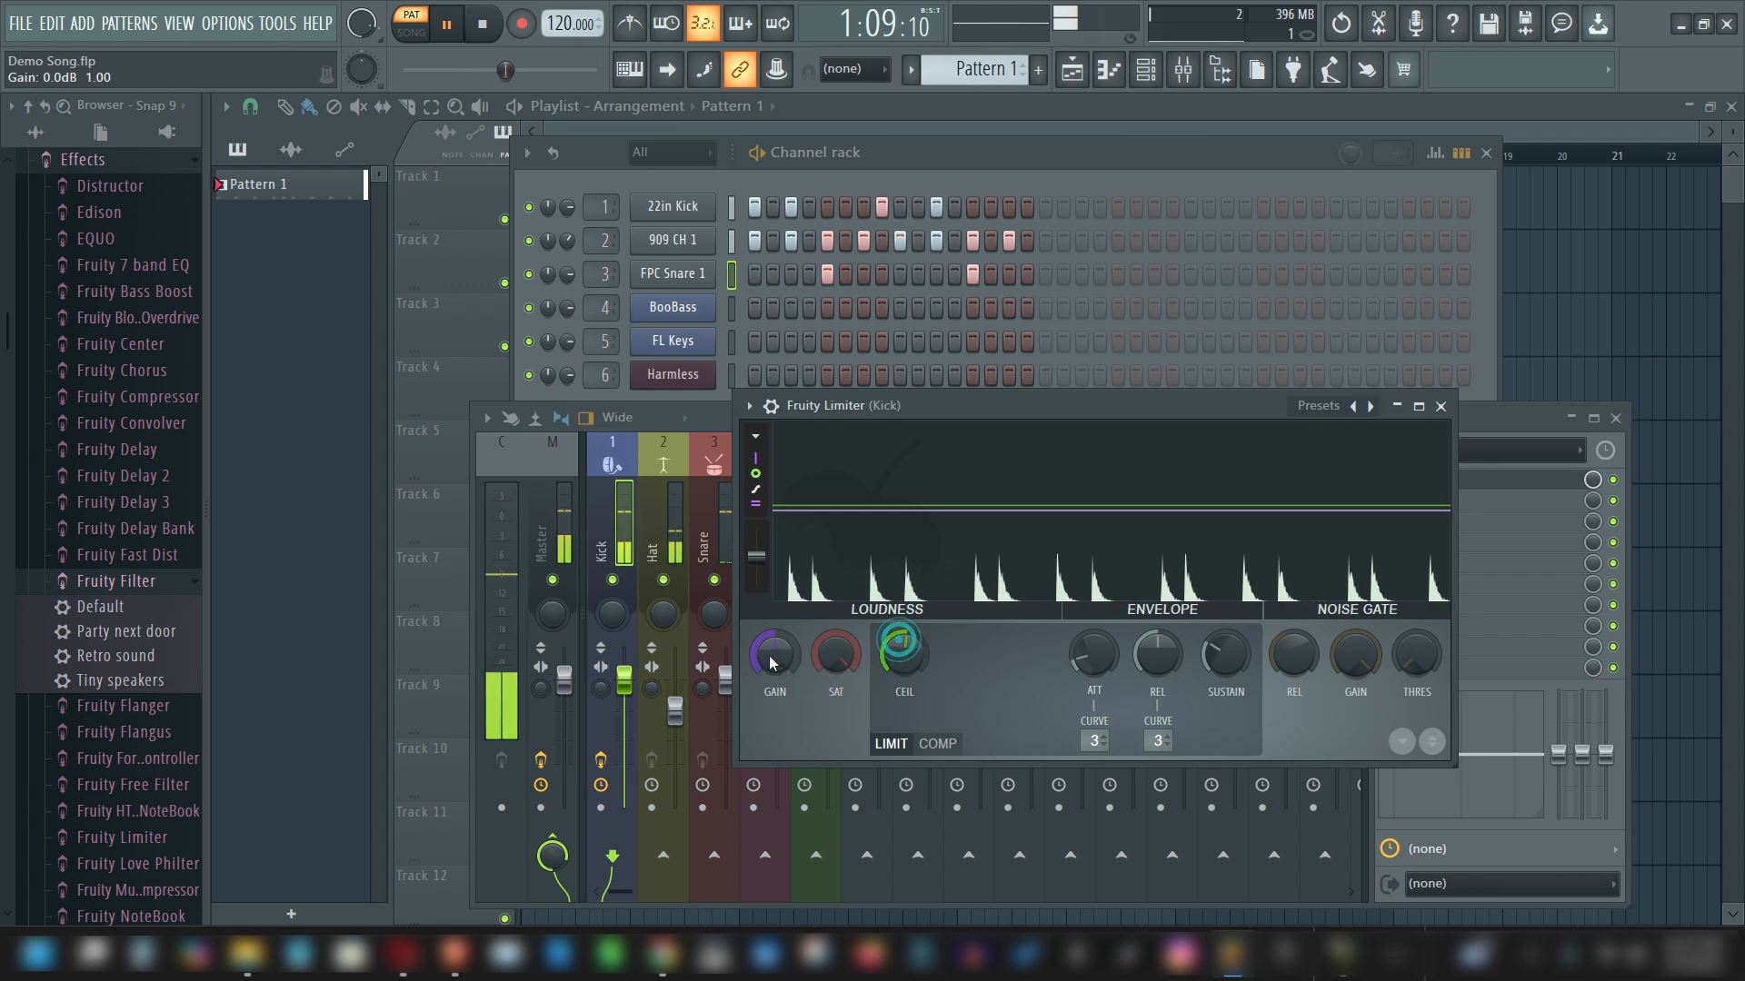
mouse_move(772, 662)
left_mouse_down()
mouse_move(772, 643)
mouse_move(773, 659)
left_mouse_up()
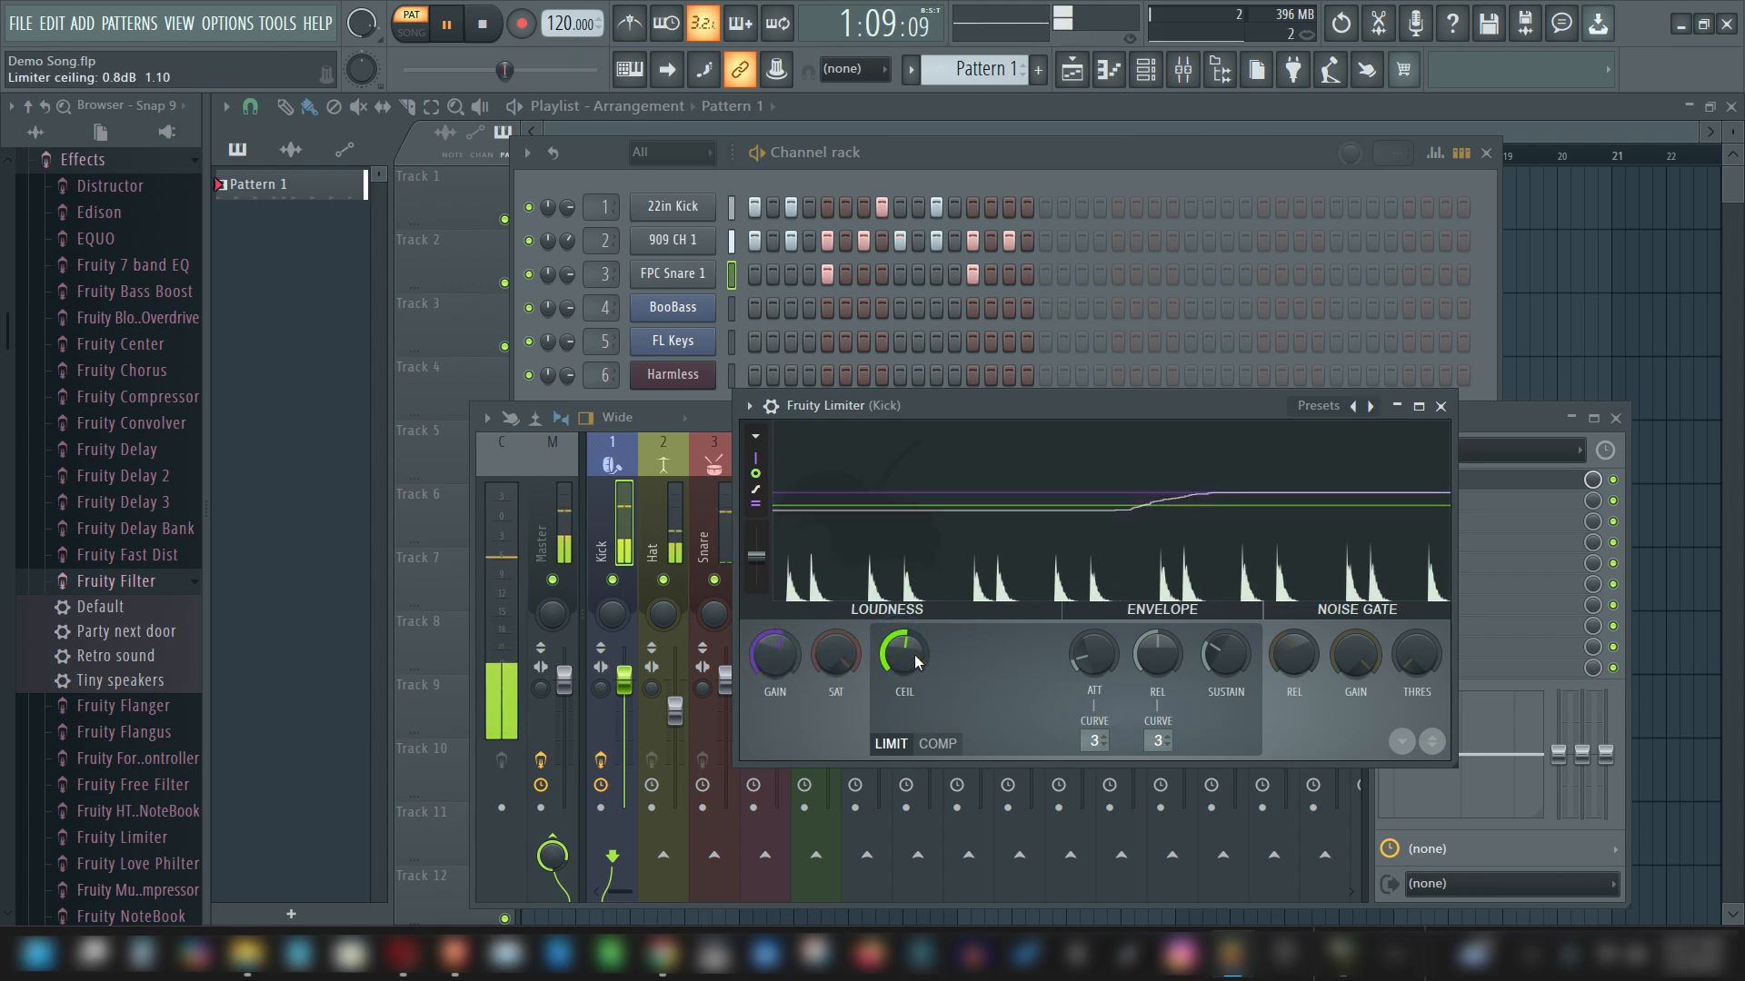
left_click_drag(912, 653, 912, 677)
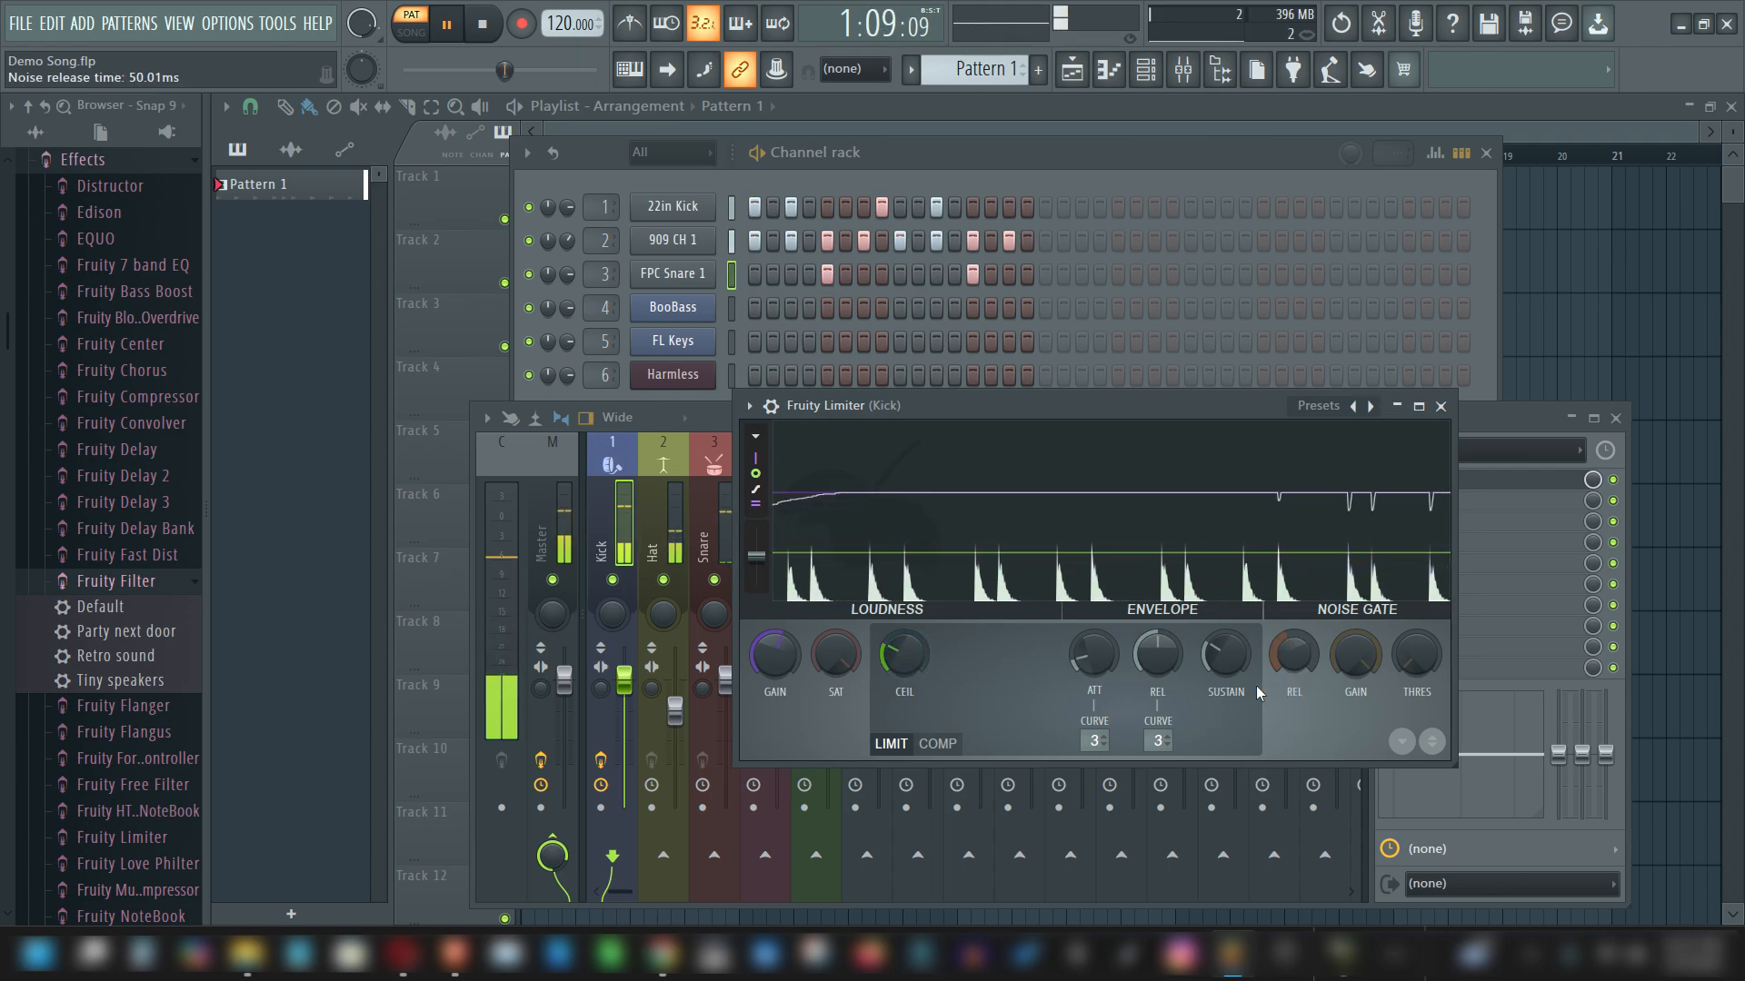
left_click_drag(775, 654, 775, 629)
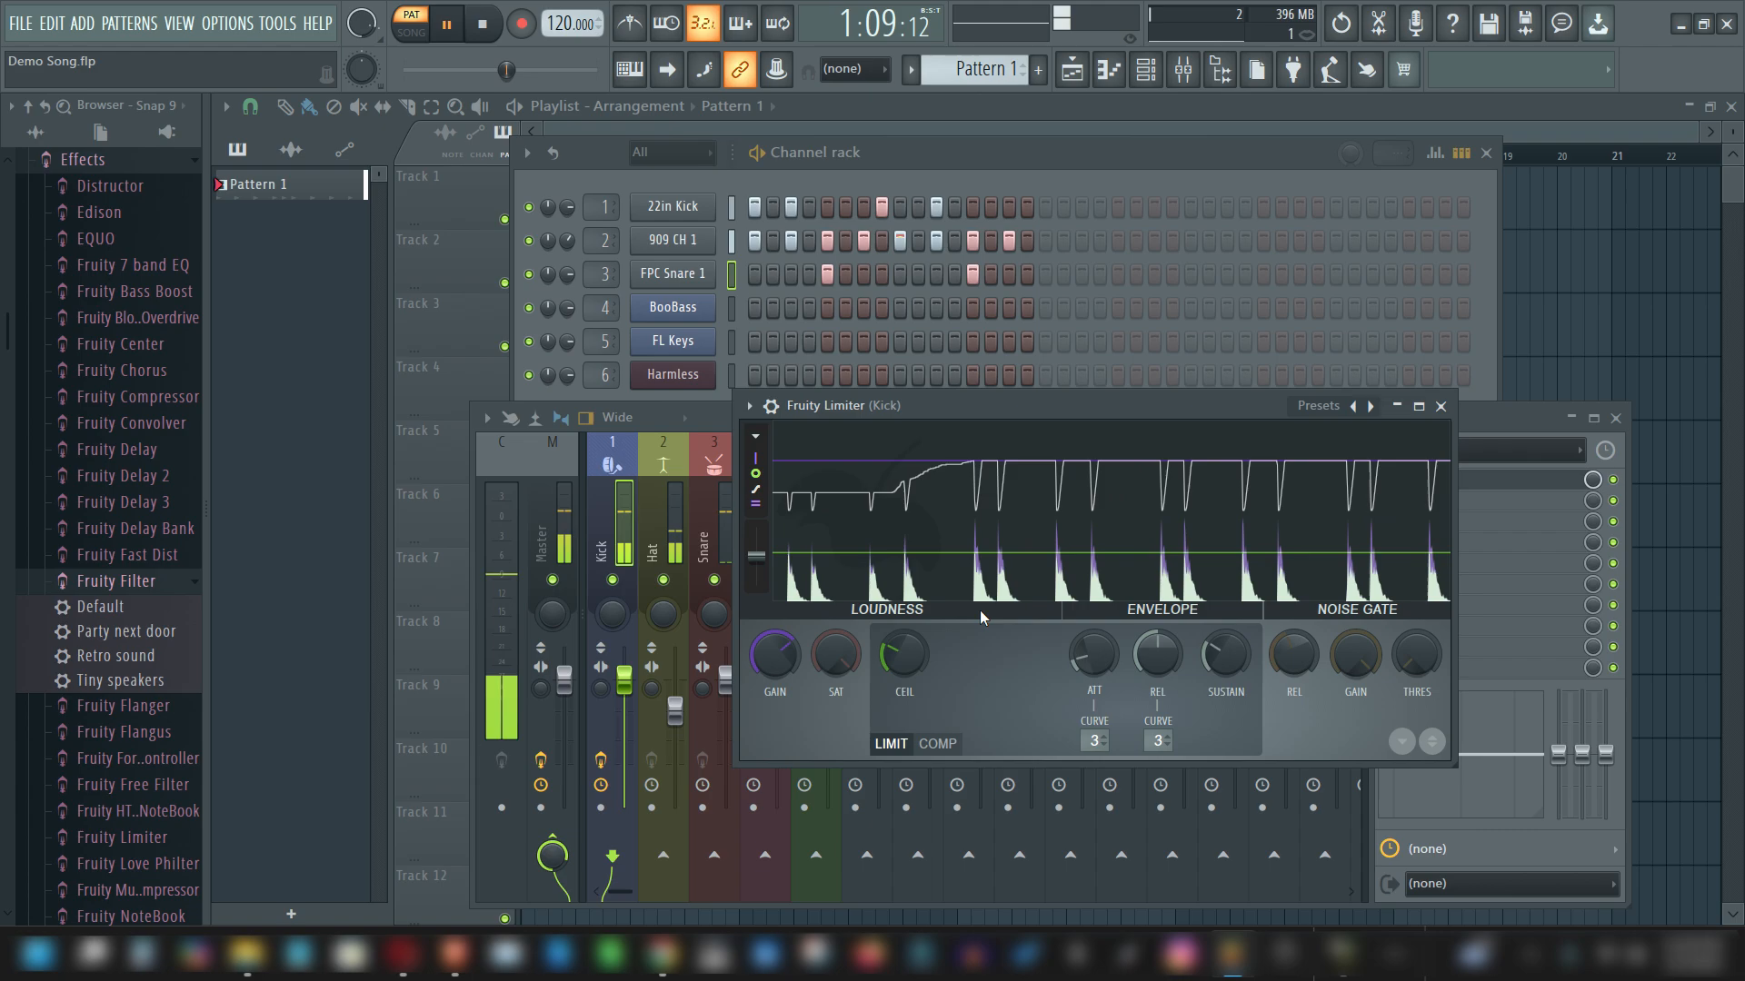
Step: Move the limiter window off the Kick track's effect slots and toggle Fruity Limiter to compare the sound
mouse_move(1084, 409)
left_mouse_down()
mouse_move(1125, 559)
mouse_move(1123, 657)
left_mouse_up()
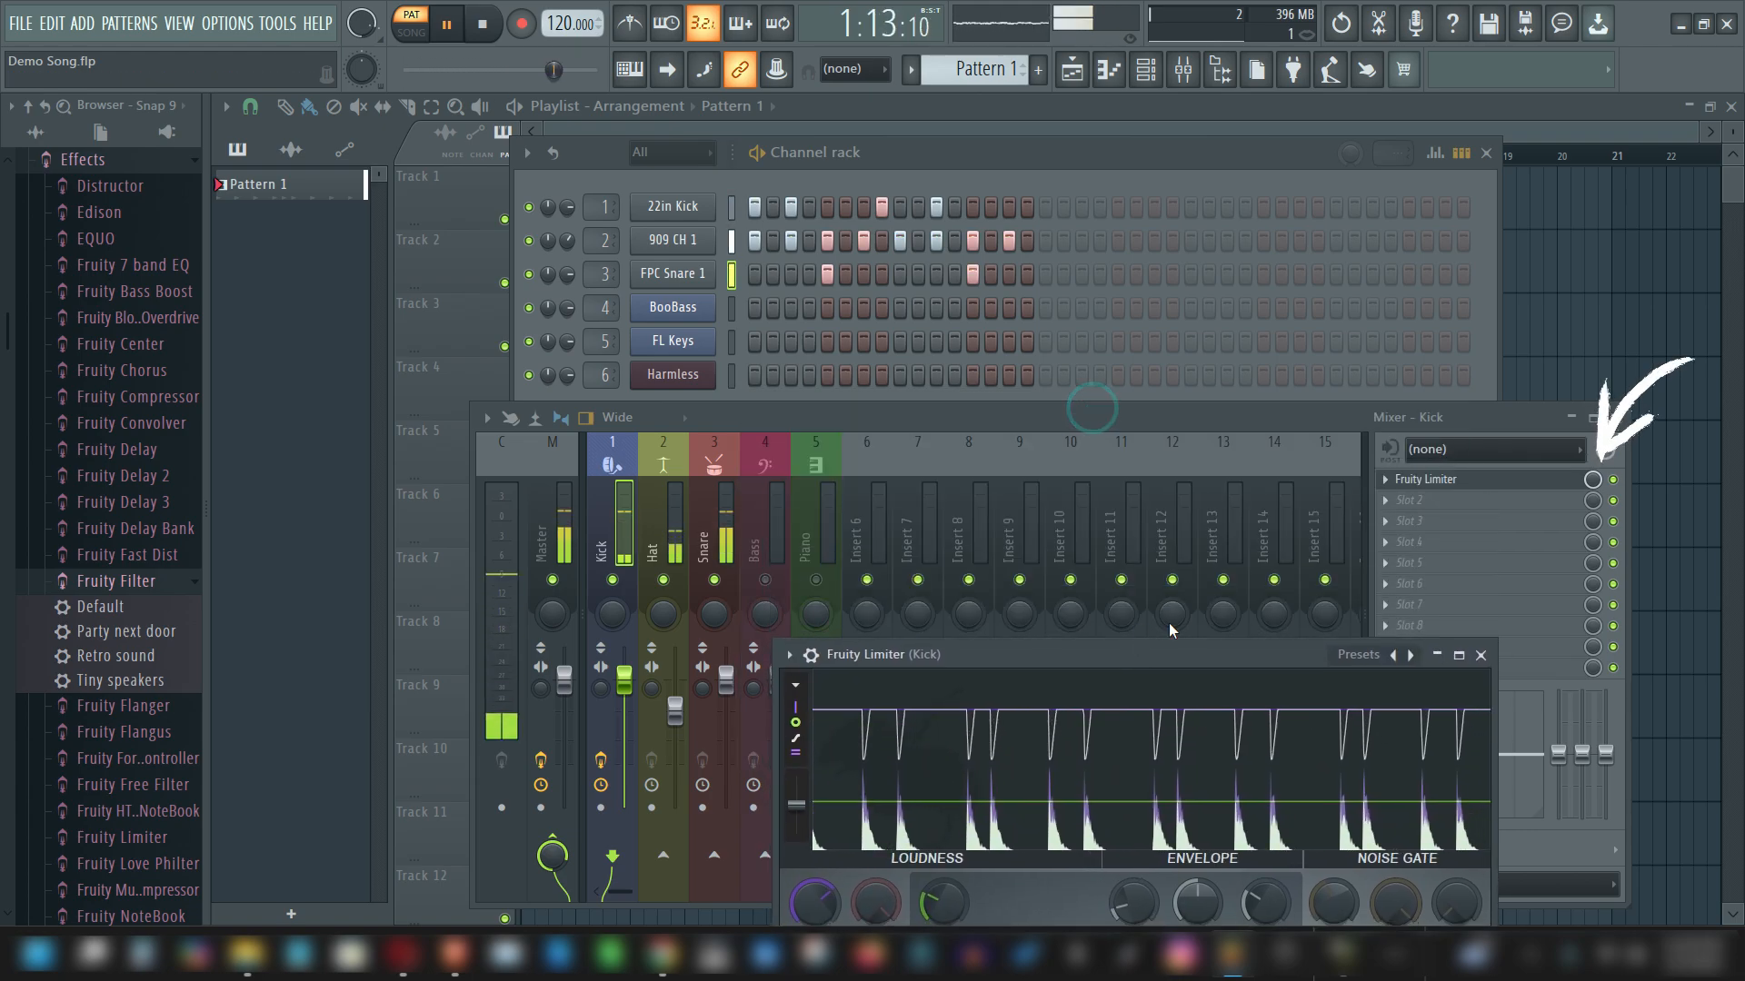
left_click(1615, 482)
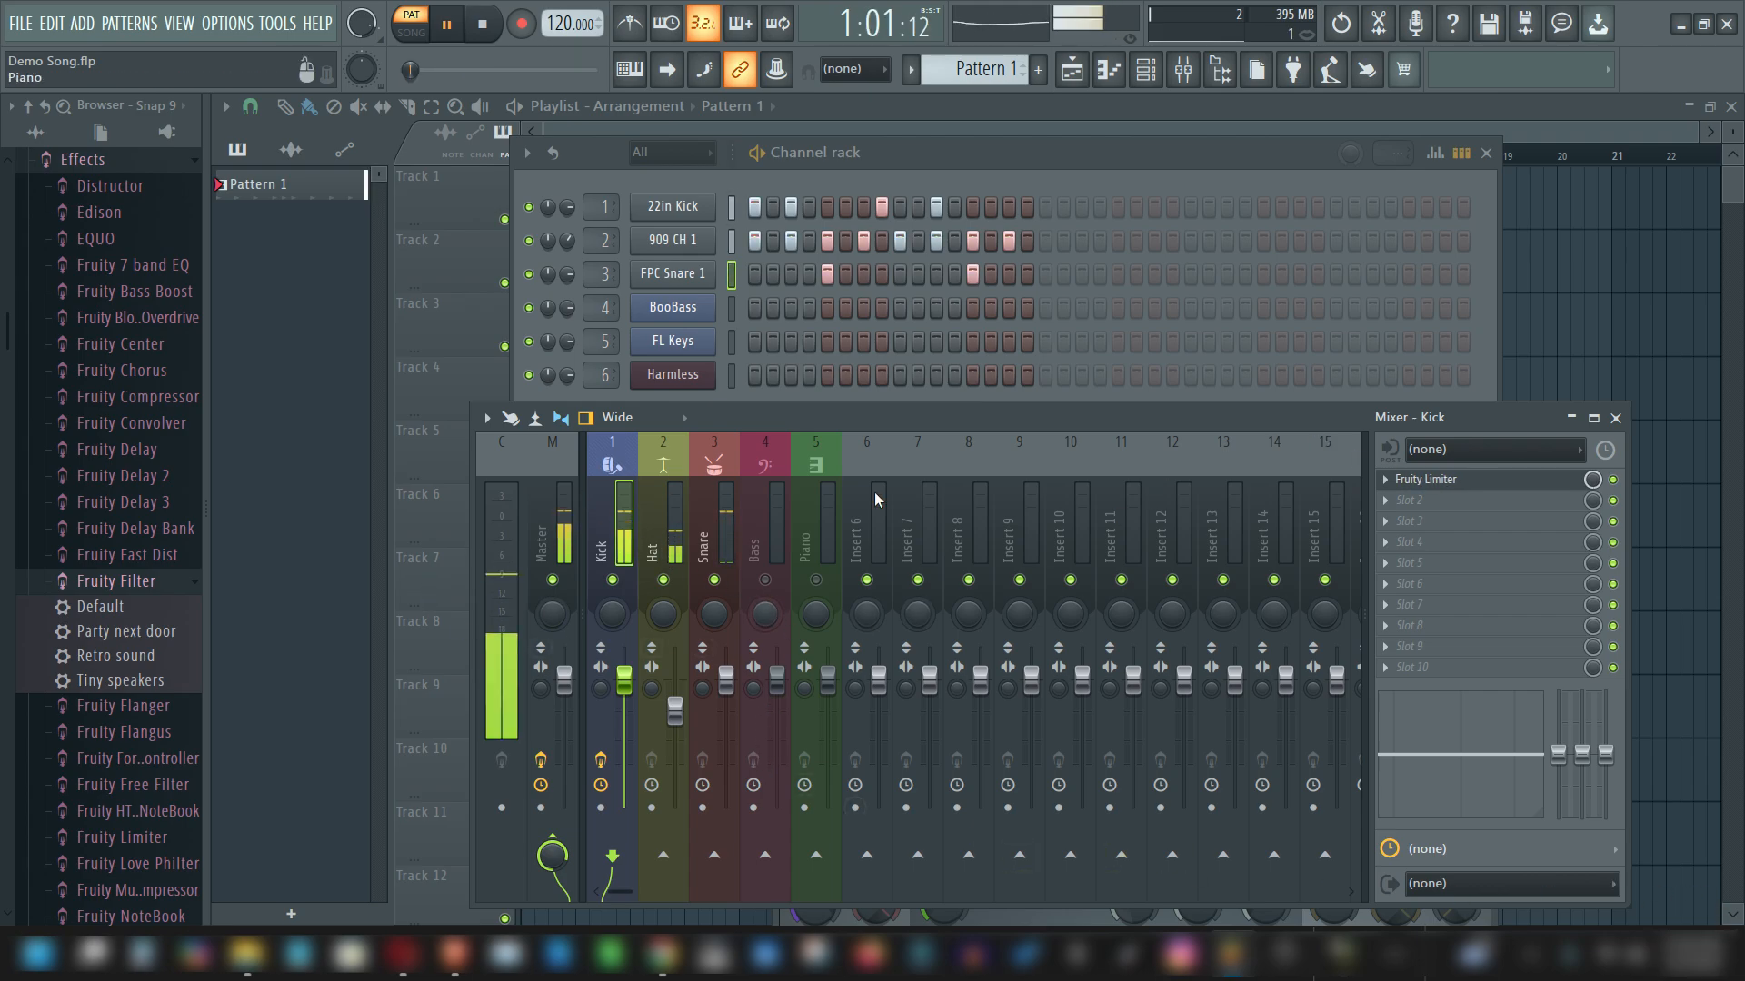
Step: Load Fruity Reeverb 2 into the Snare track's first effect slot and raise the reverb's decay
left_click(722, 450)
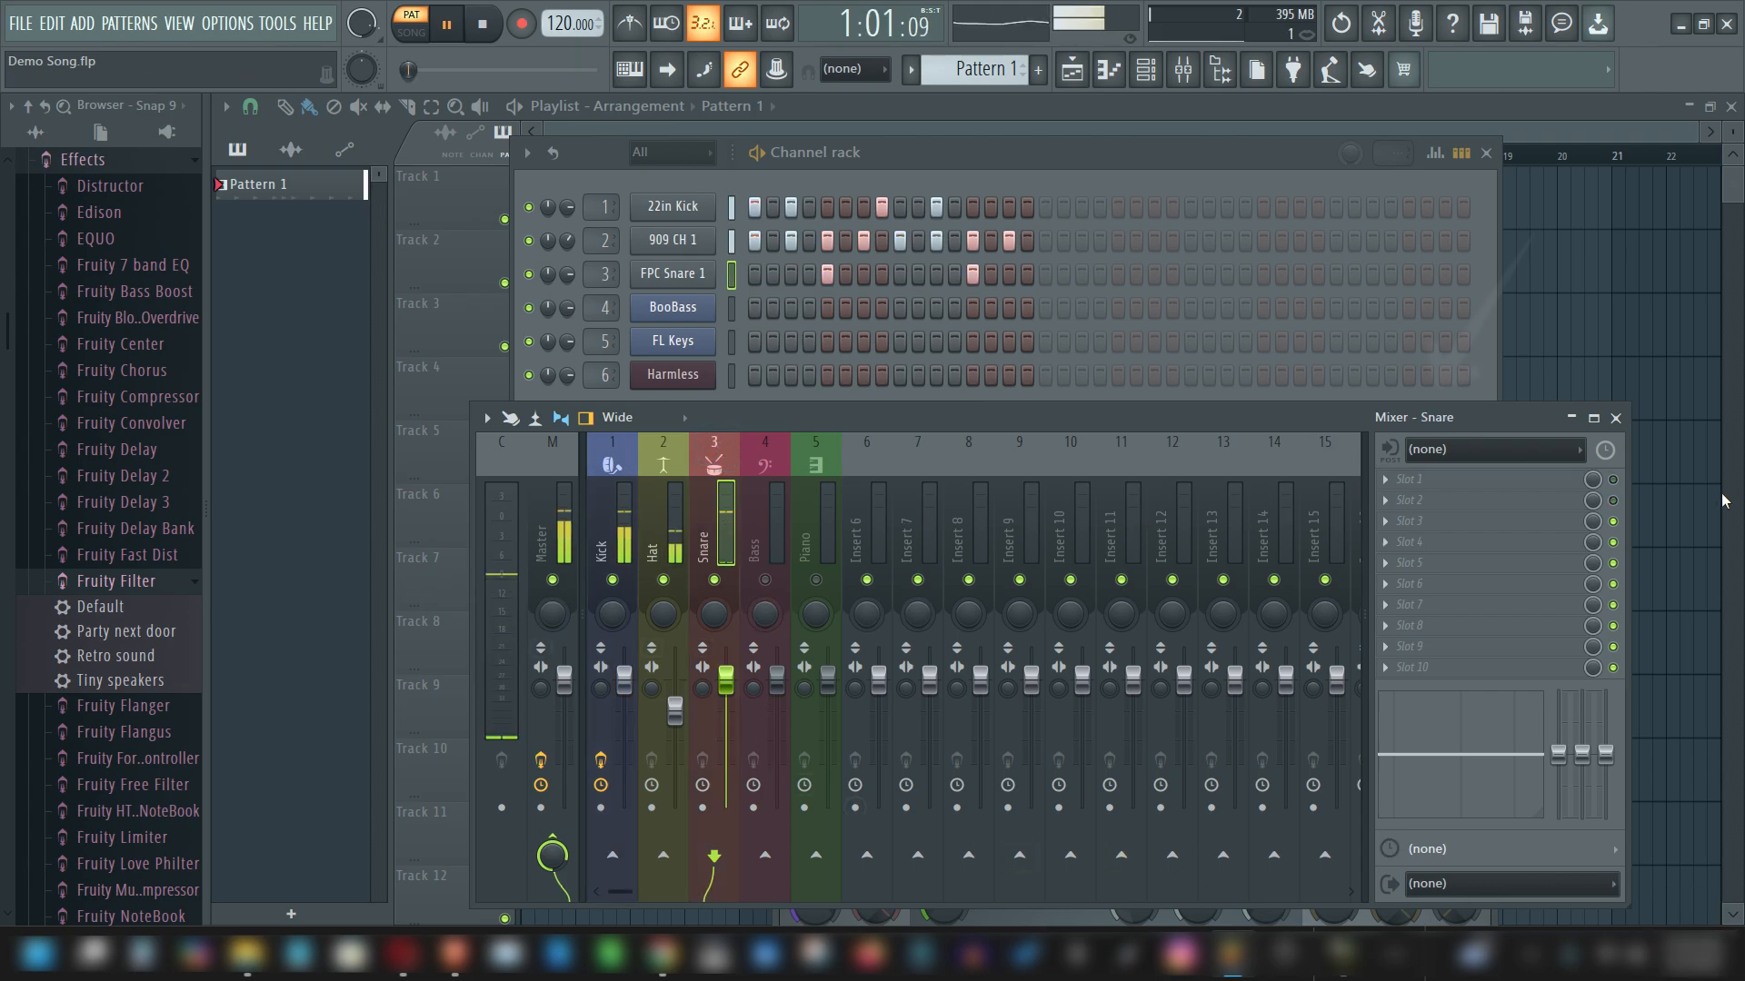
left_click(1392, 496)
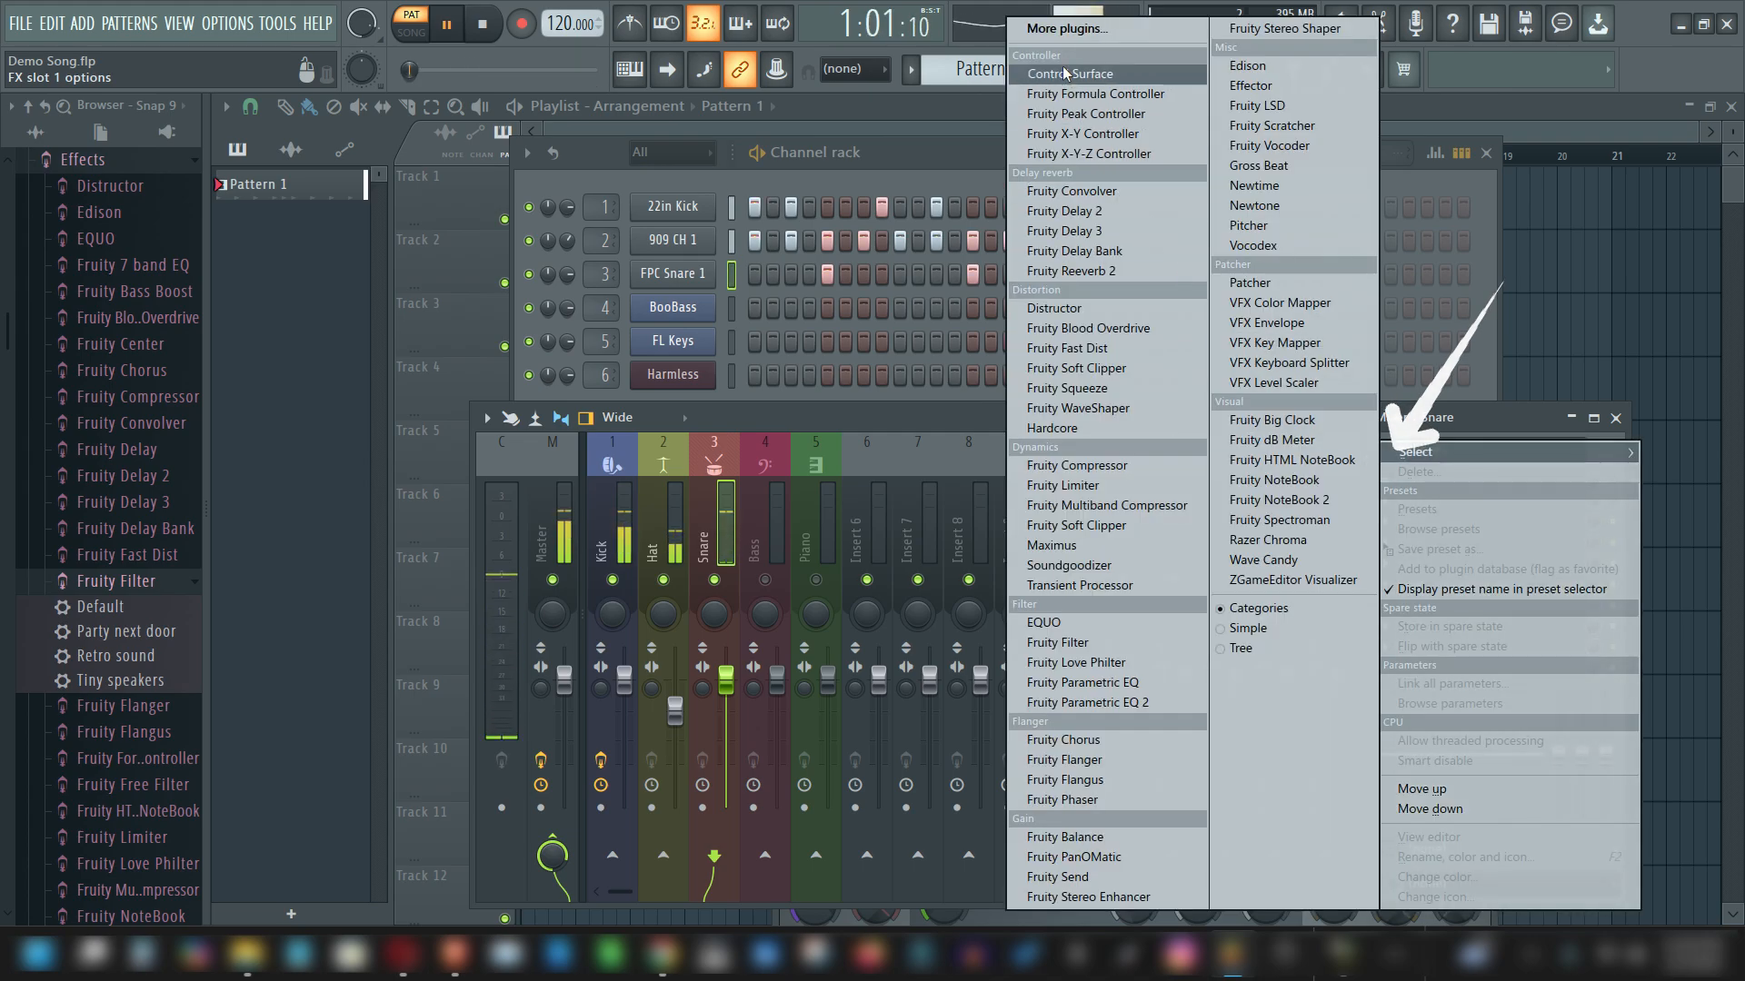
left_click(1073, 270)
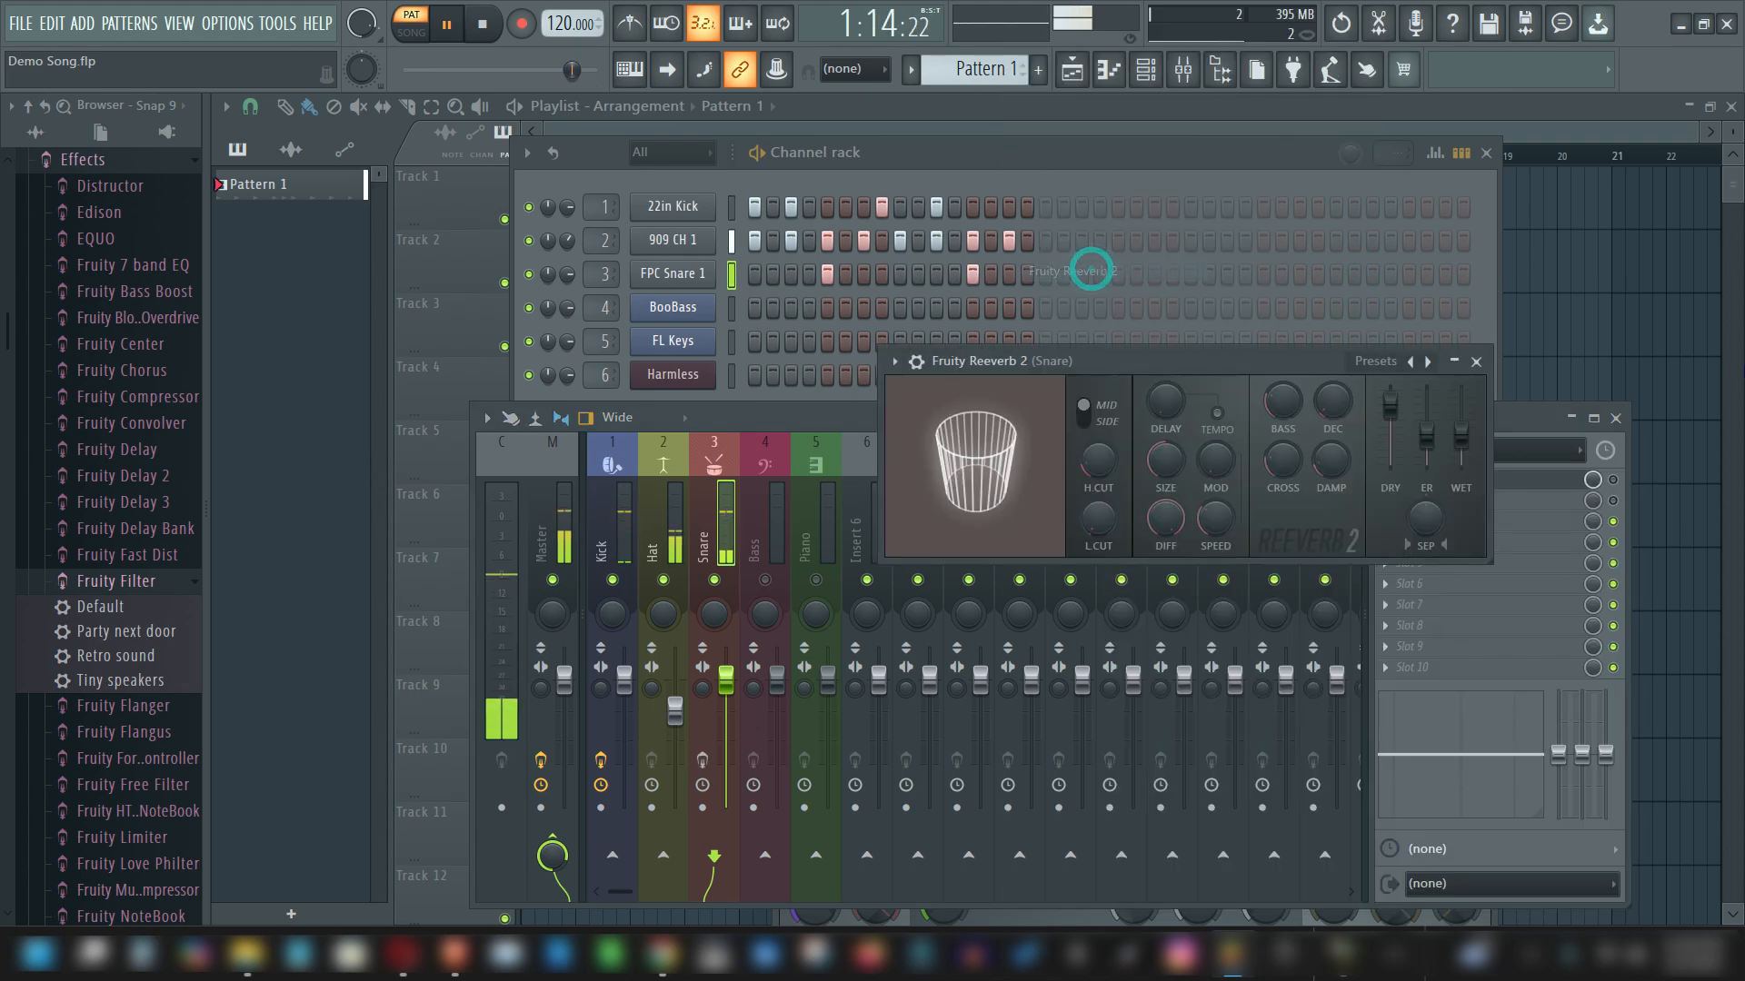
left_click_drag(1333, 402, 1333, 371)
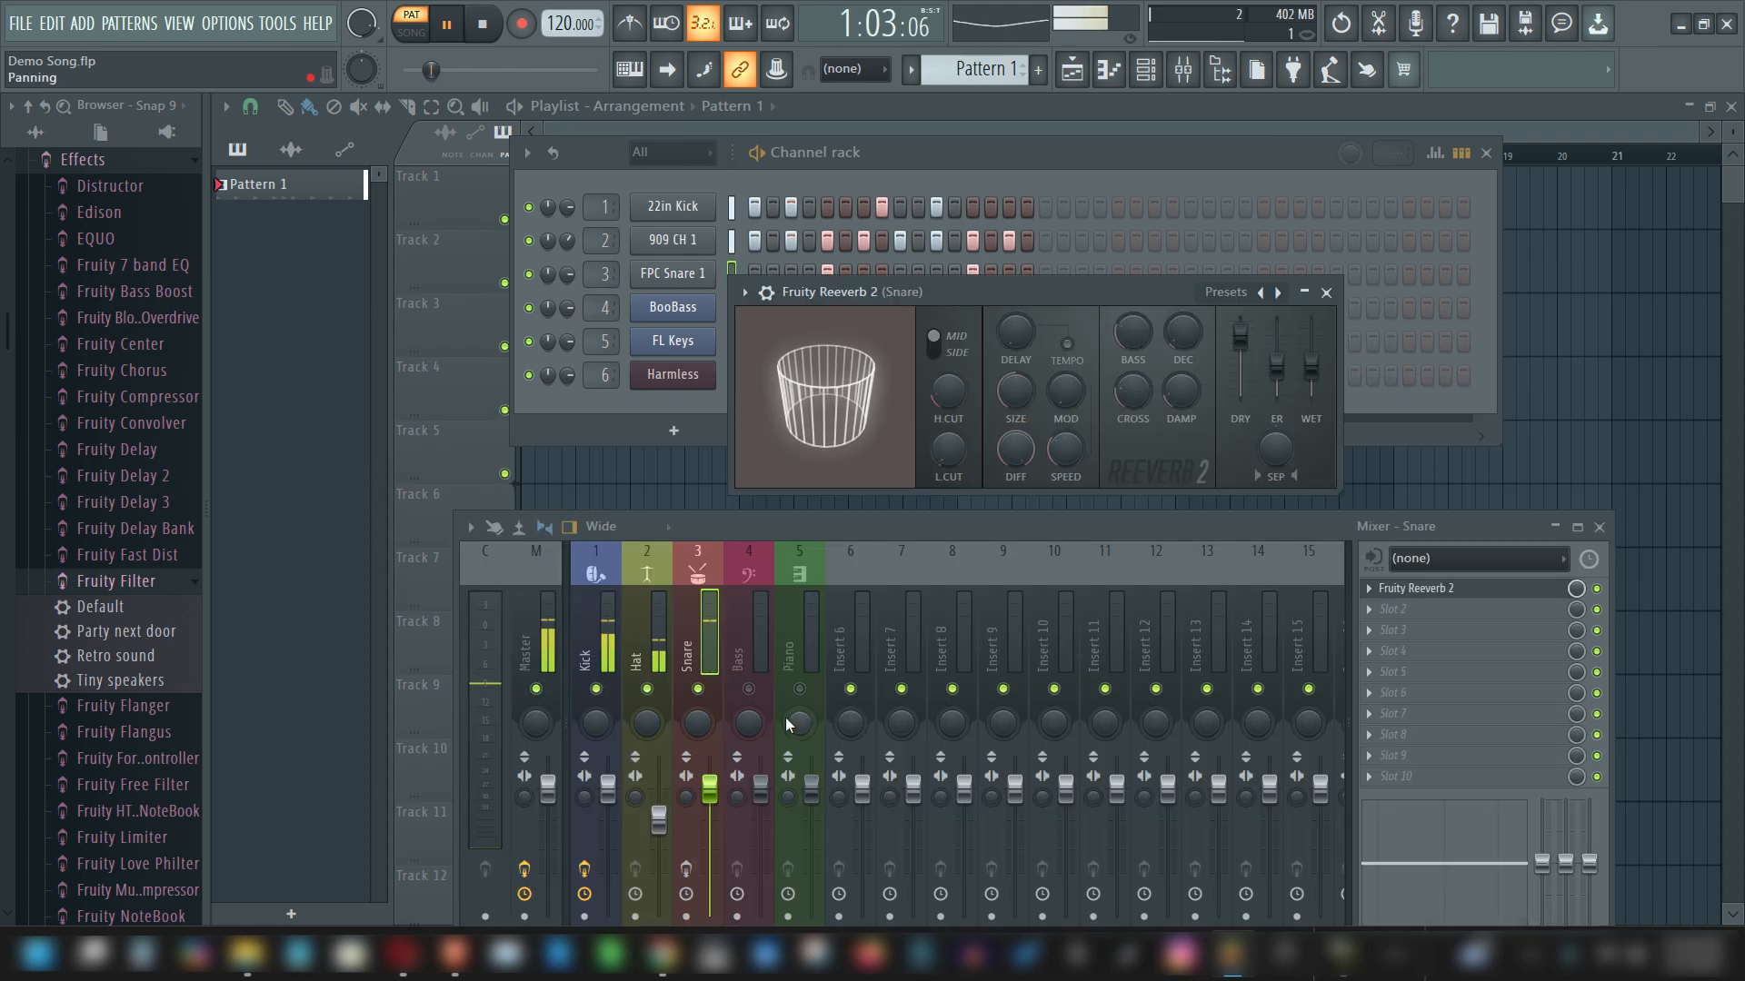
Step: Stop playback, toggle the Snare track's effects off and on, and restart the pattern
key("space")
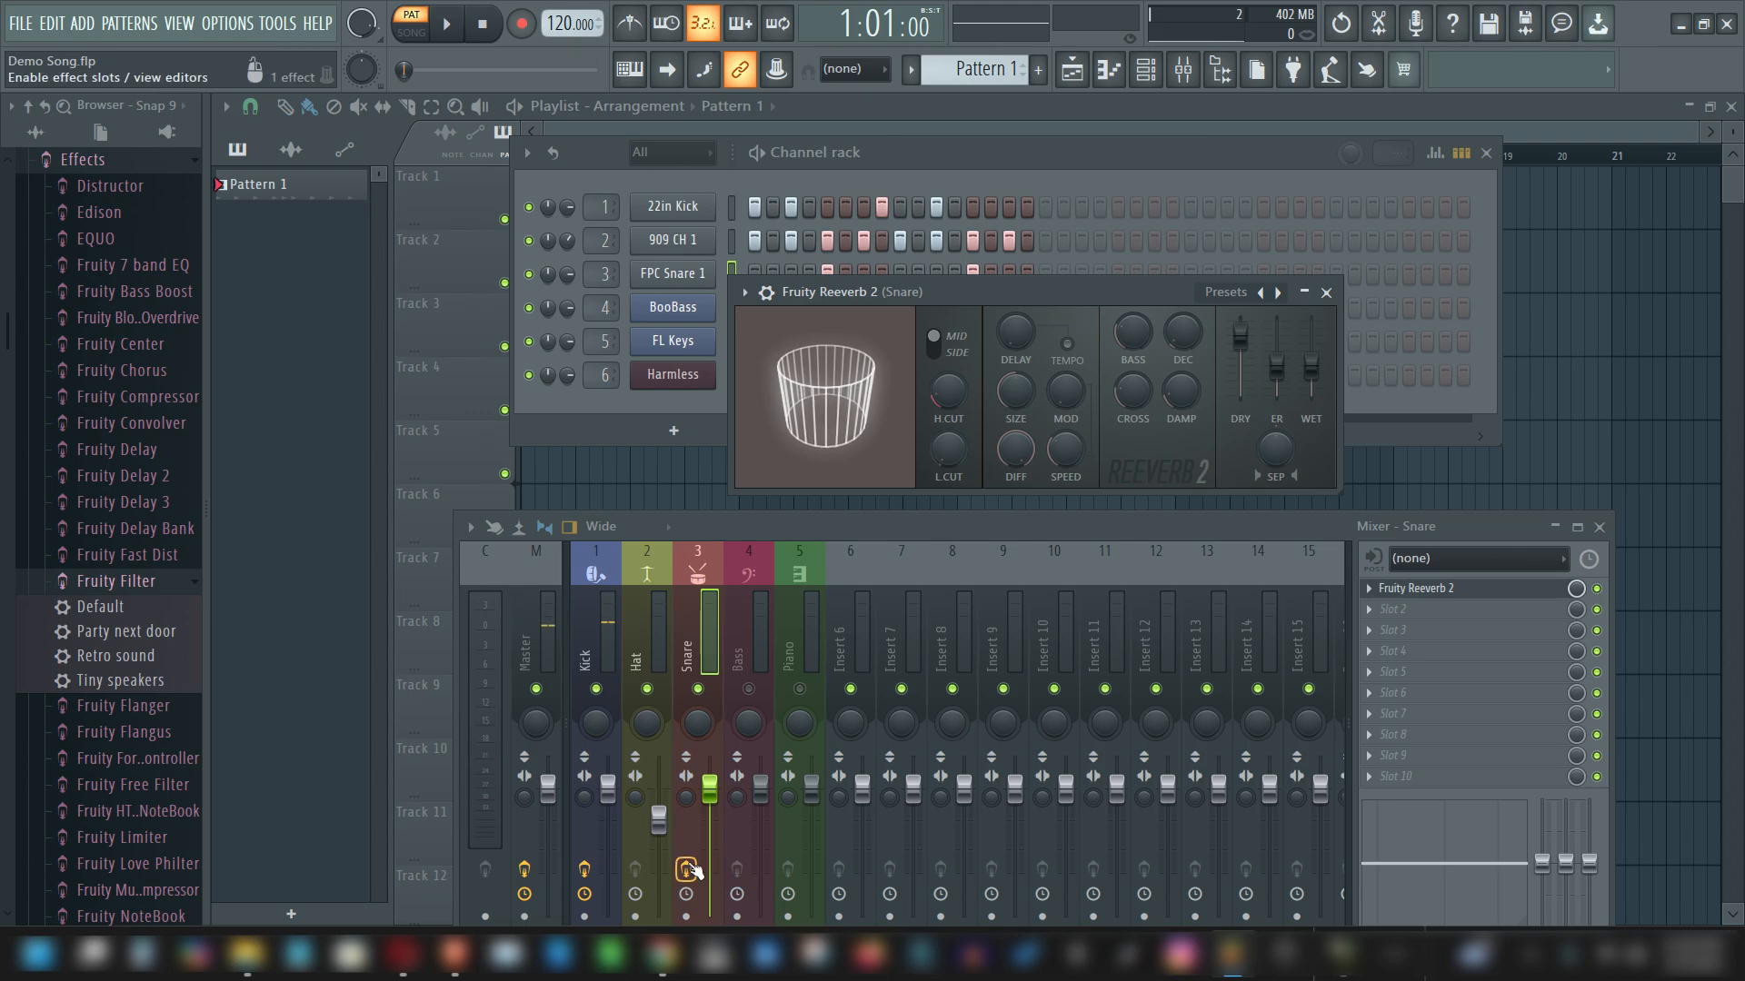
left_click(686, 870)
left_click(686, 870)
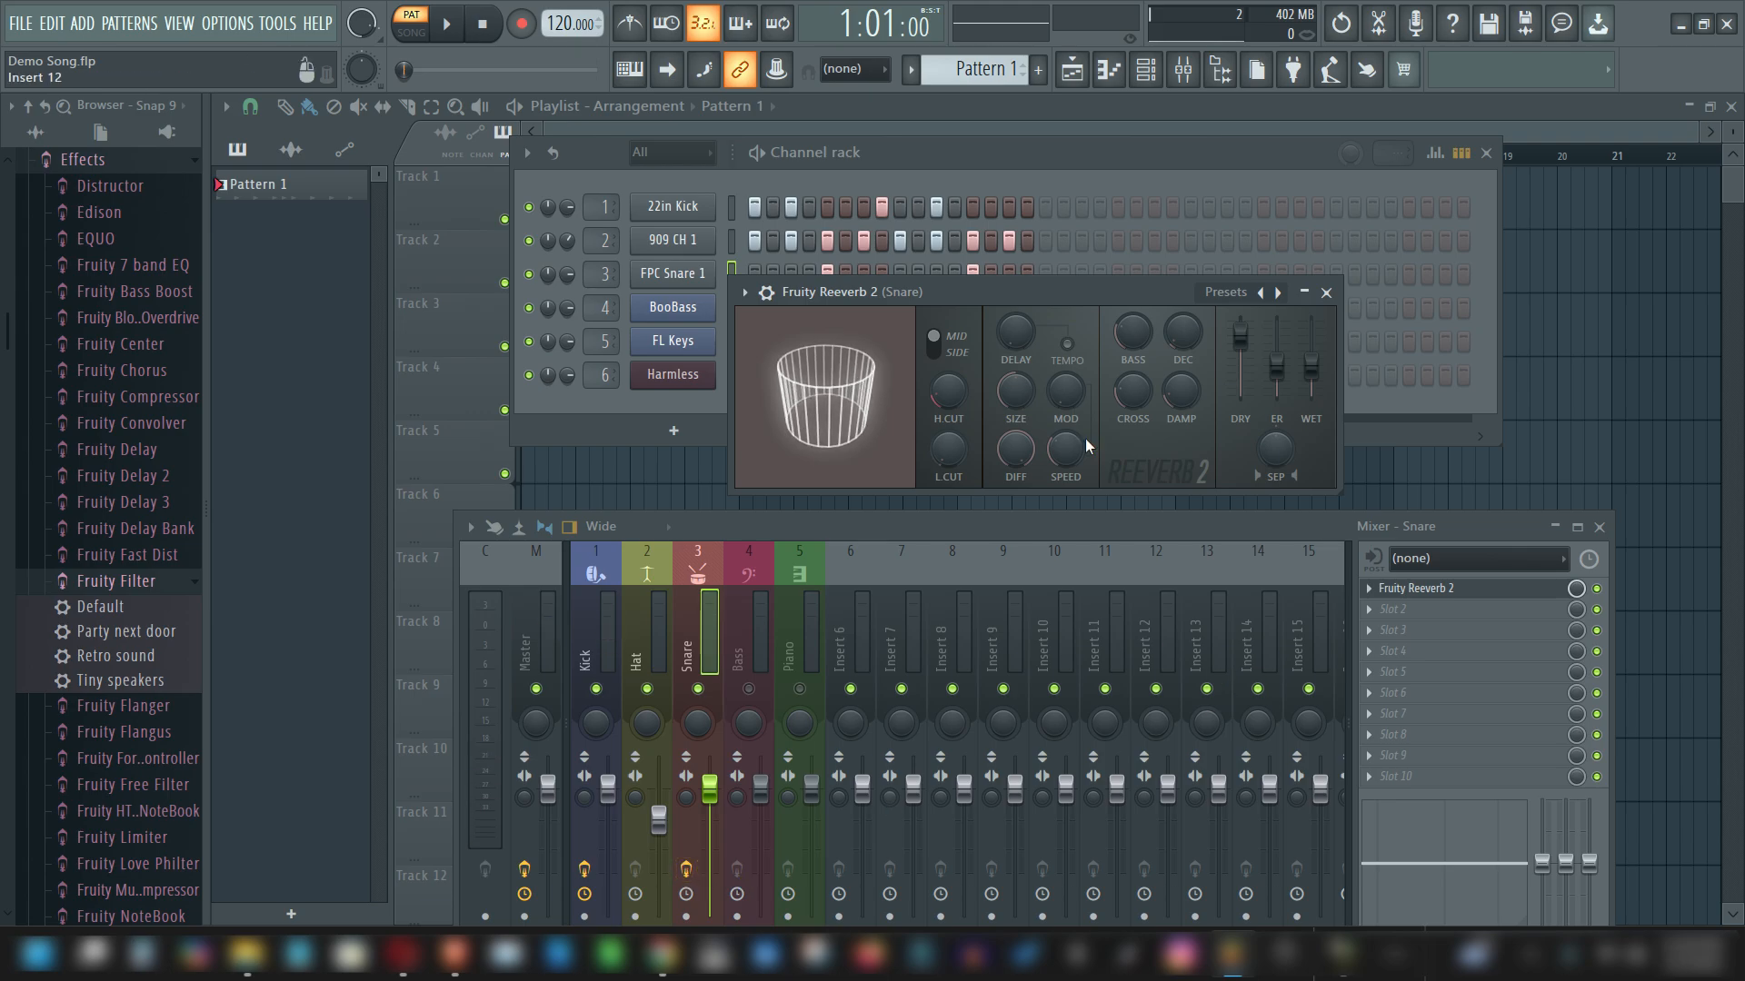
key("space")
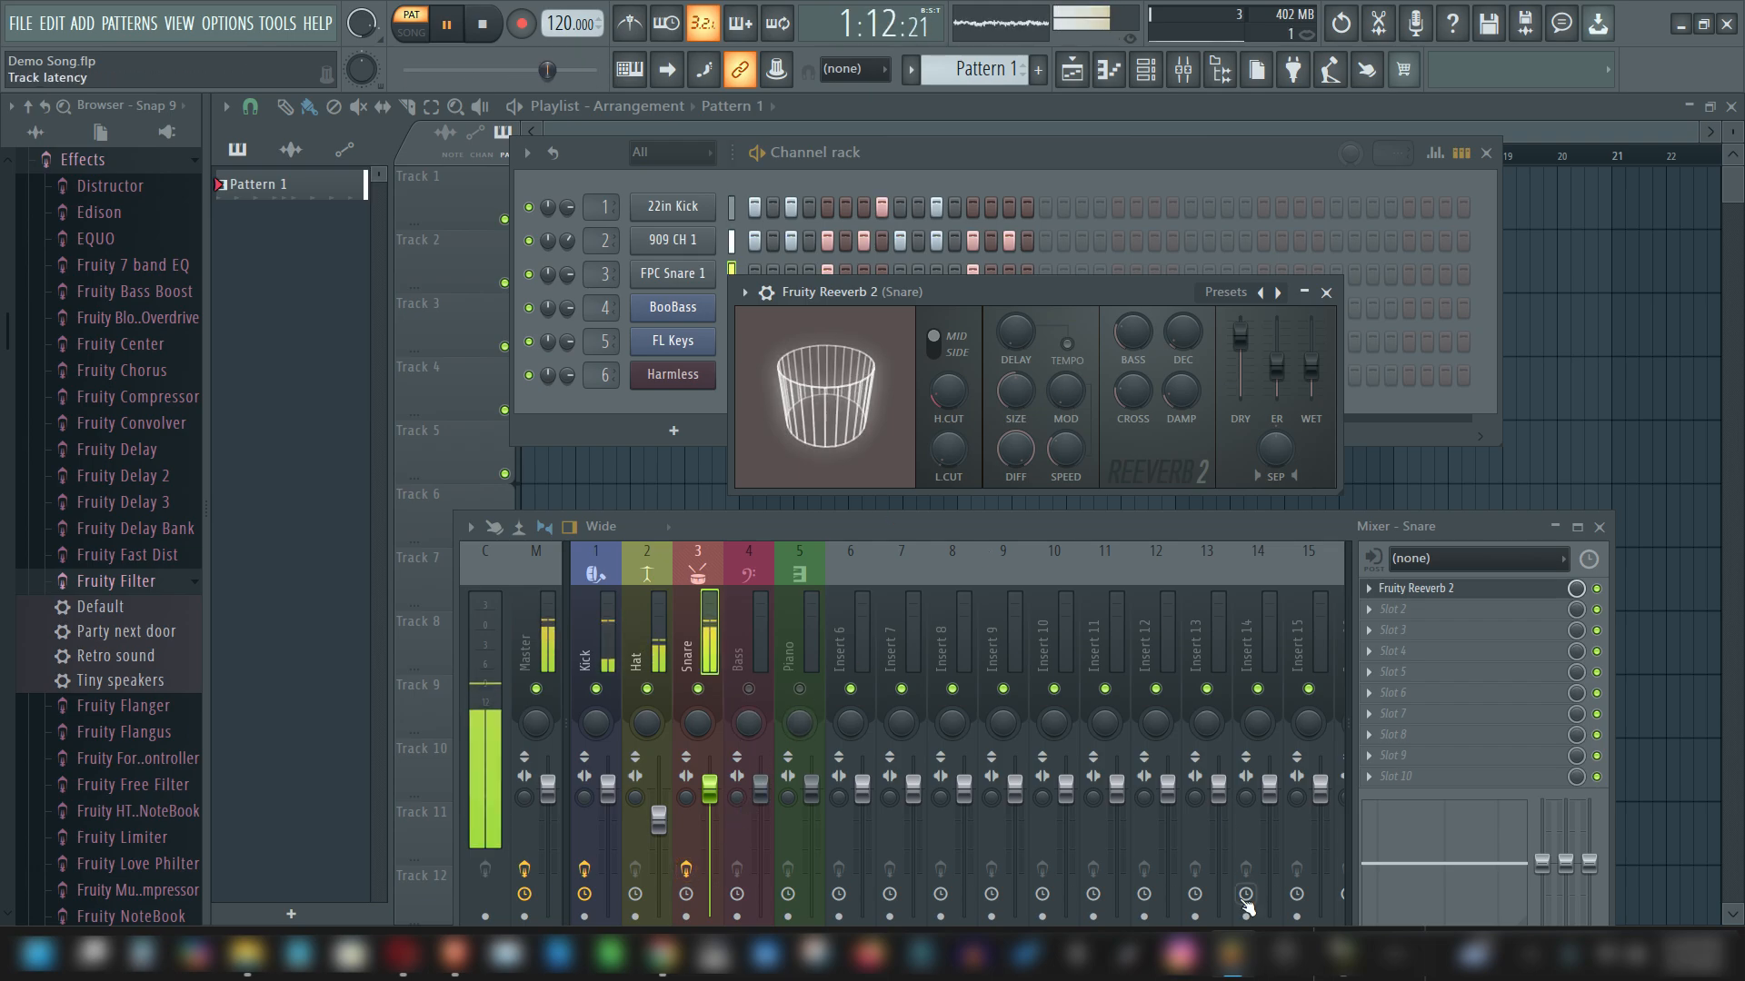
Step: Load Fruity Reeverb 2 into the Hat track's first effect slot
left_click(660, 787)
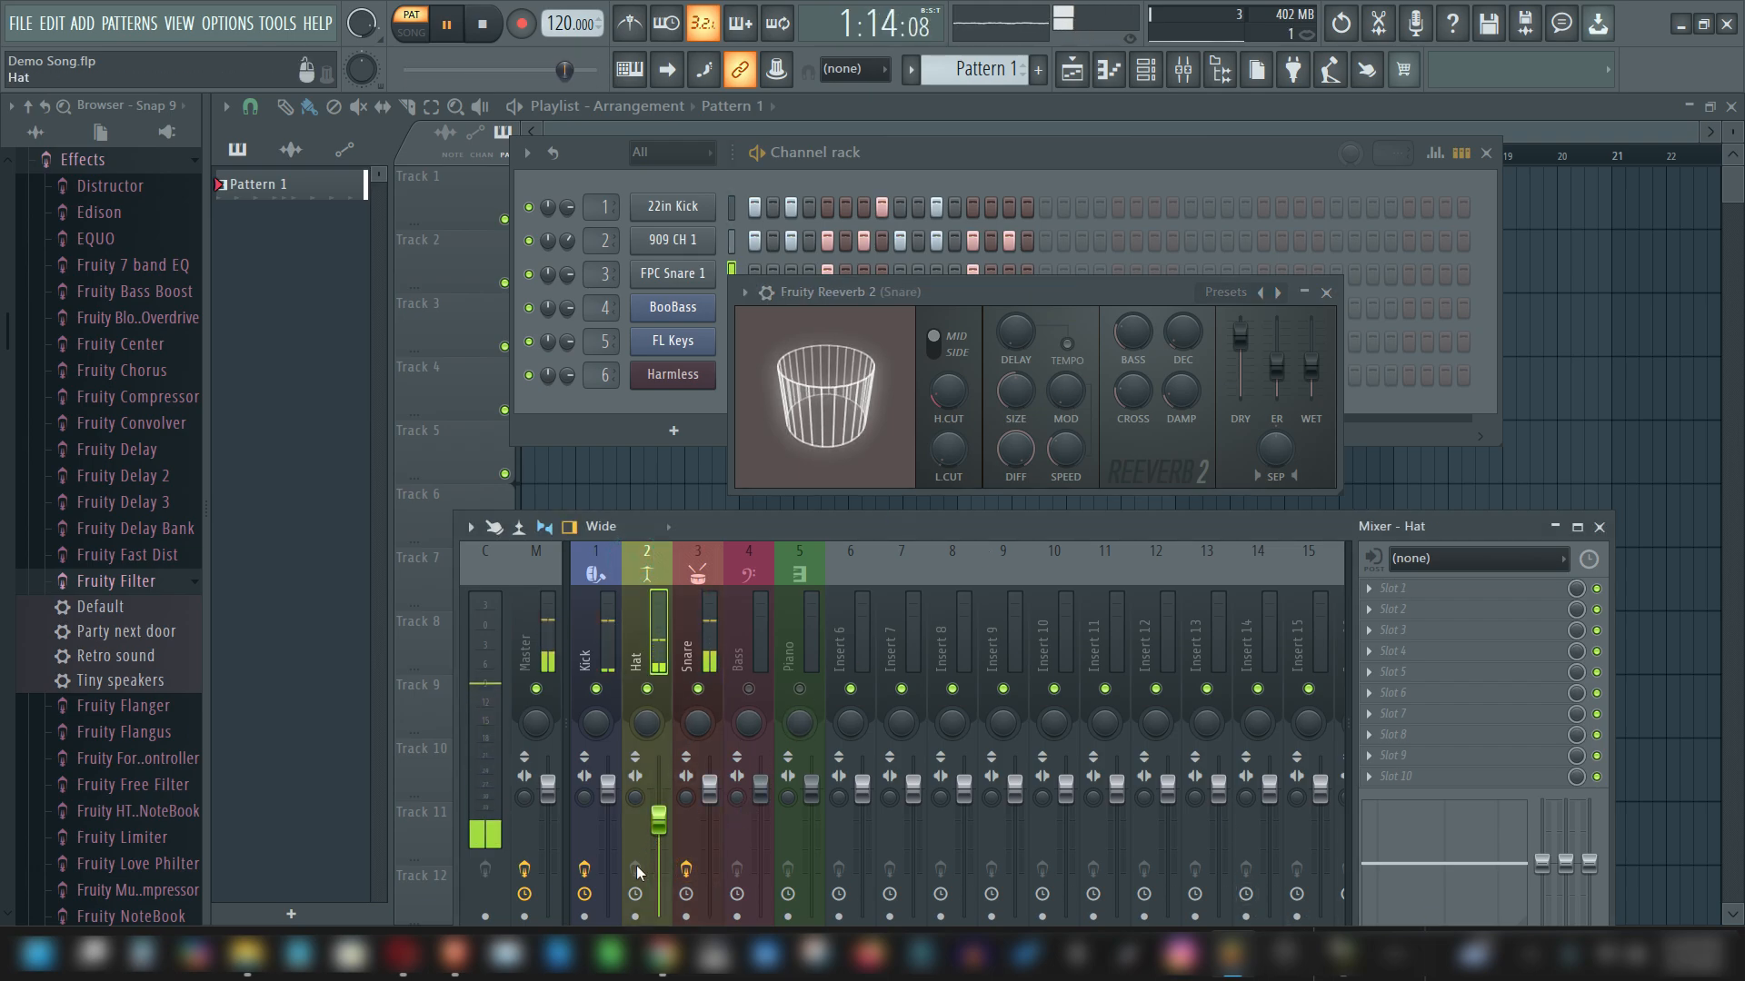
left_click(1369, 588)
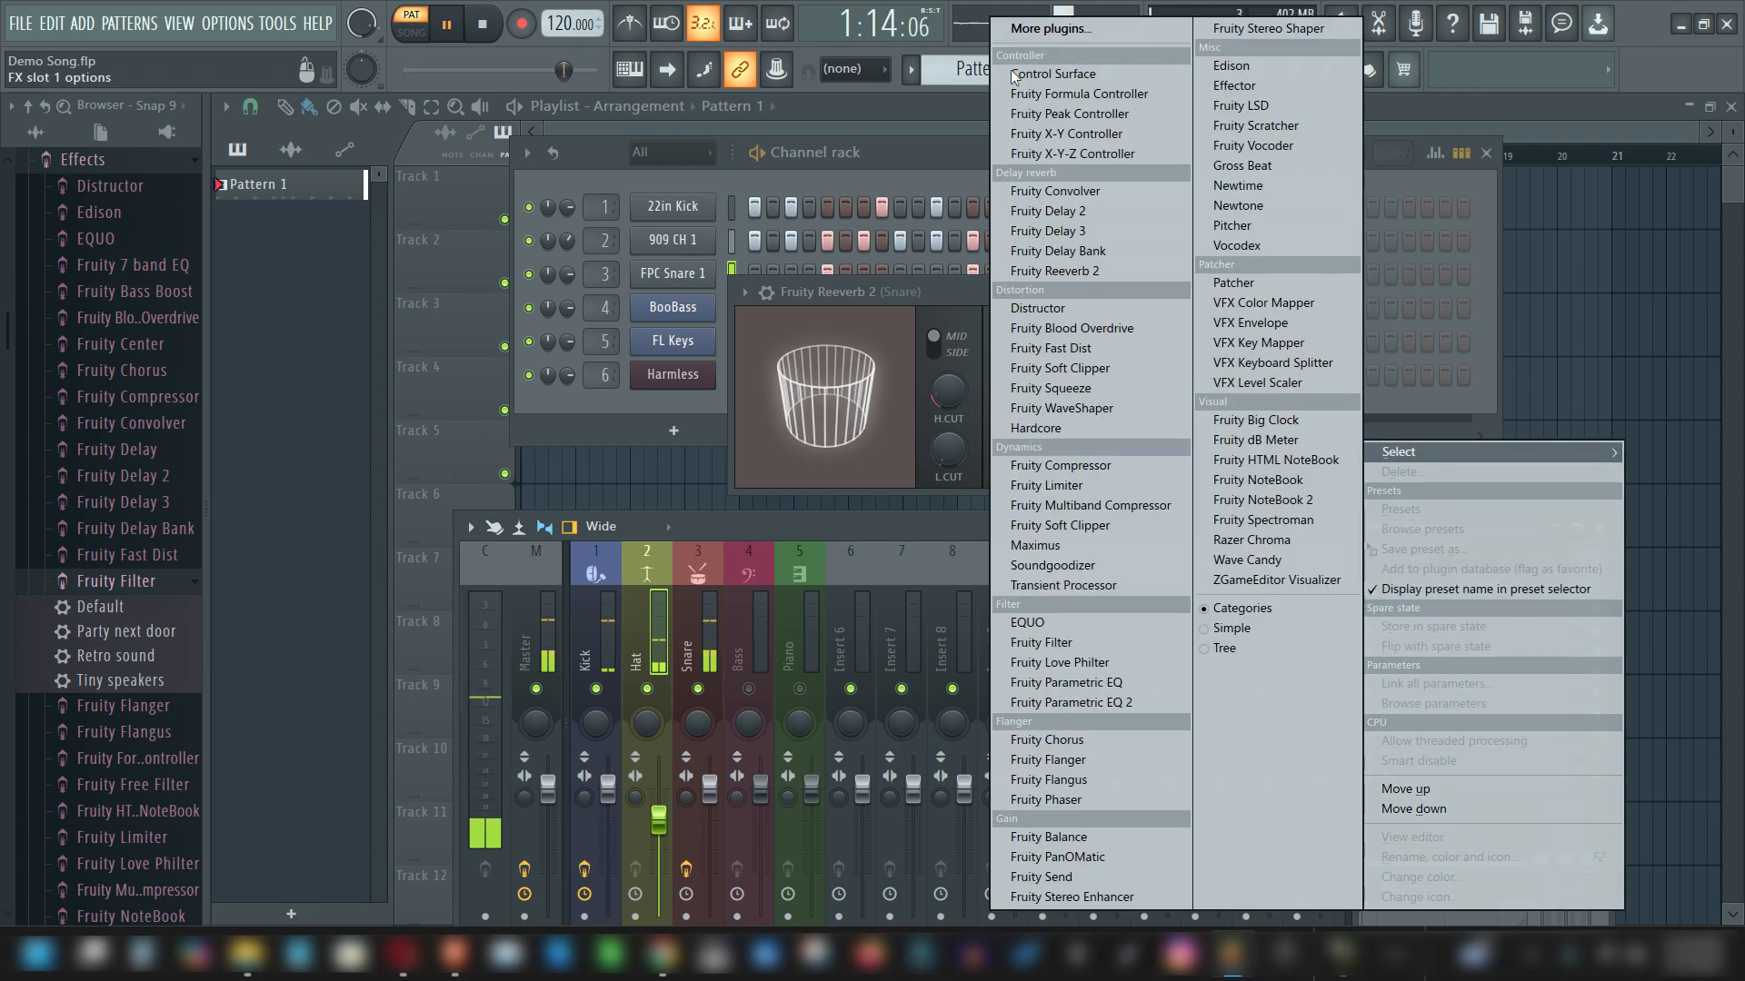
left_click(1054, 271)
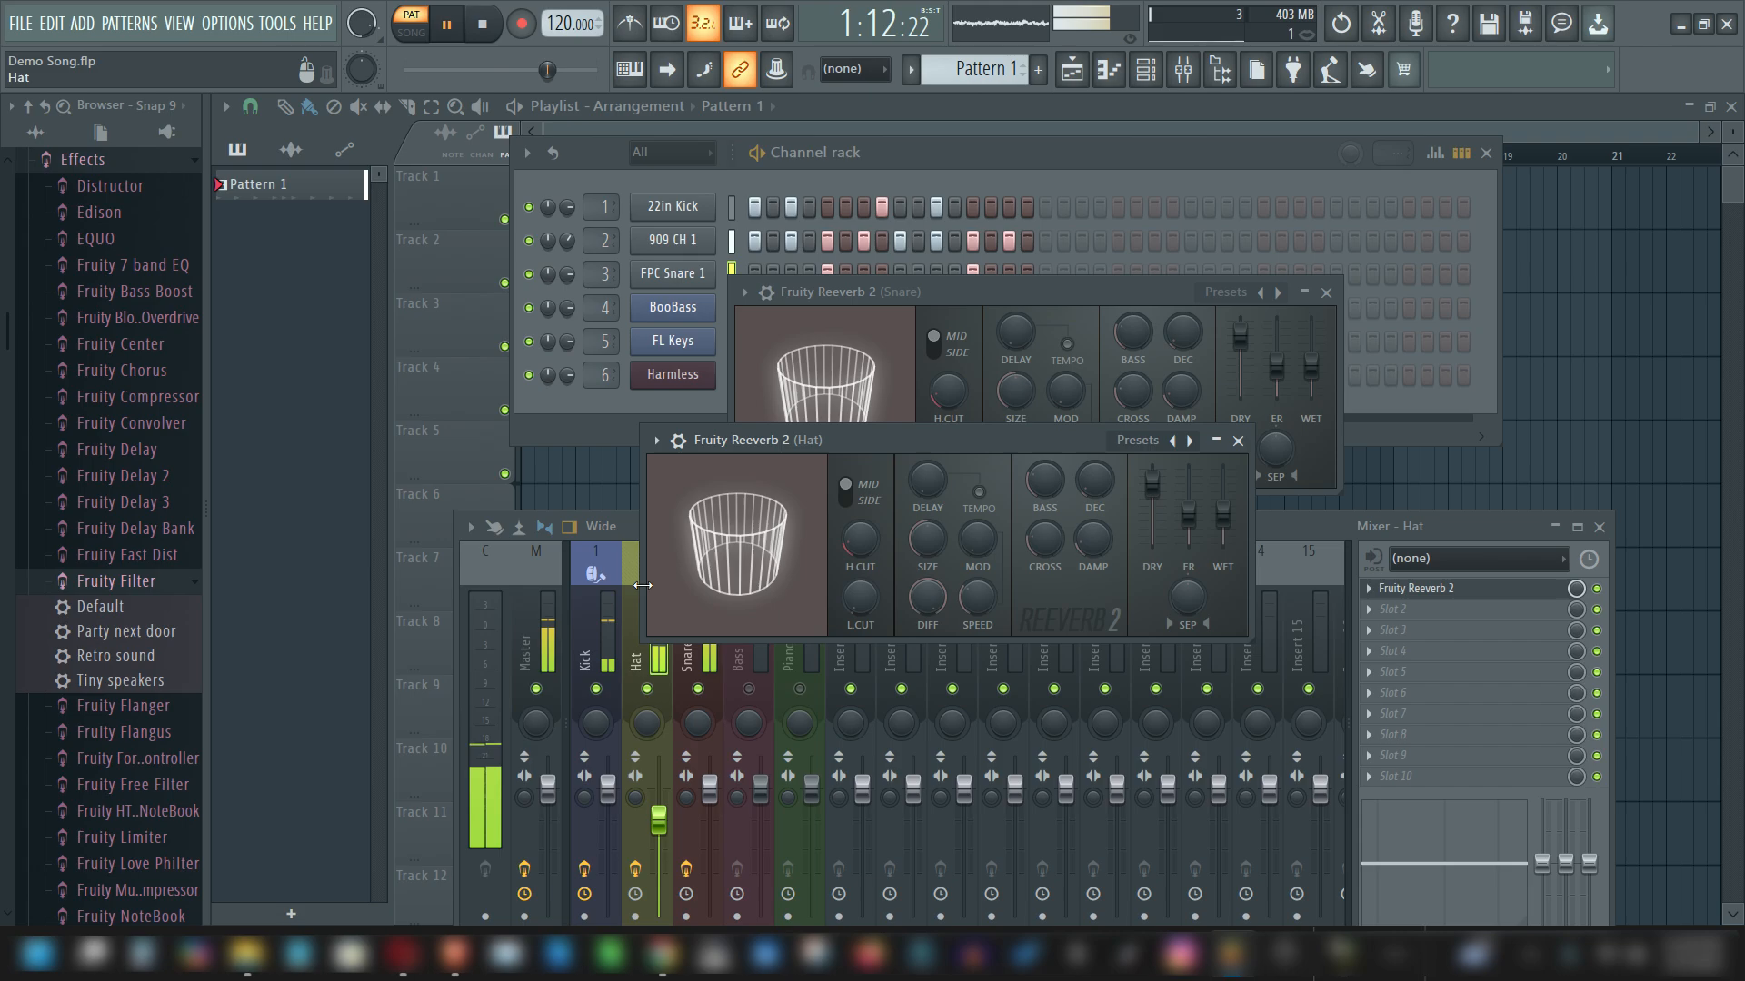
Step: Reduce the room size of the Hat track's Fruity Reeverb 2 to 4 and raise its wet level
left_click(627, 575)
left_click(949, 433)
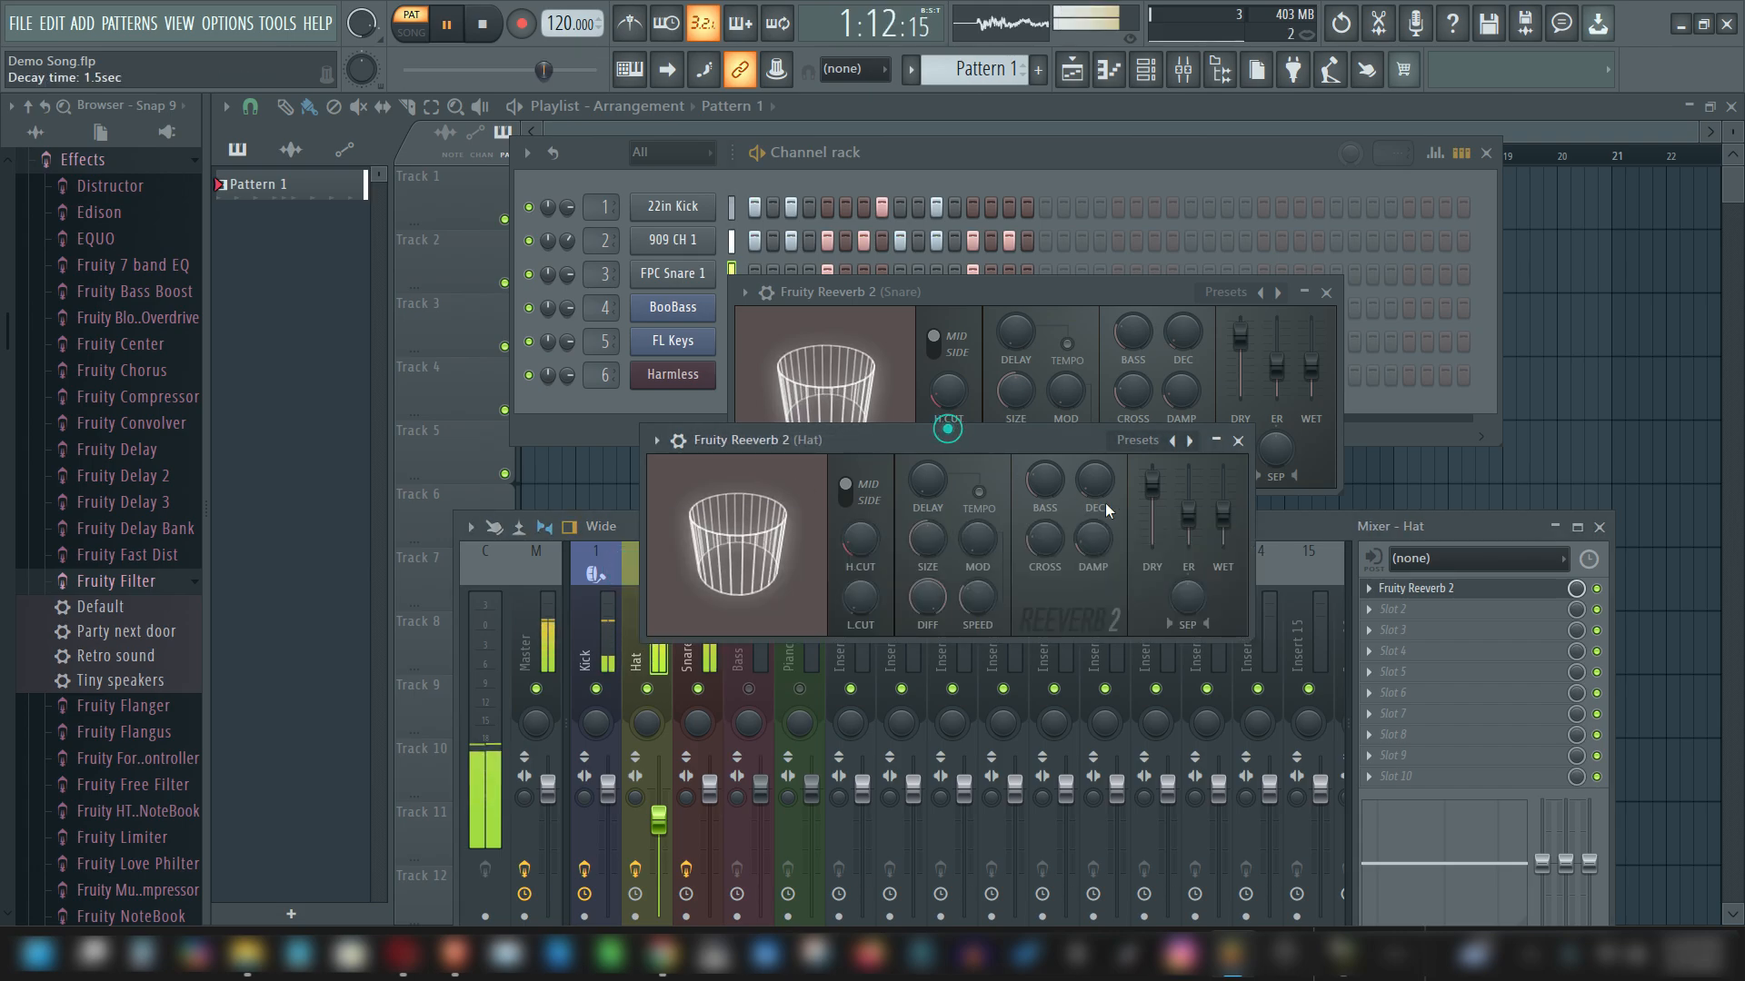
left_click_drag(931, 545, 930, 611)
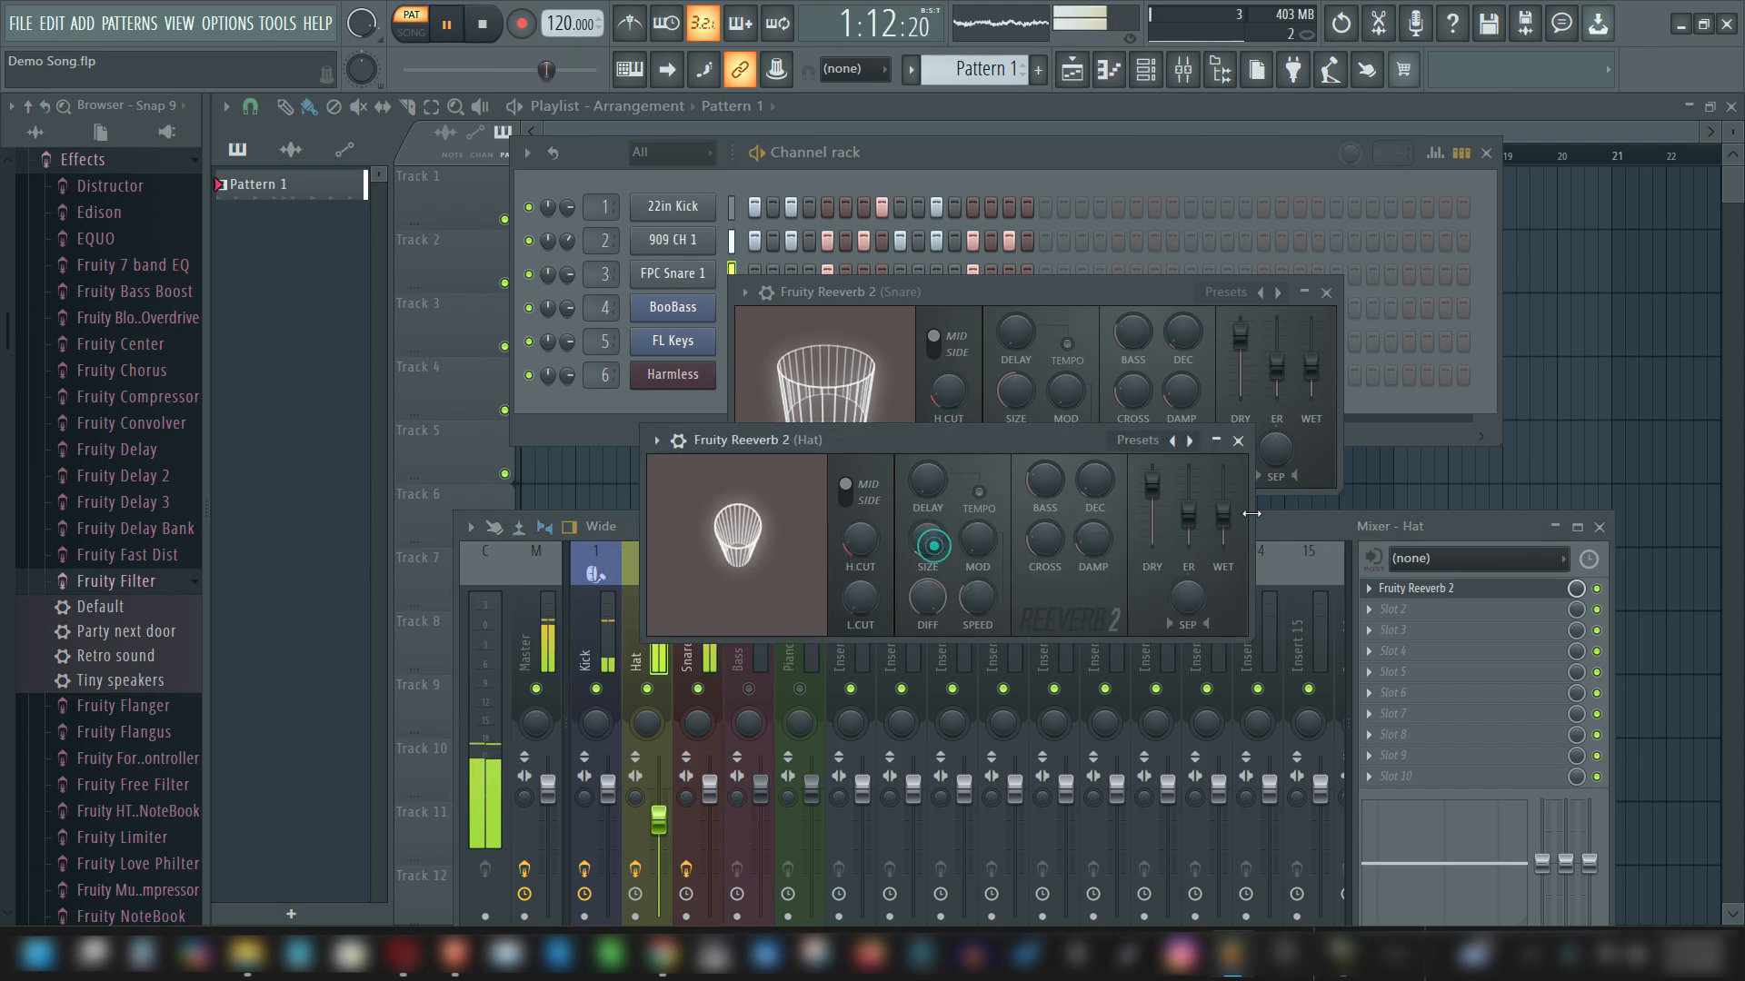
left_click_drag(1223, 515, 1223, 514)
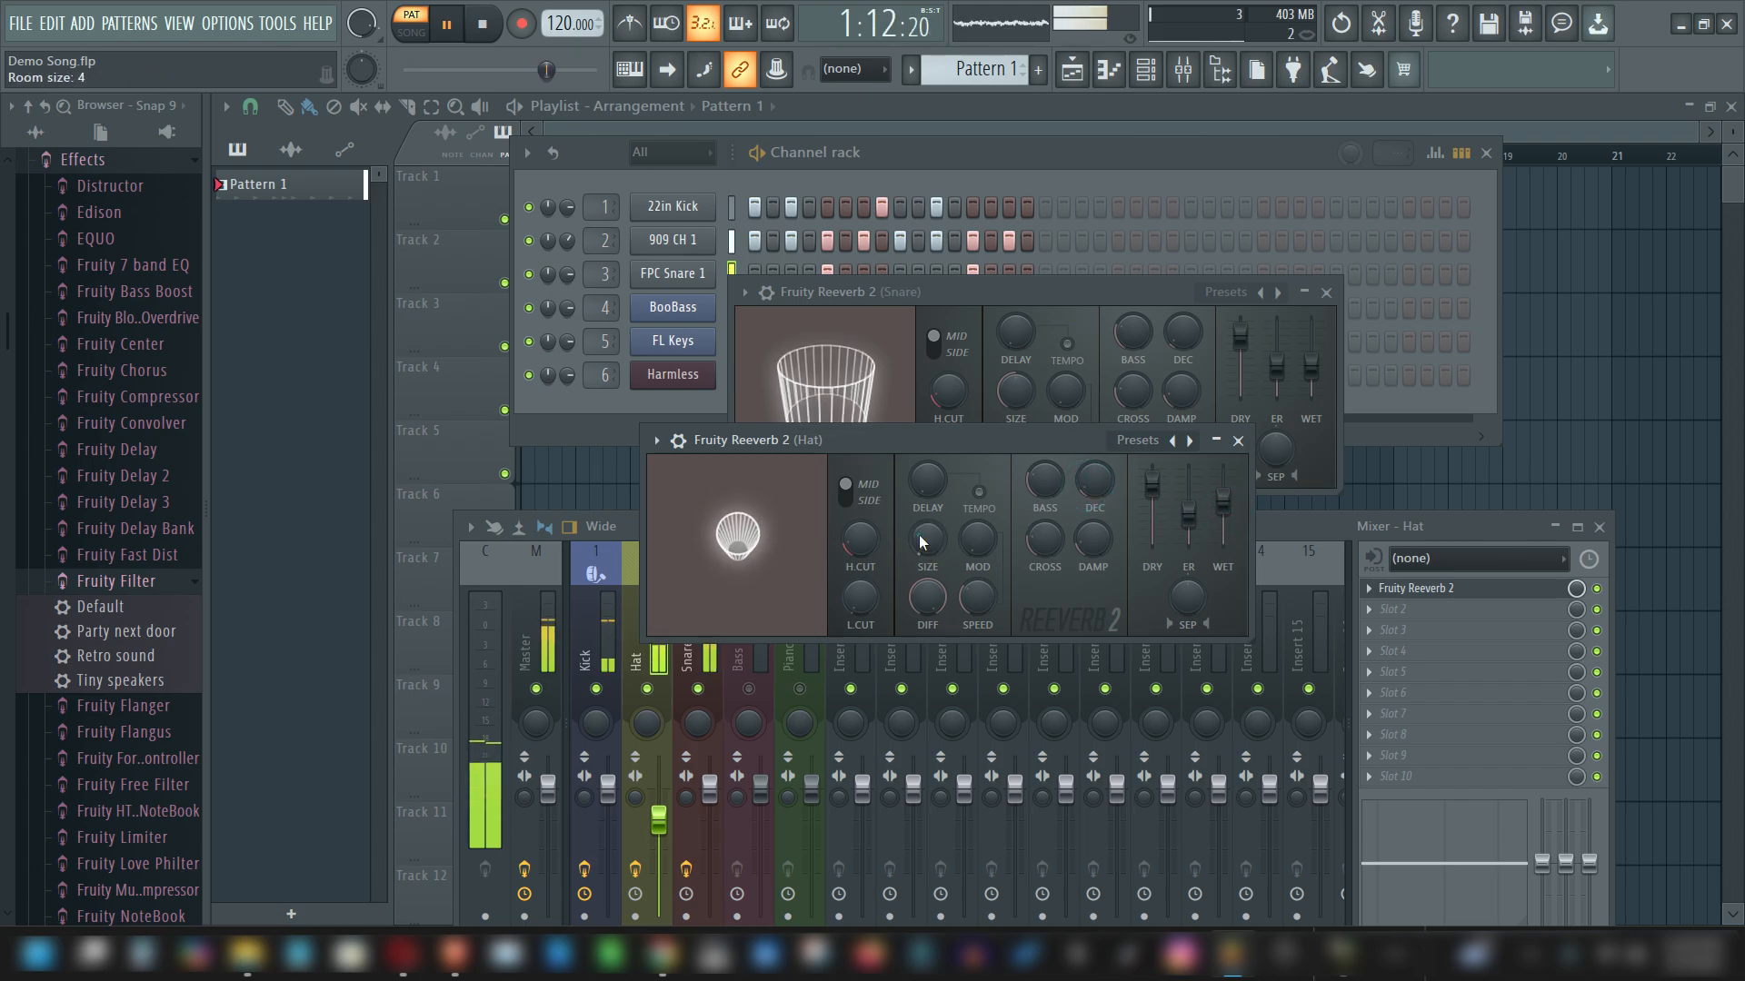
Step: Mute the Snare track to hear the pattern without it, and unmute it again
left_click(699, 694)
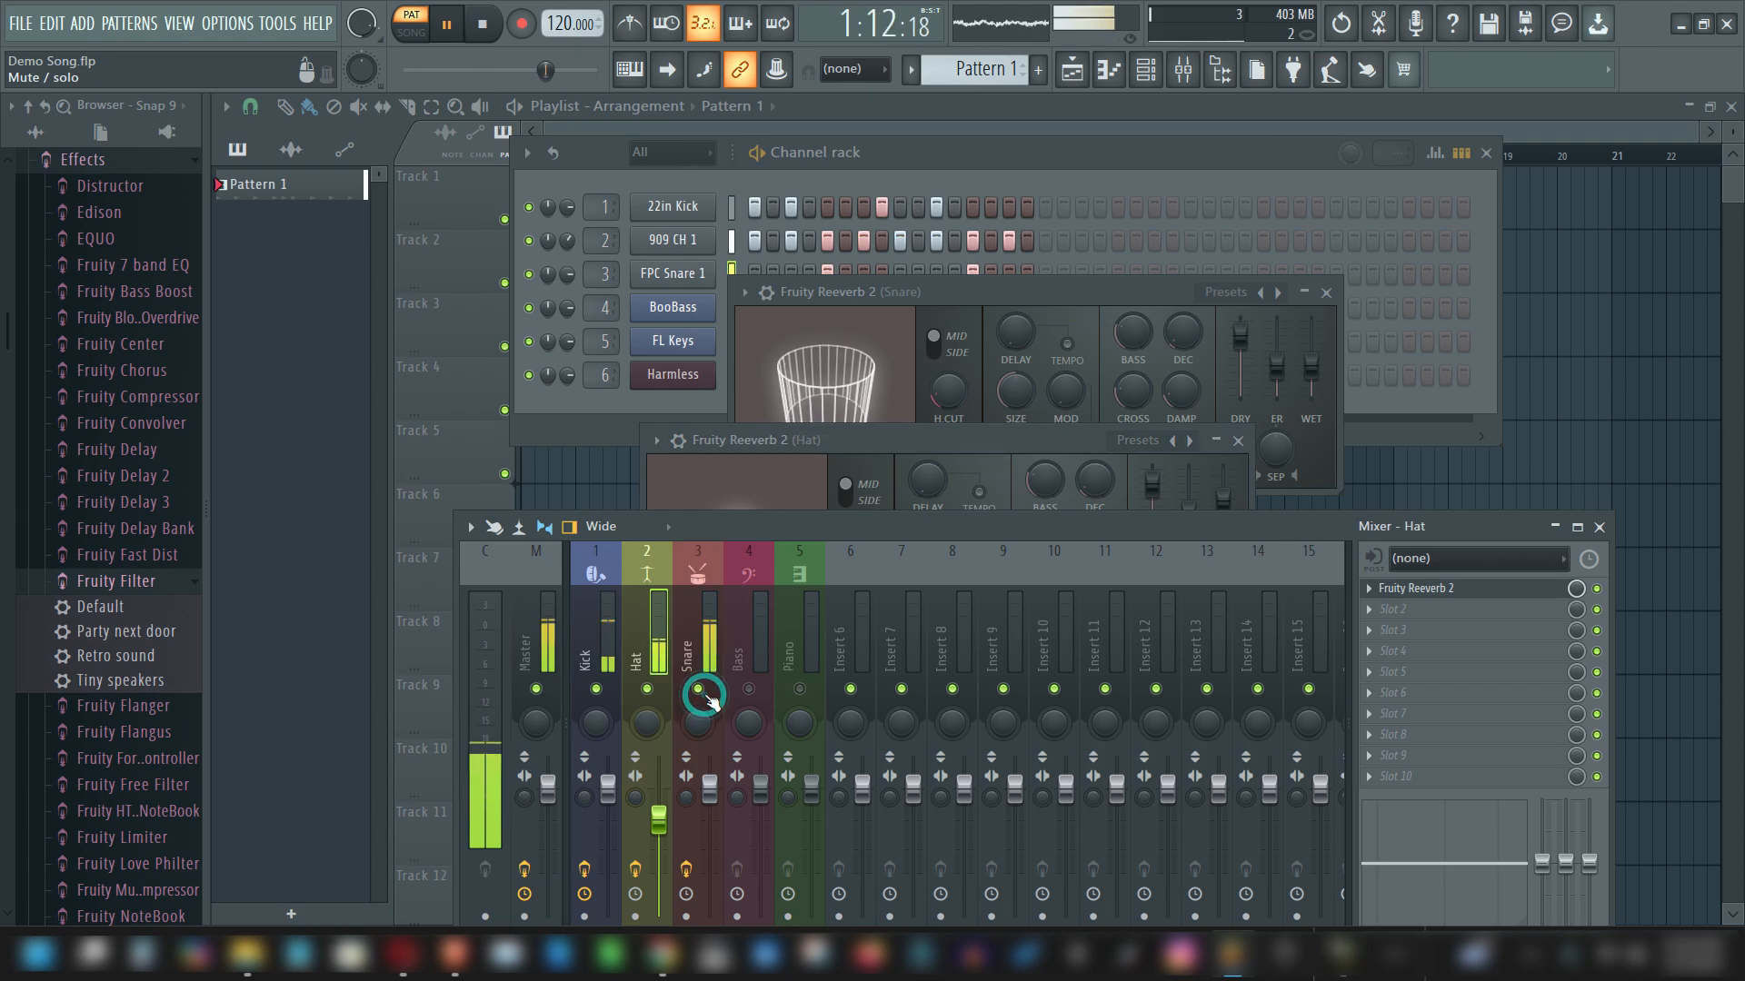
left_click(729, 553)
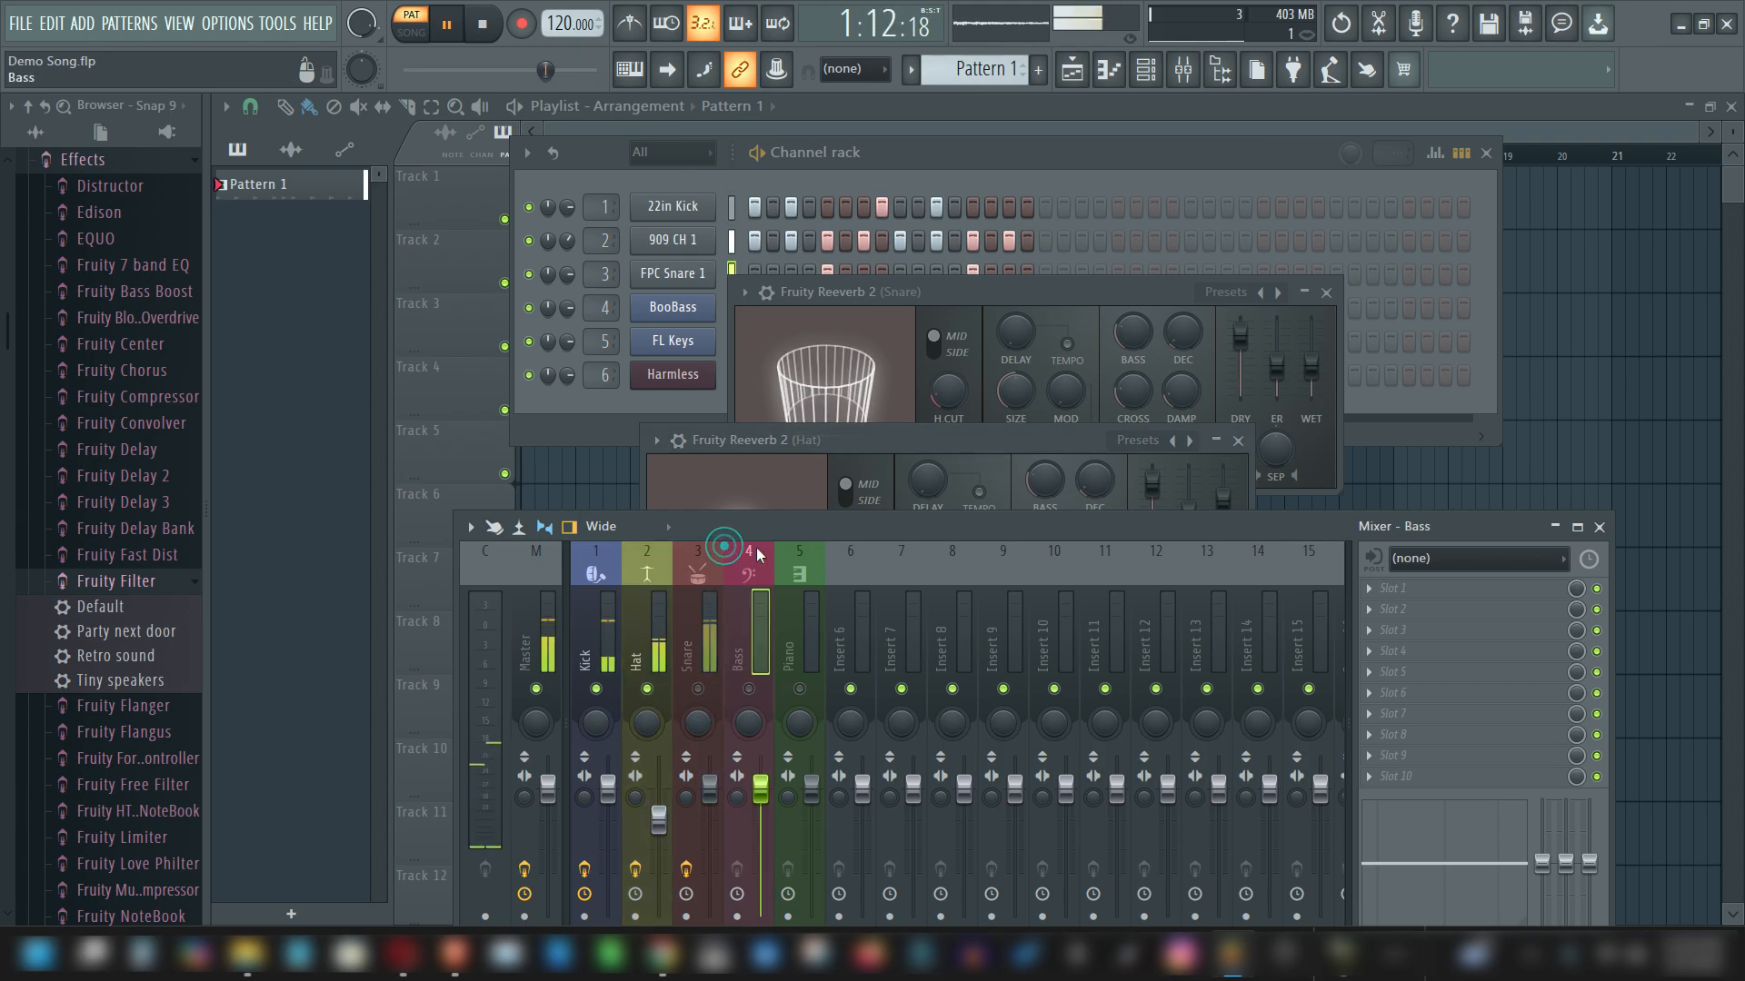
left_click(708, 561)
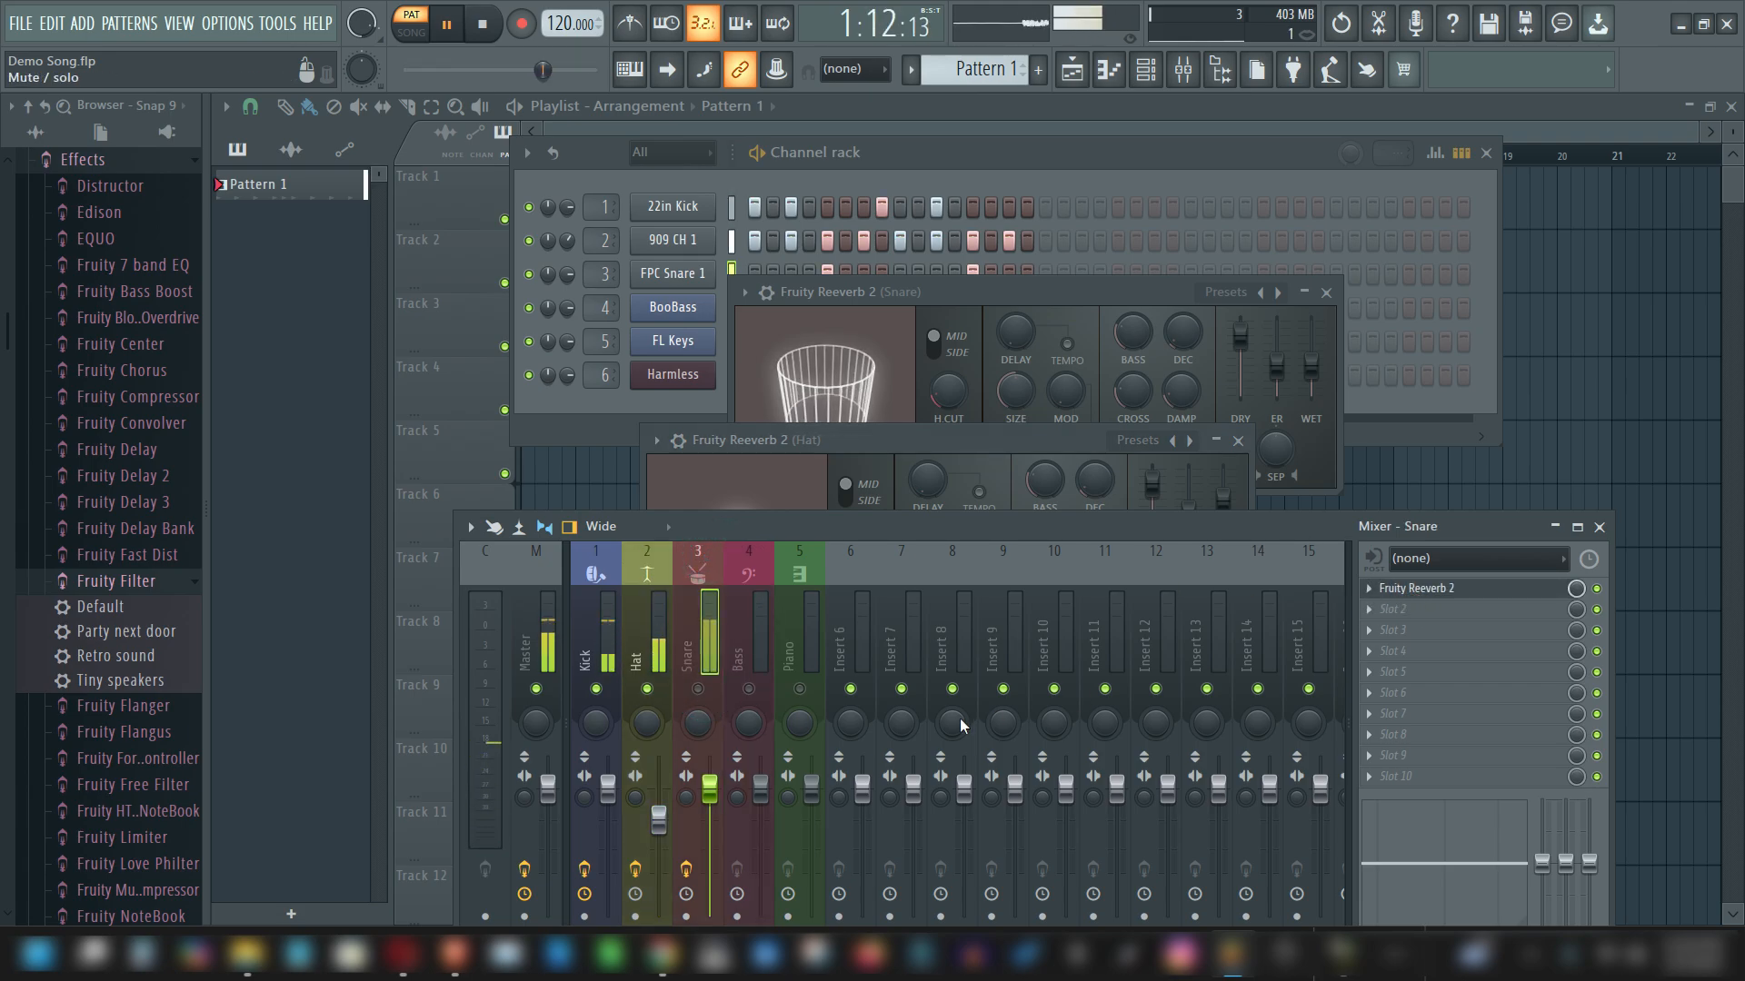
left_click(699, 690)
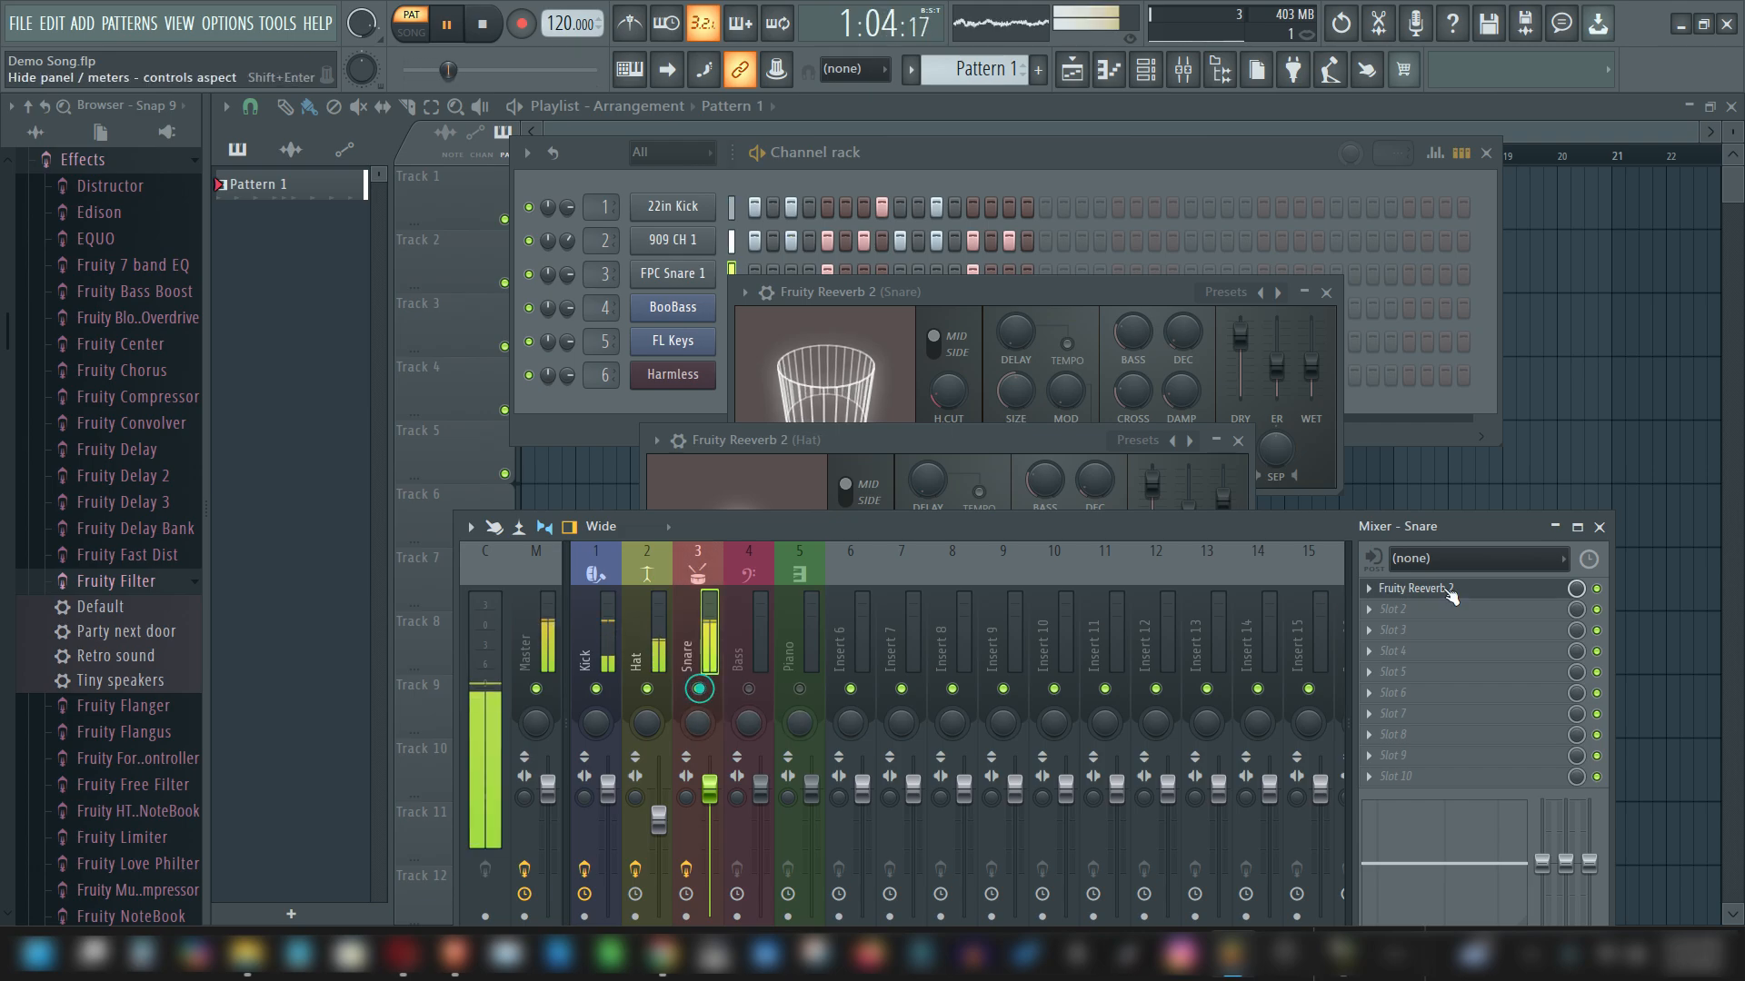
Step: Examine the options of the Snare track's Fruity Reeverb 2 slot and close them without changing anything
right_click(1373, 591)
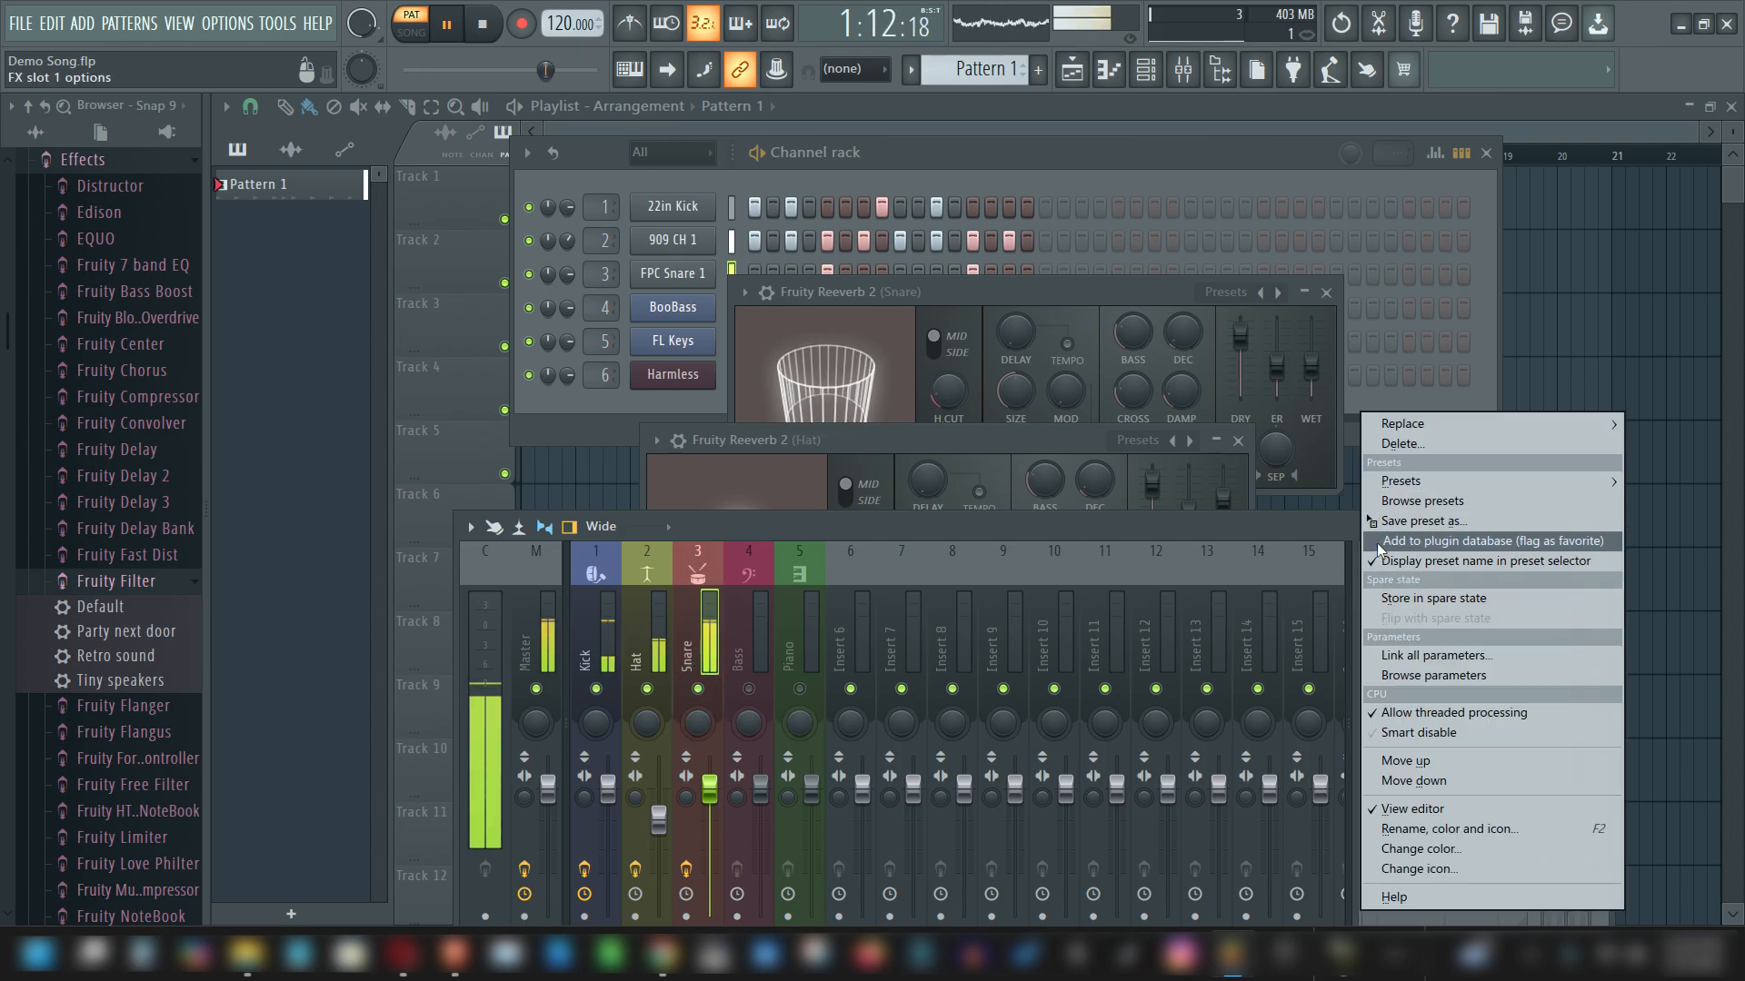
key("Escape")
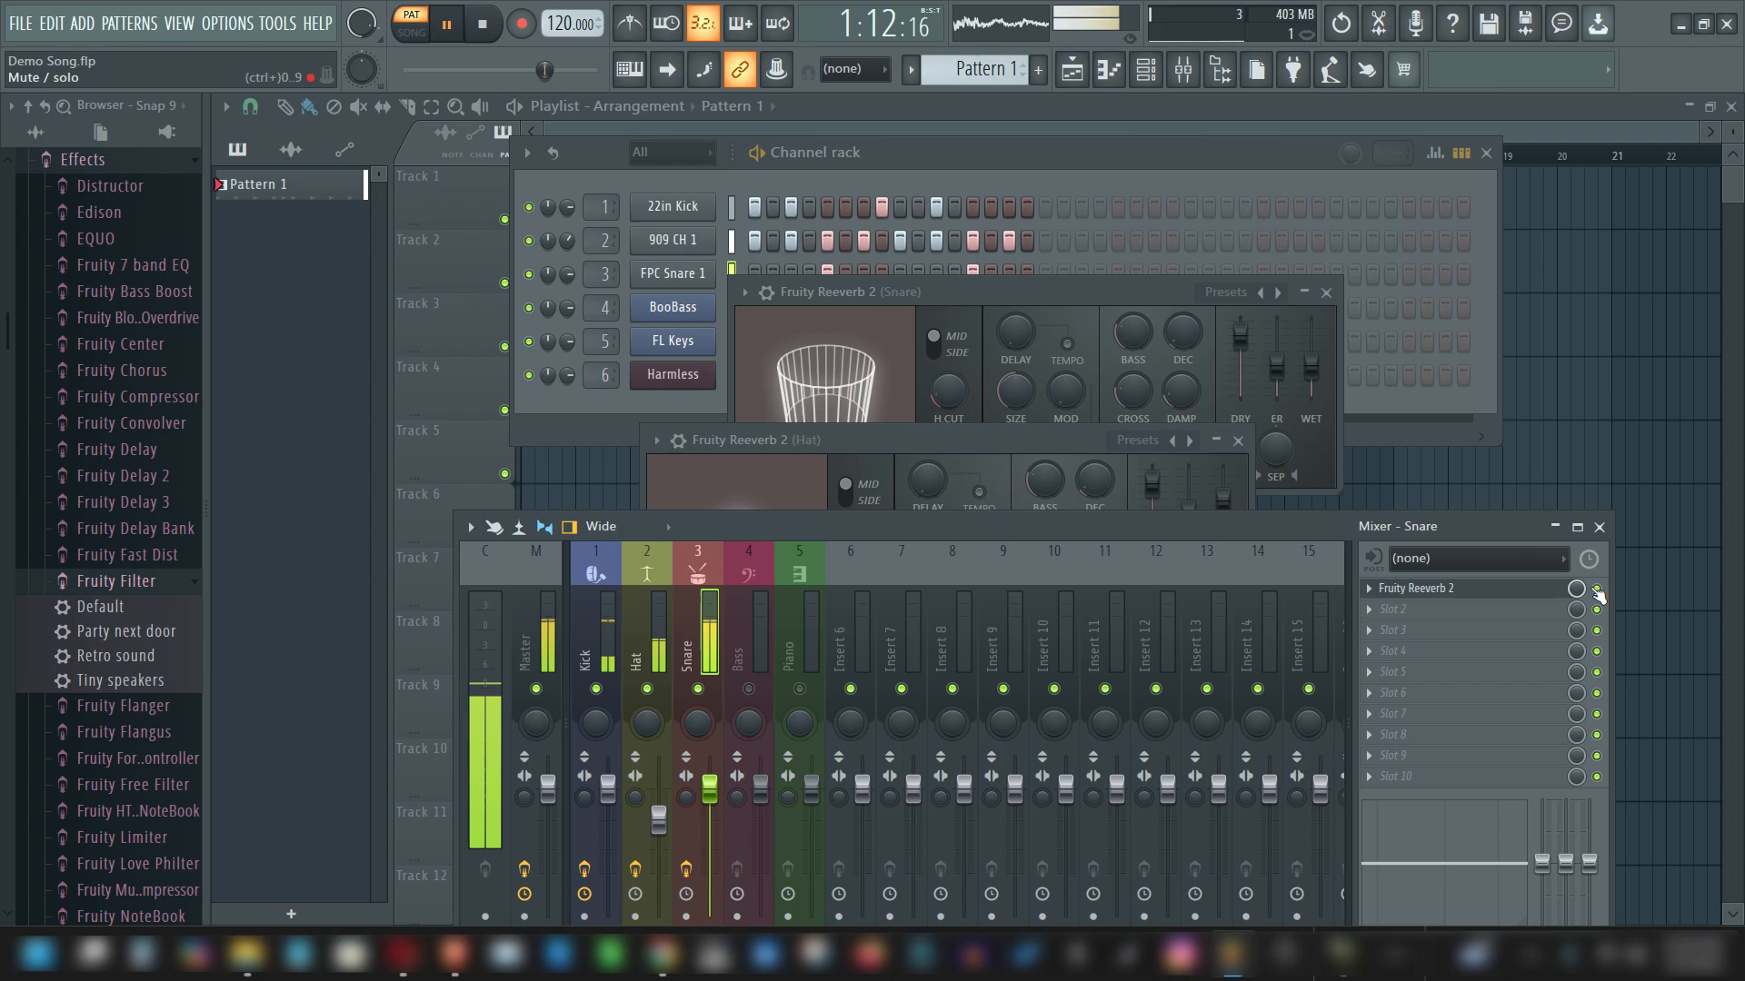
key("space")
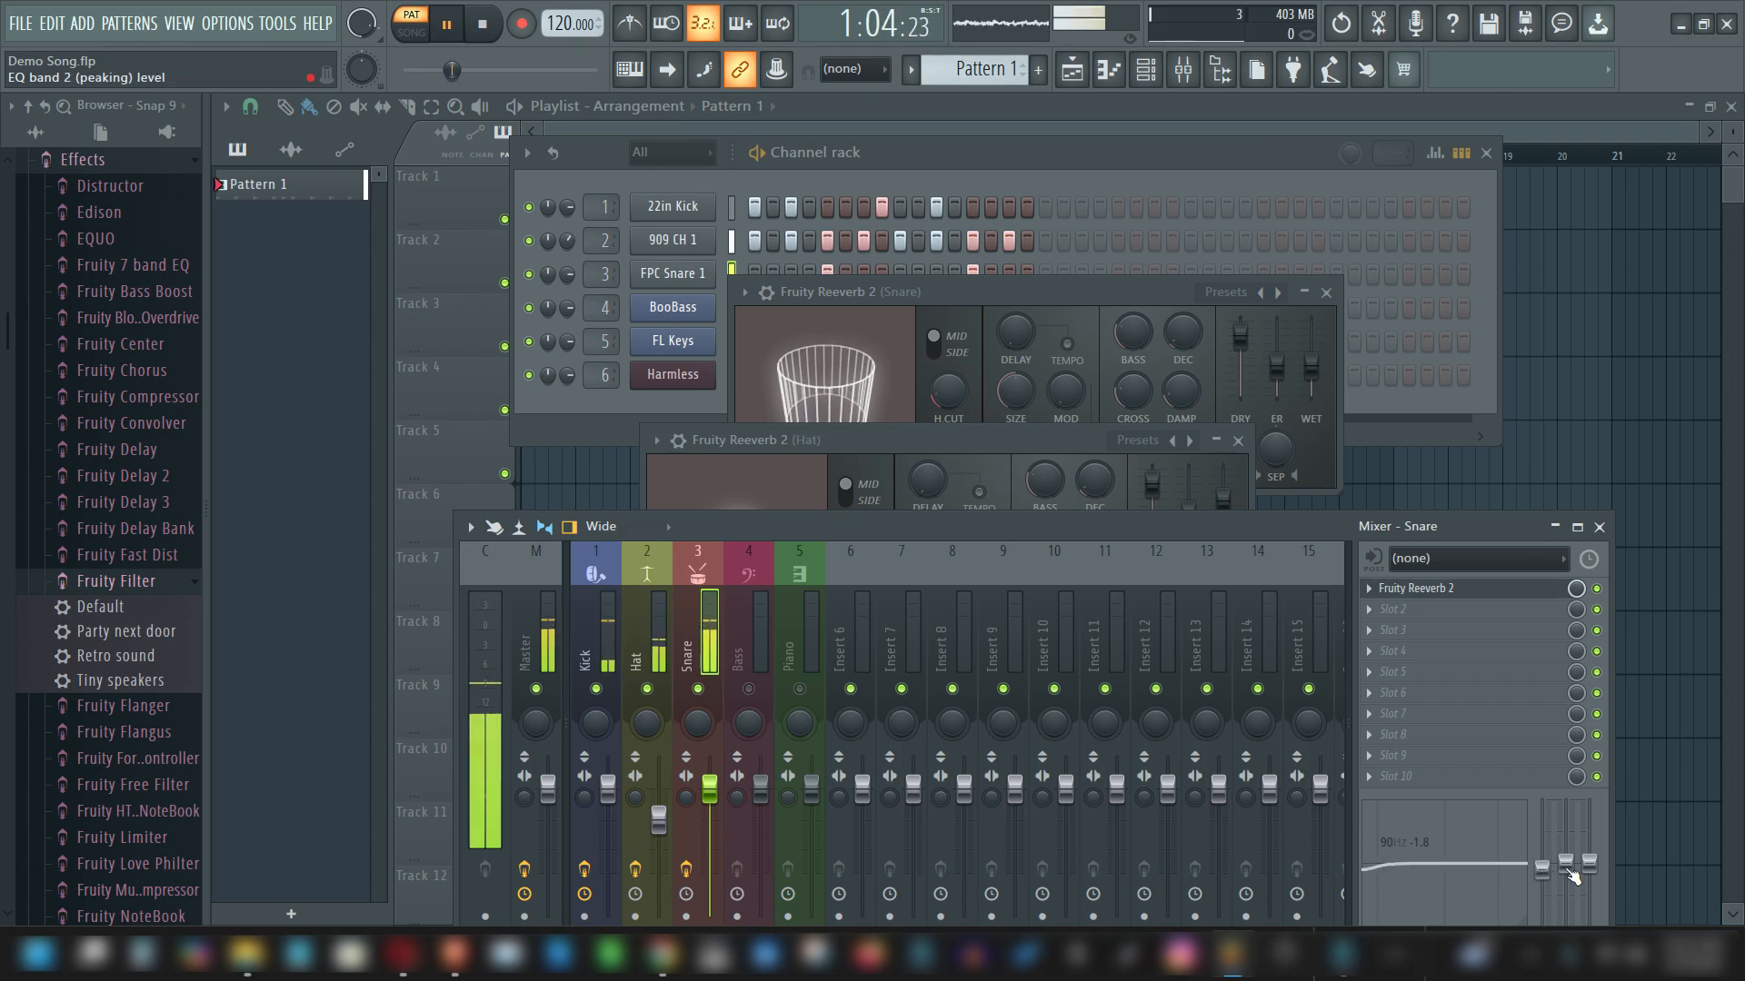
Step: Adjust the Snare track's EQ and reset the level of its middle (peaking) band
mouse_move(1564, 870)
left_mouse_down()
mouse_move(1564, 820)
mouse_move(1565, 906)
mouse_move(1589, 800)
mouse_move(1589, 879)
mouse_move(1589, 862)
left_mouse_up()
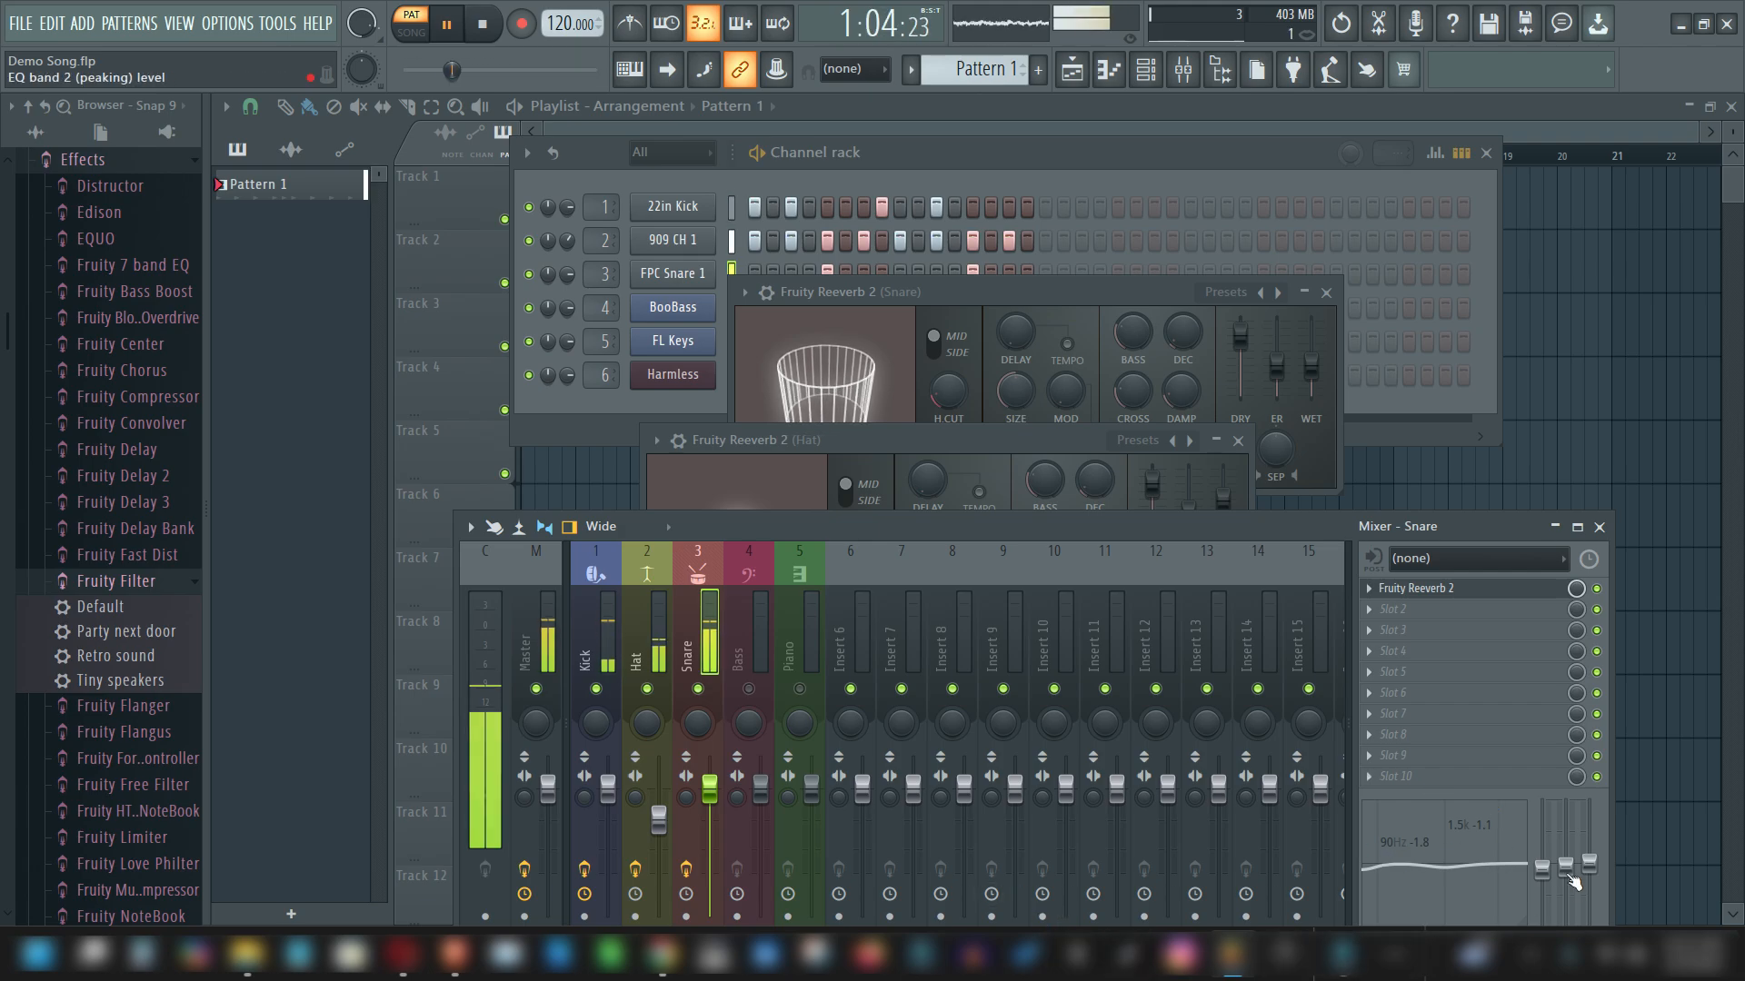
right_click(1565, 864)
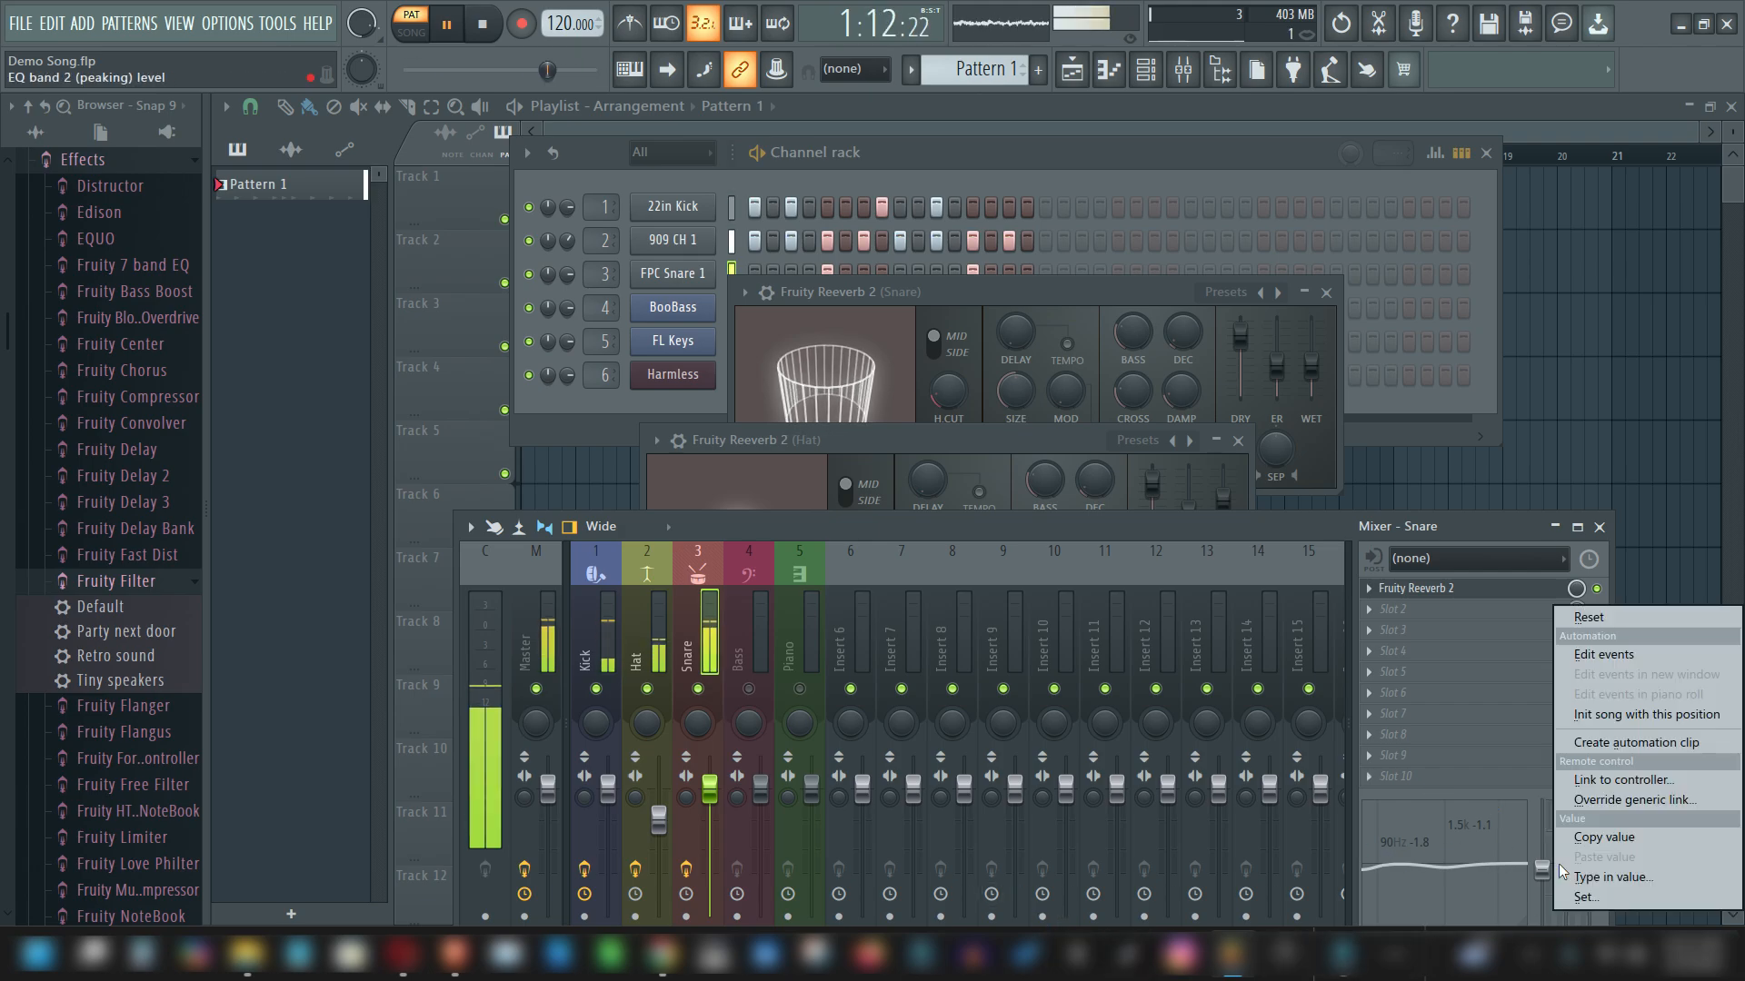
left_click(1590, 617)
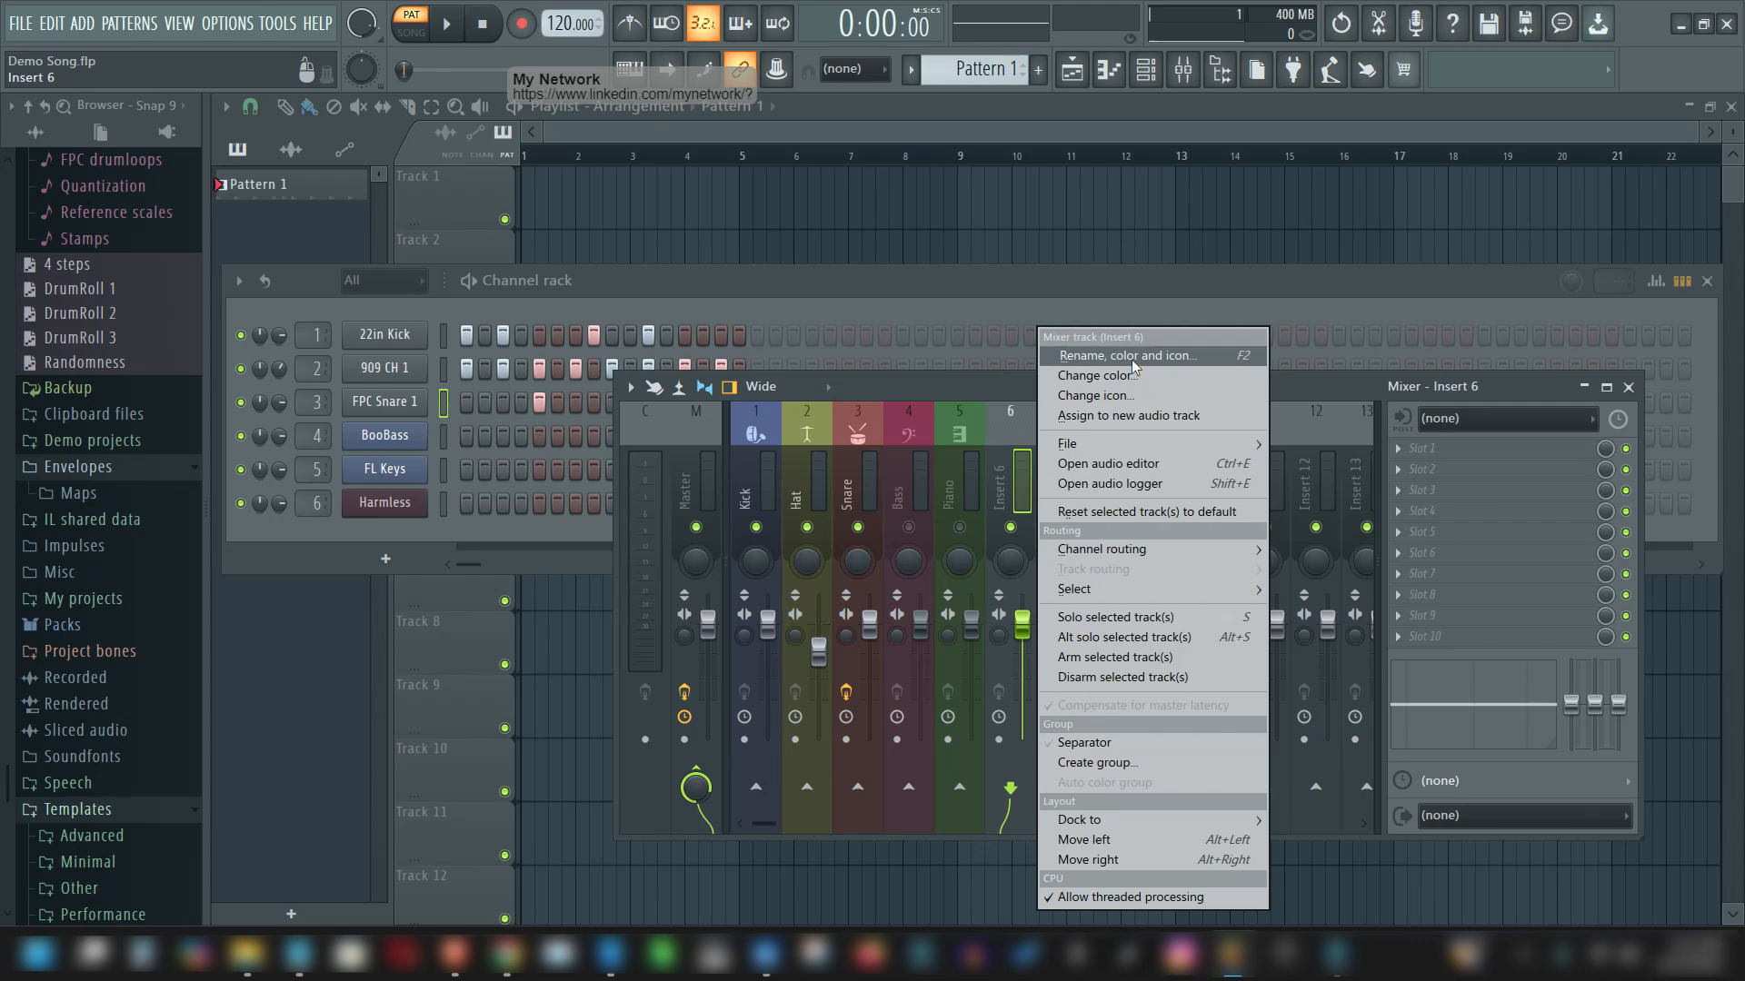
Step: Rename mixer track Insert 6 with the Organ name preset
left_click(1133, 364)
left_click(898, 357)
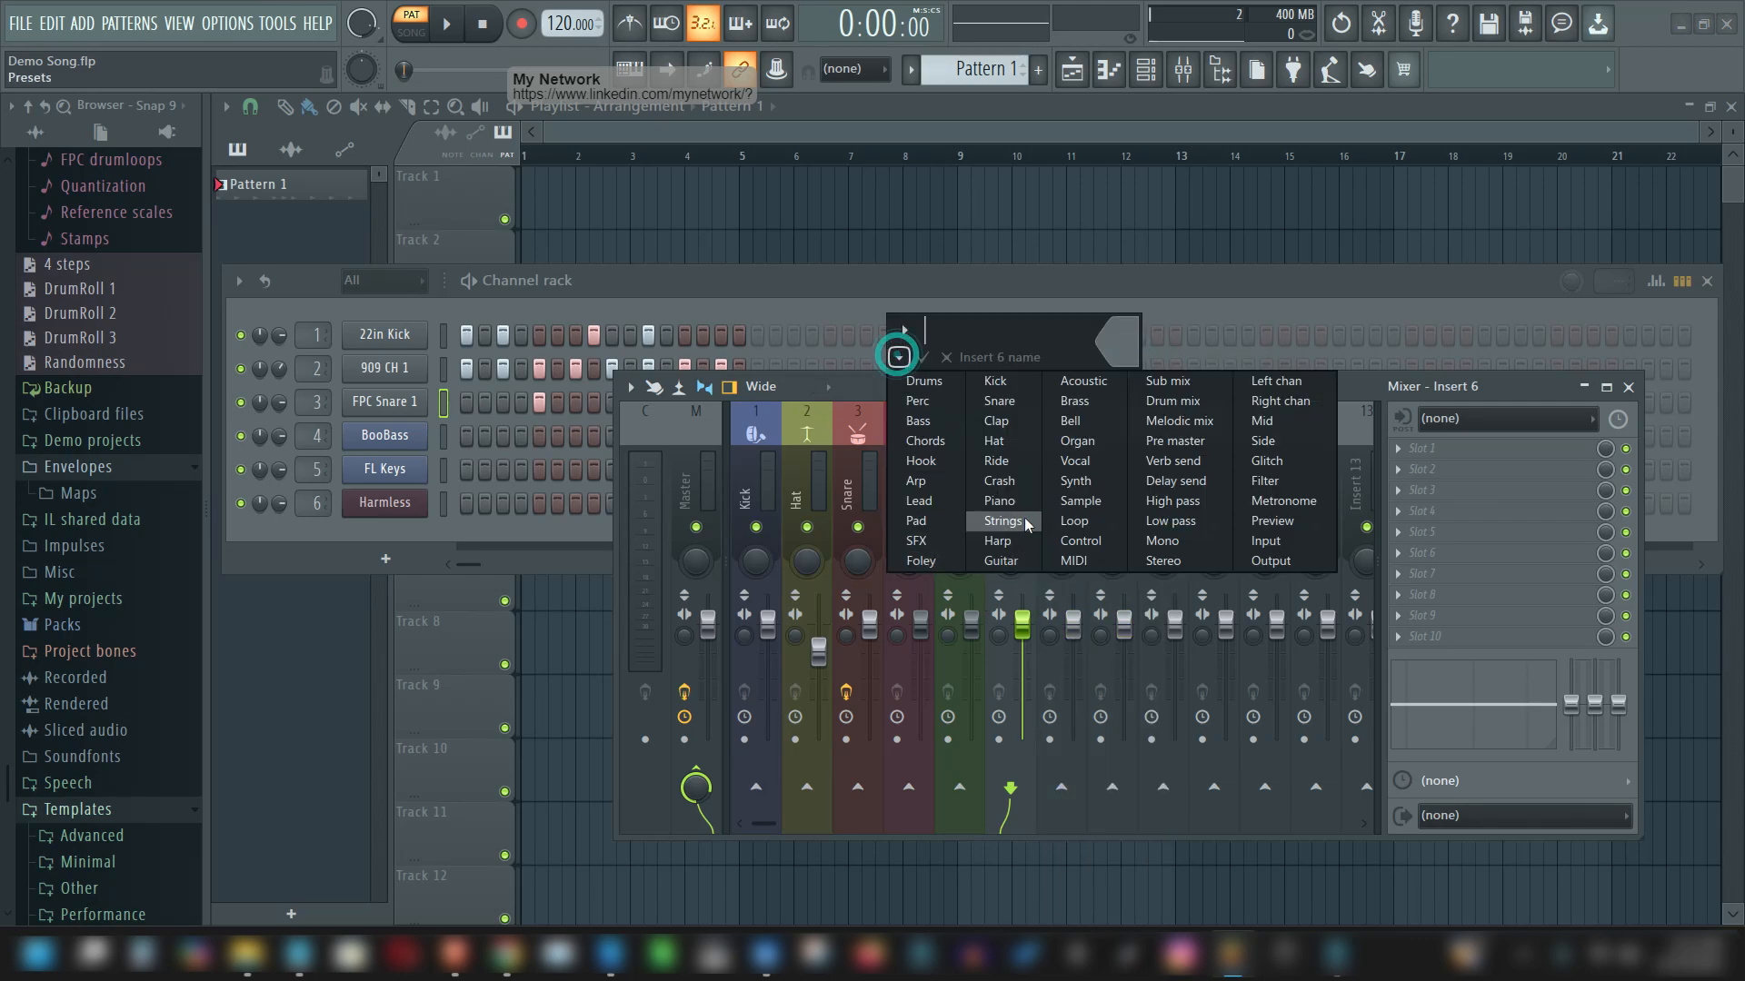
left_click(1079, 441)
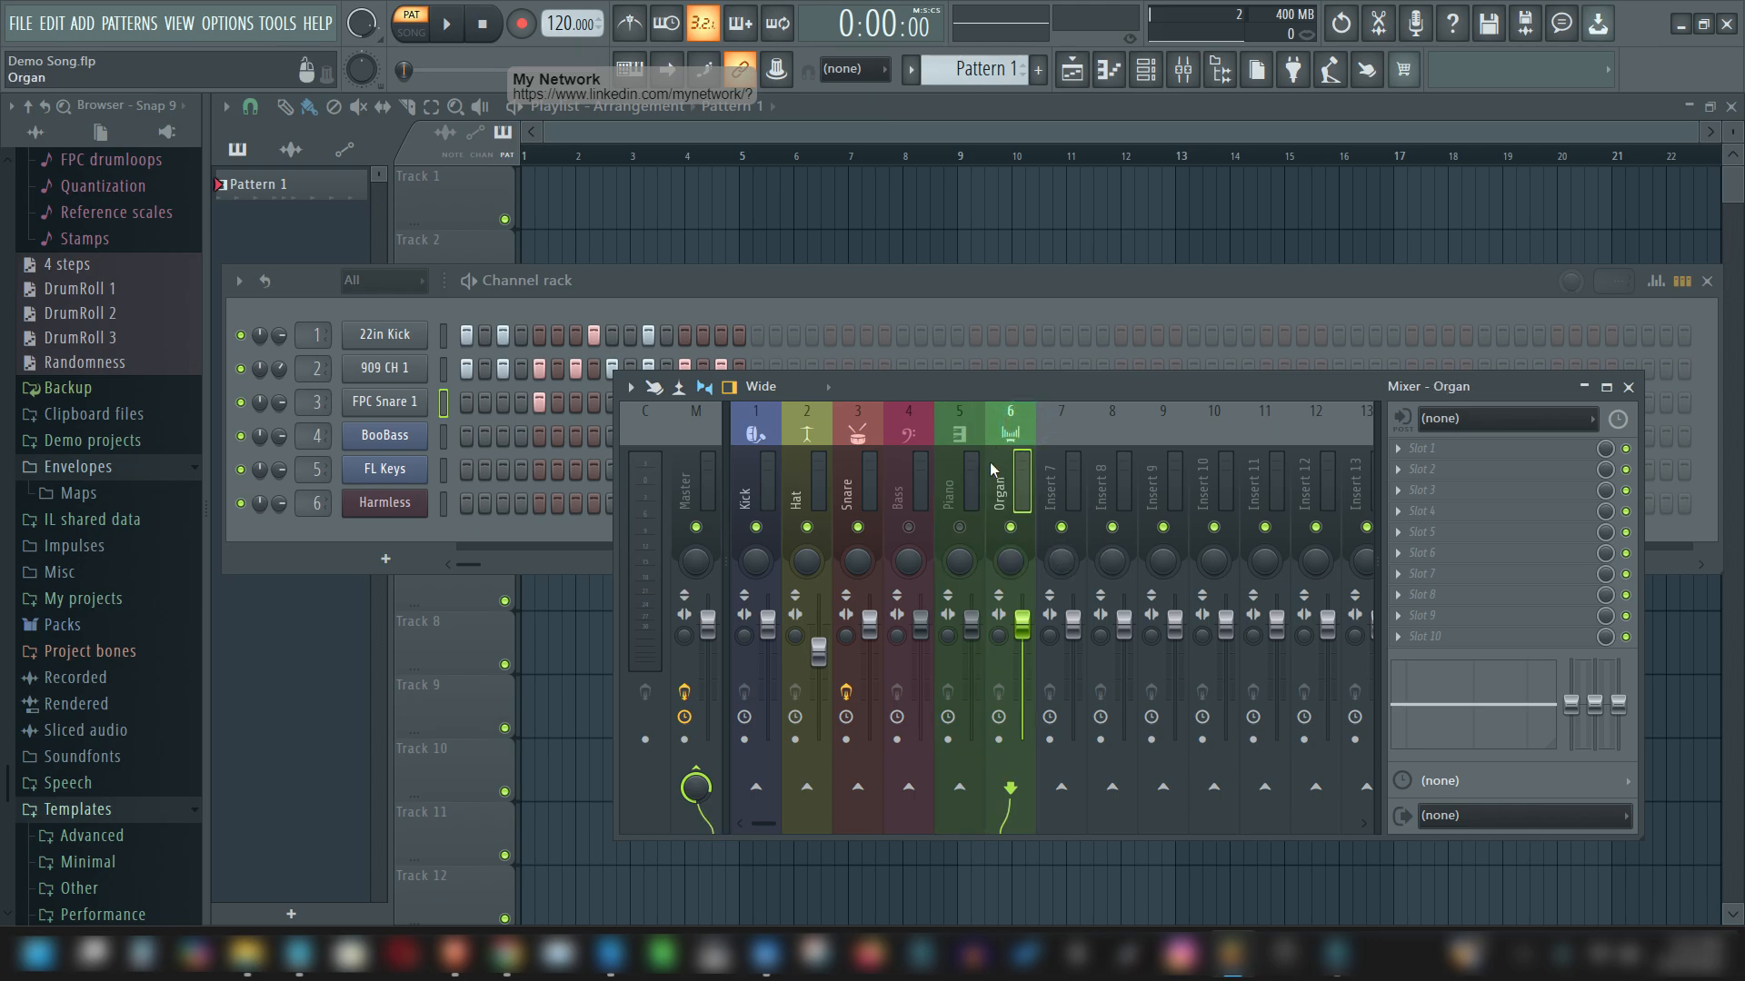
Step: Reset the Organ mixer track to its default settings and accept the warning
right_click(1014, 417)
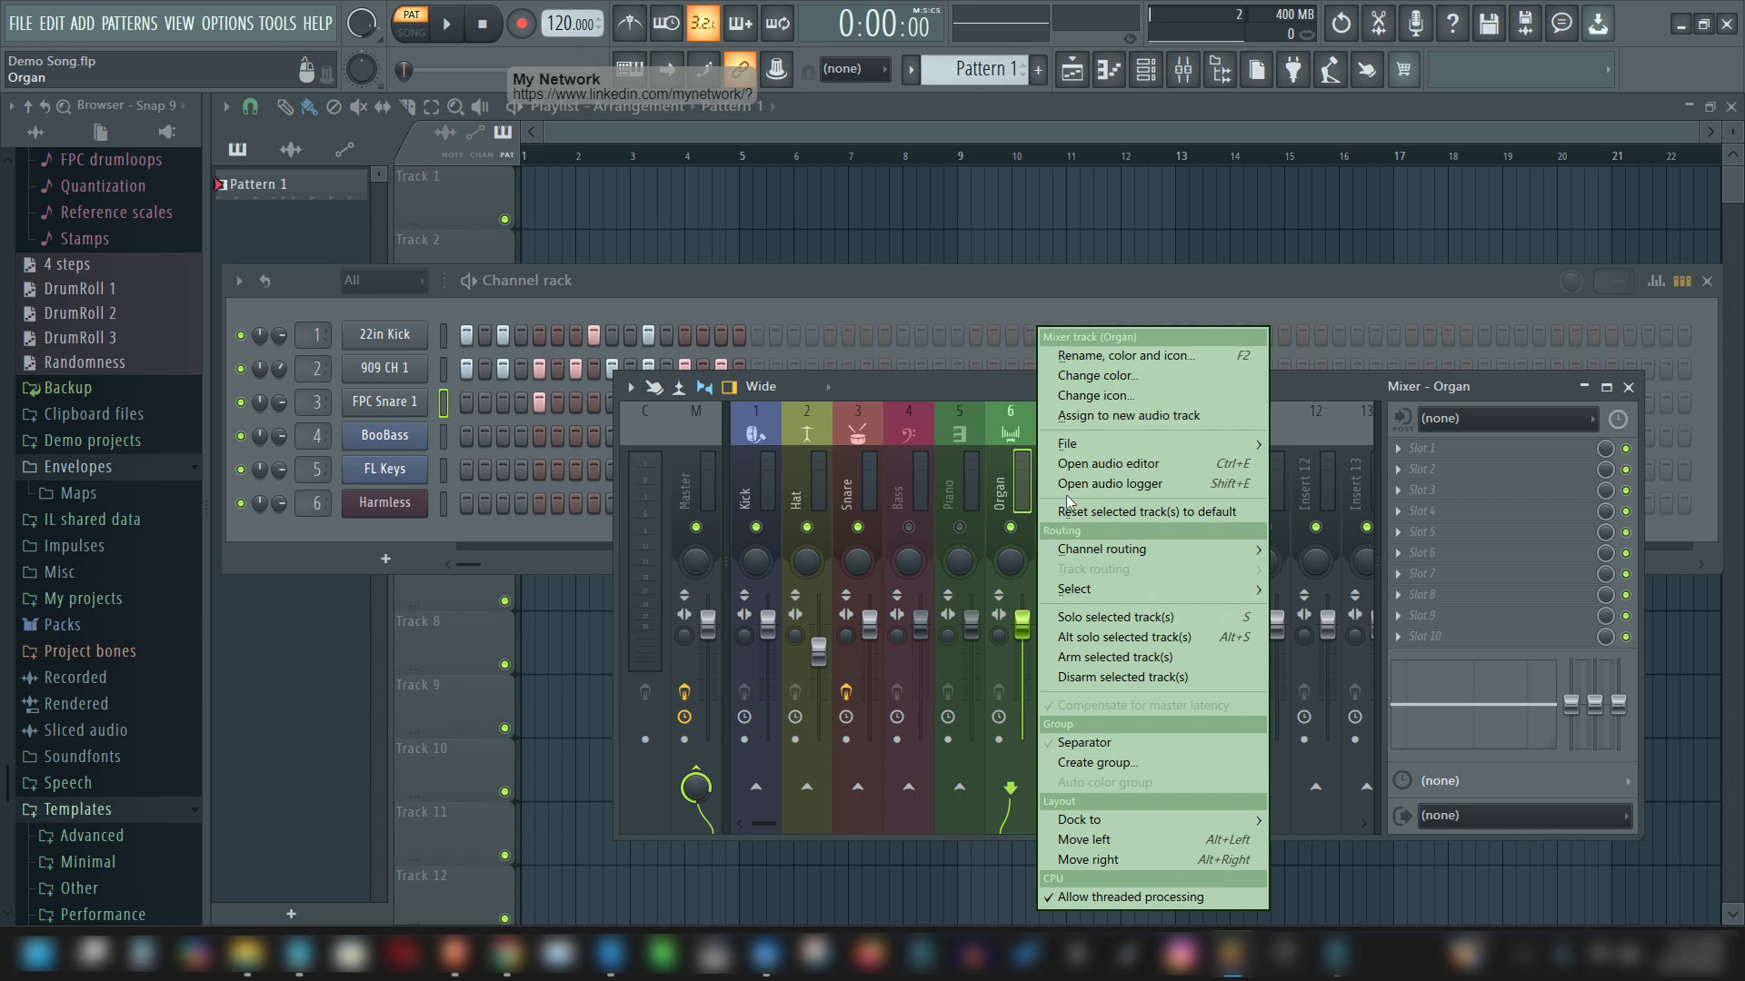
left_click(1197, 511)
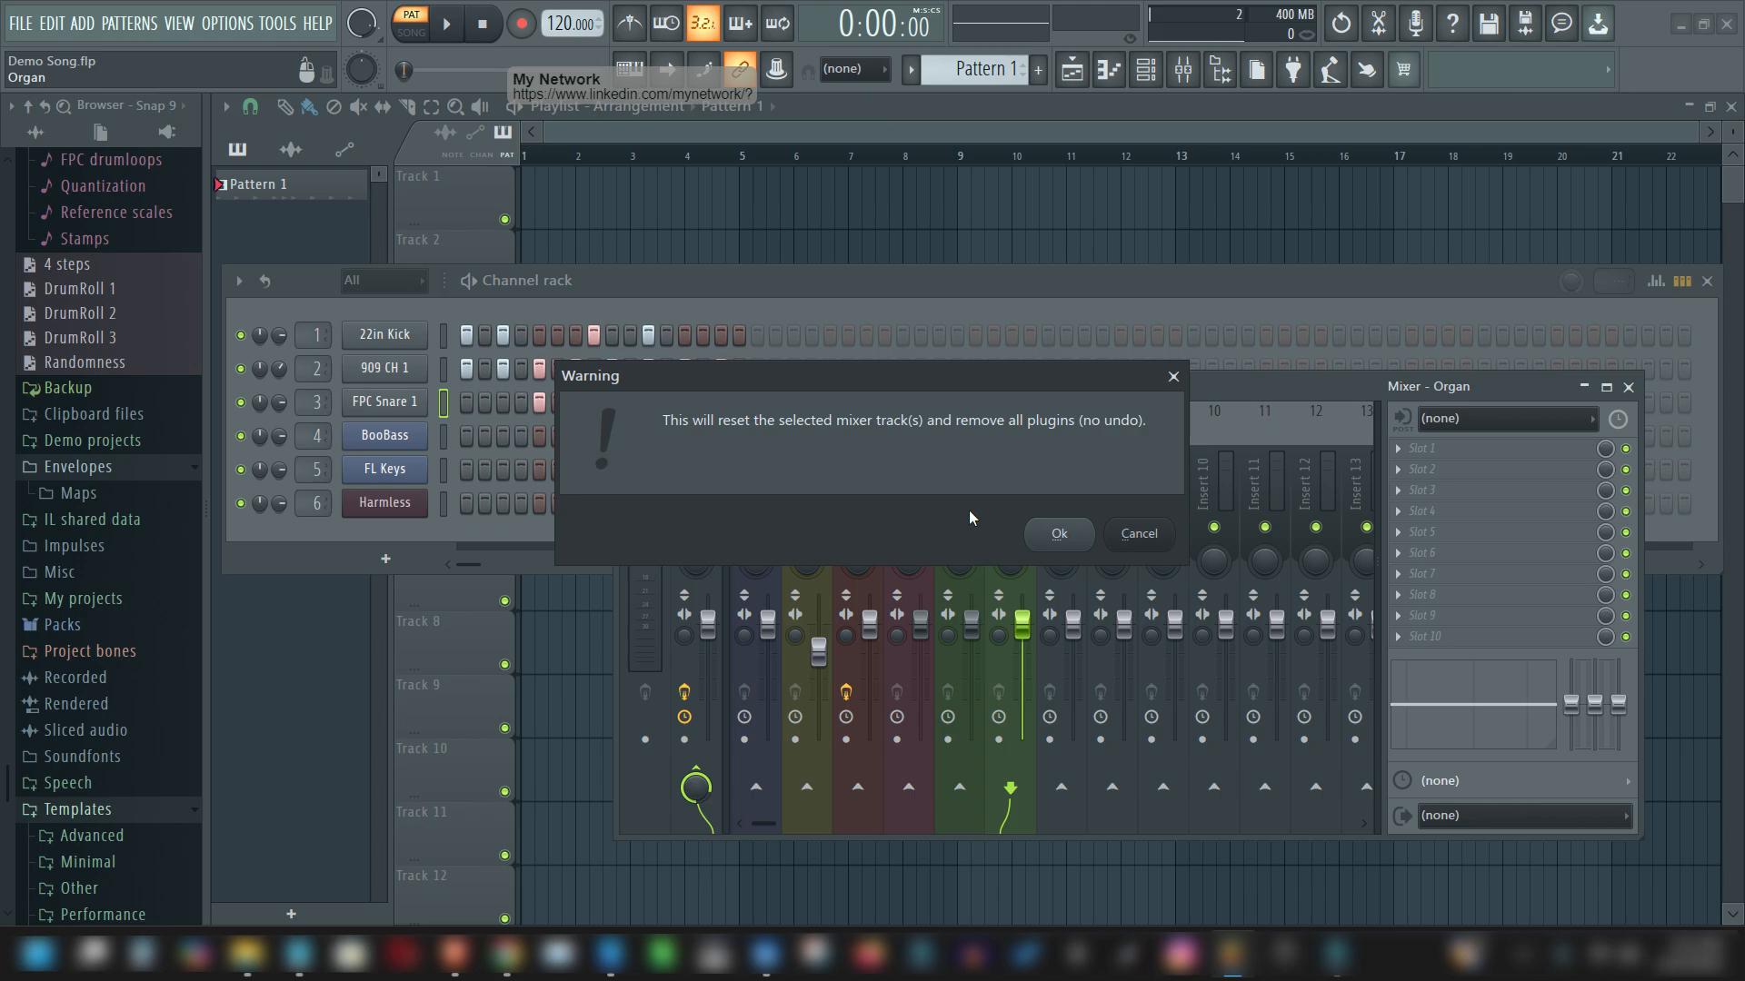
left_click(1057, 535)
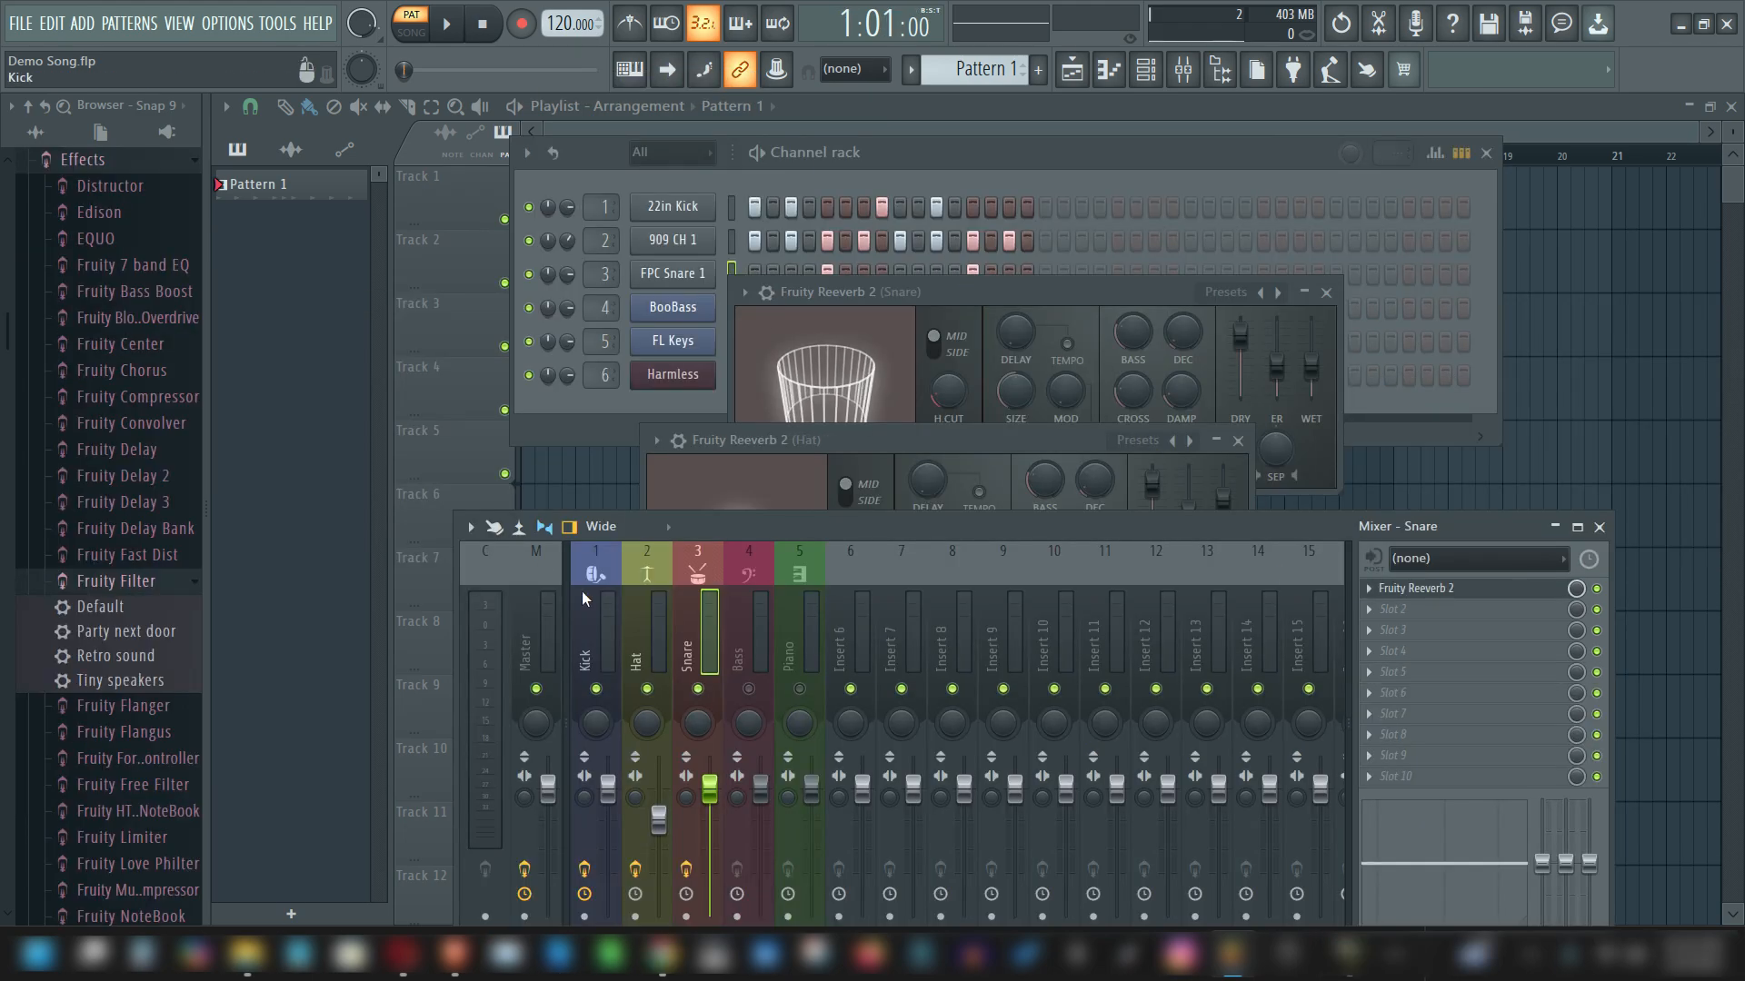
Step: Start playing the pattern, select the Master track and raise its volume slightly
key("space")
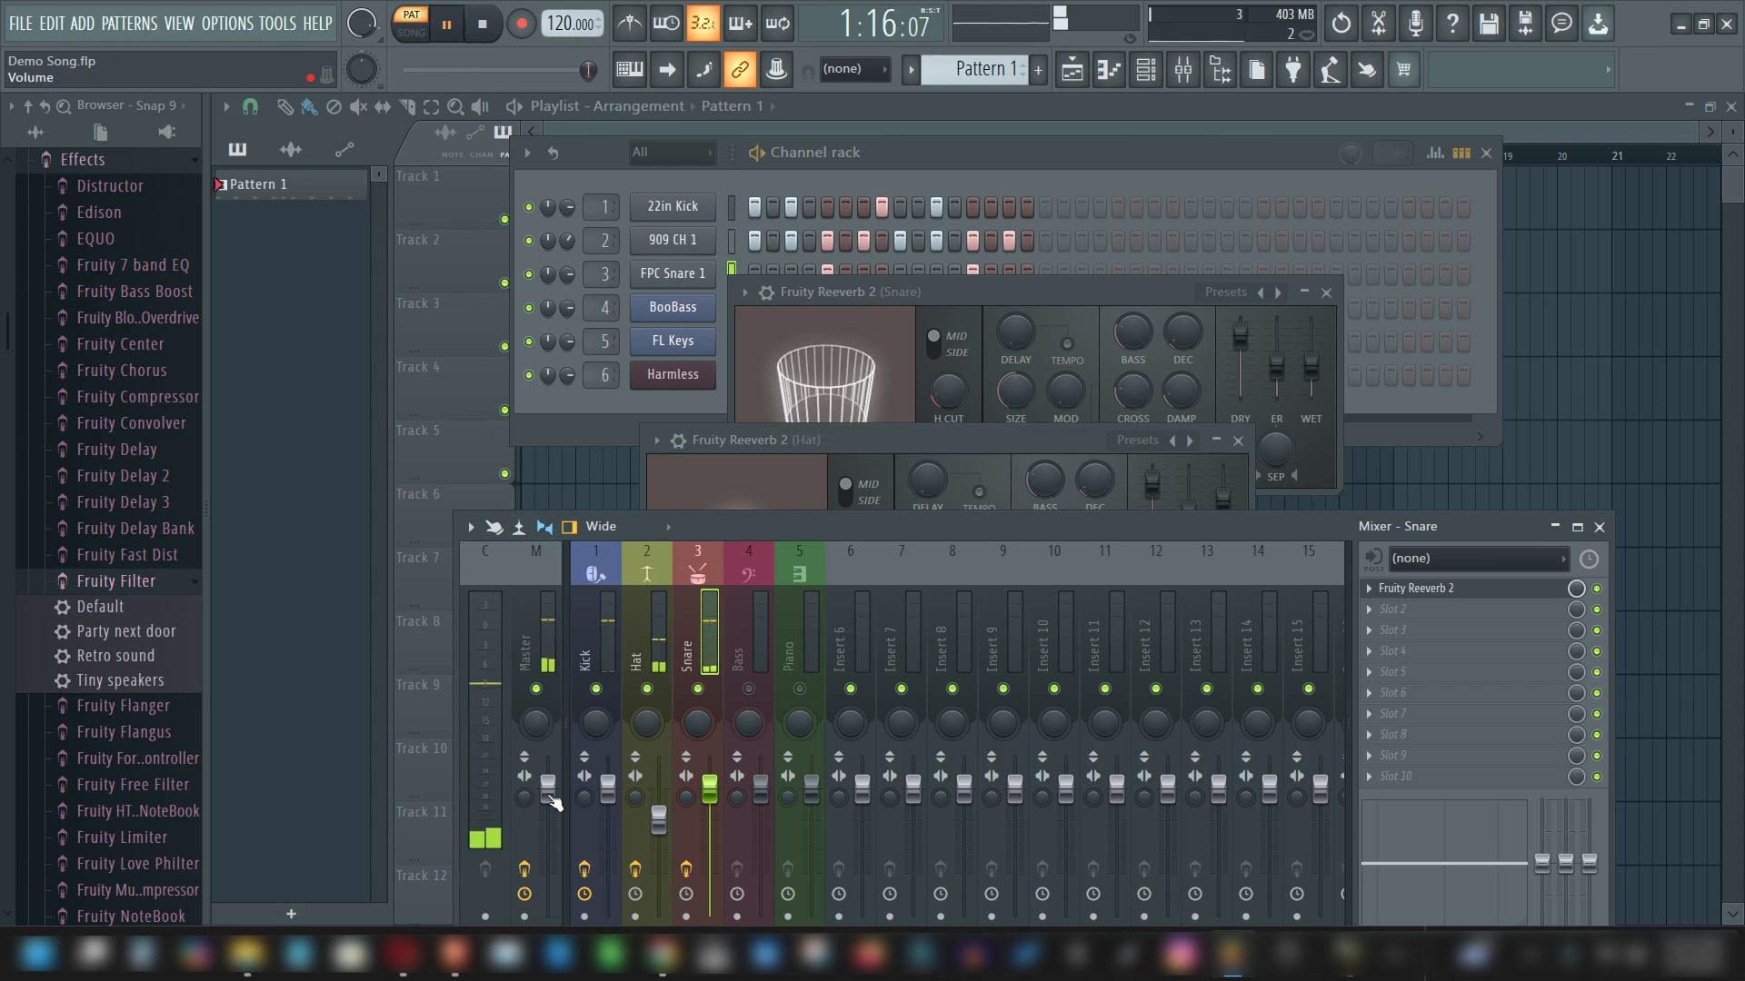
left_click(540, 631)
mouse_move(548, 787)
left_mouse_down()
mouse_move(548, 874)
mouse_move(548, 783)
left_mouse_up()
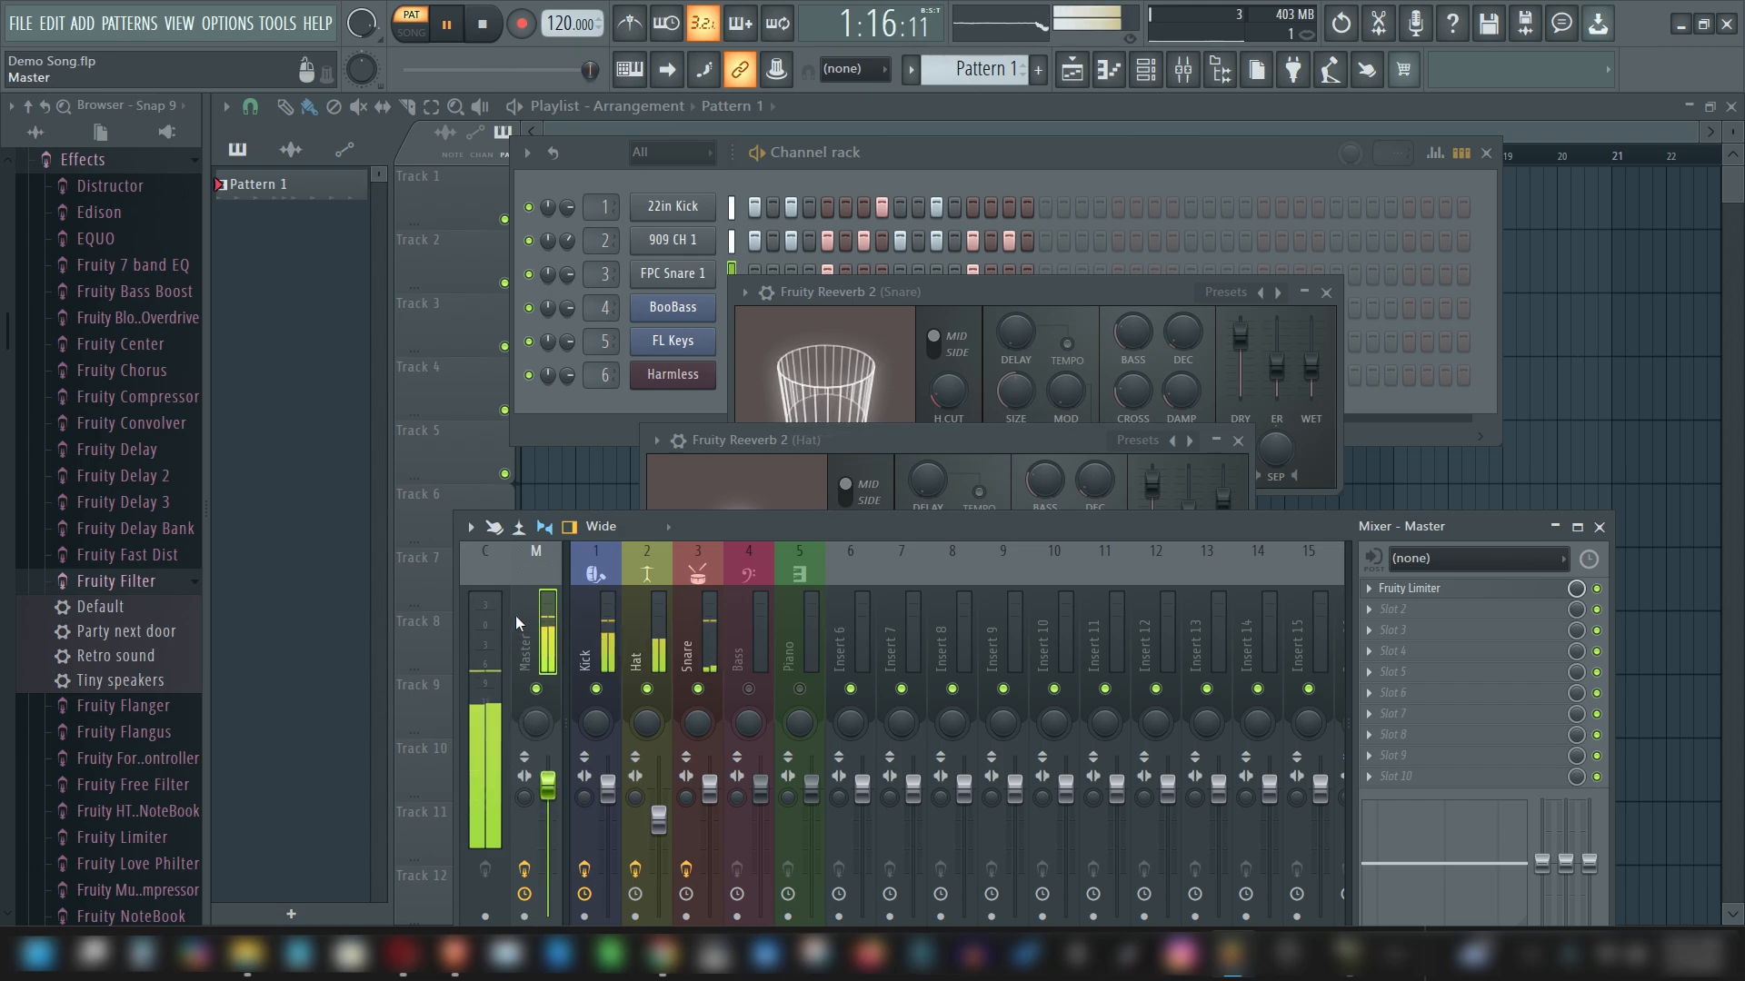
Step: Load Fruity Delay 2 into the Master track's second effect slot
left_click(1372, 609)
mouse_move(1404, 452)
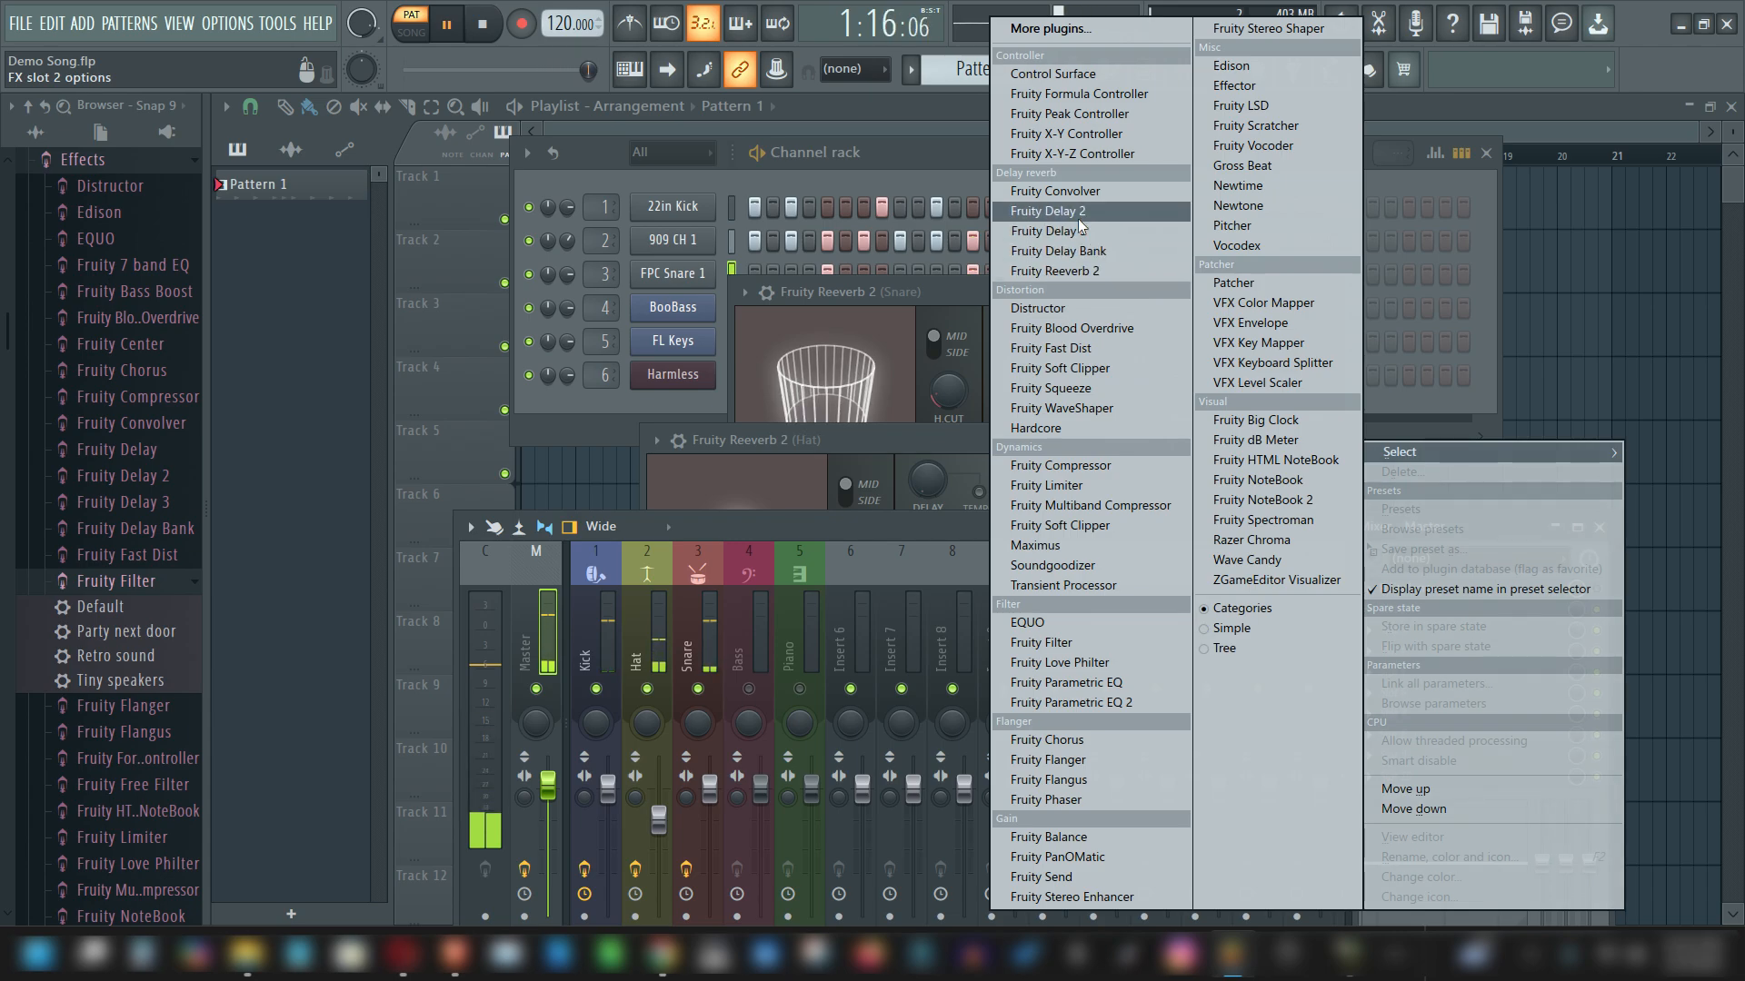
left_click(1077, 214)
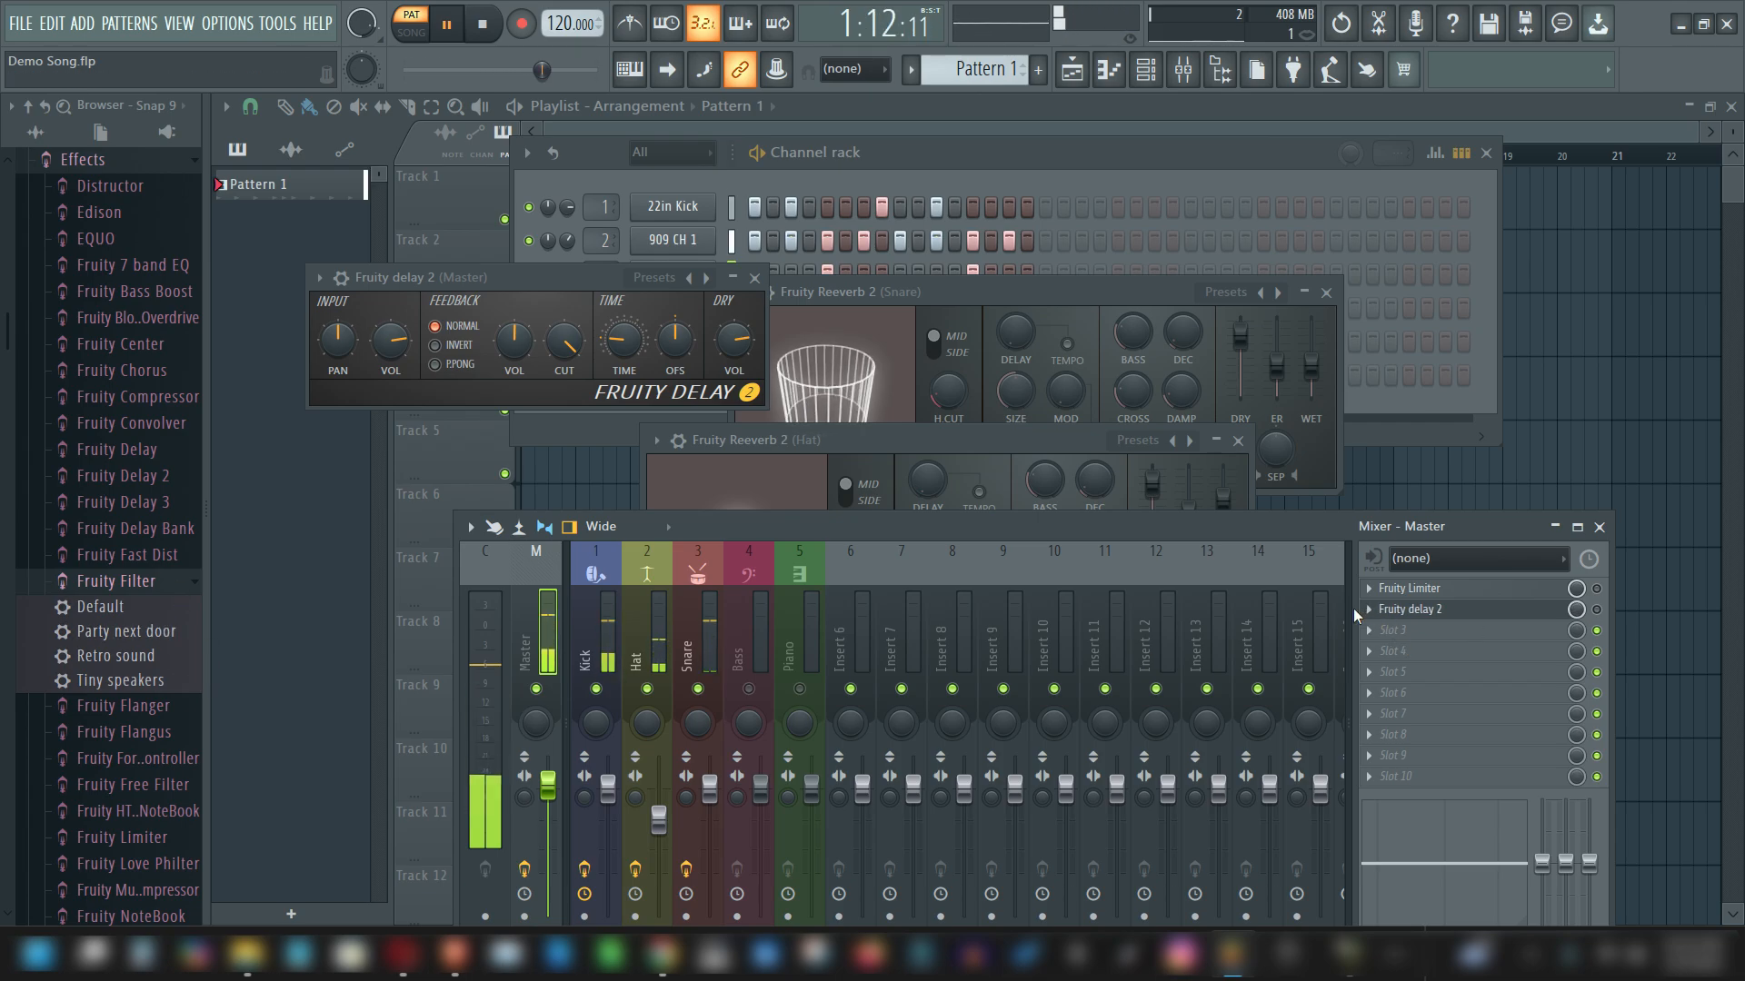
Step: Delete Fruity Delay 2 from the Master track's second effect slot
right_click(1372, 614)
left_click(1400, 444)
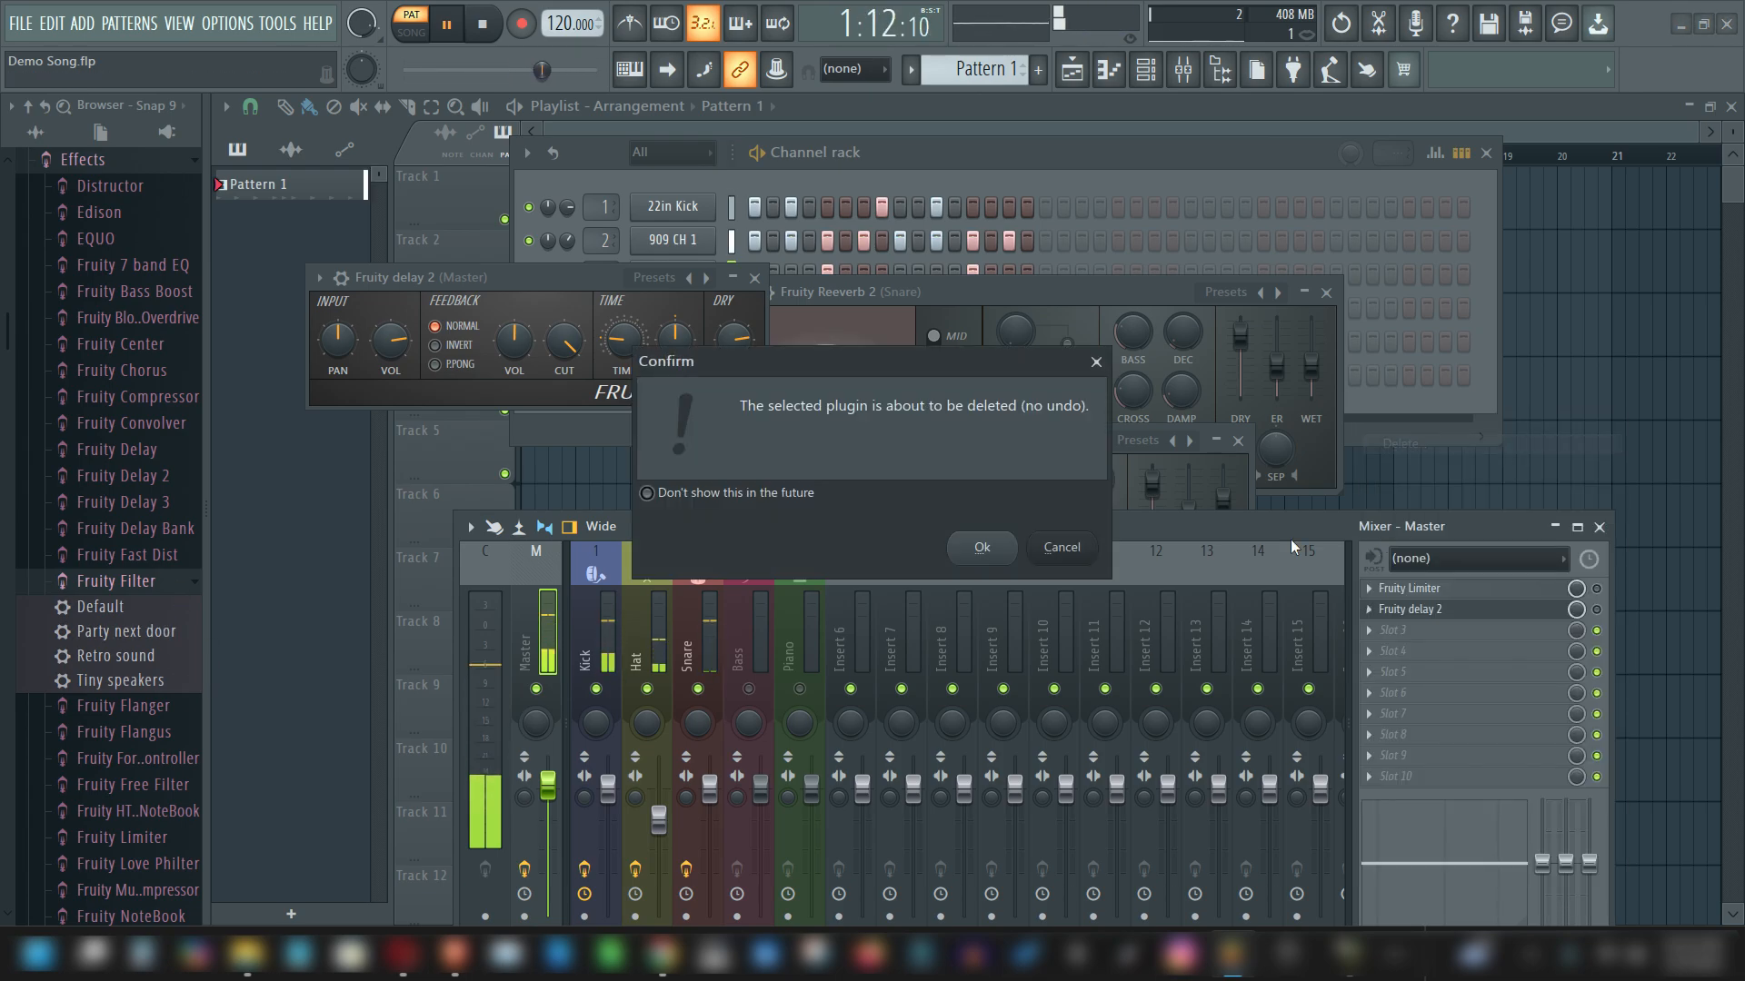